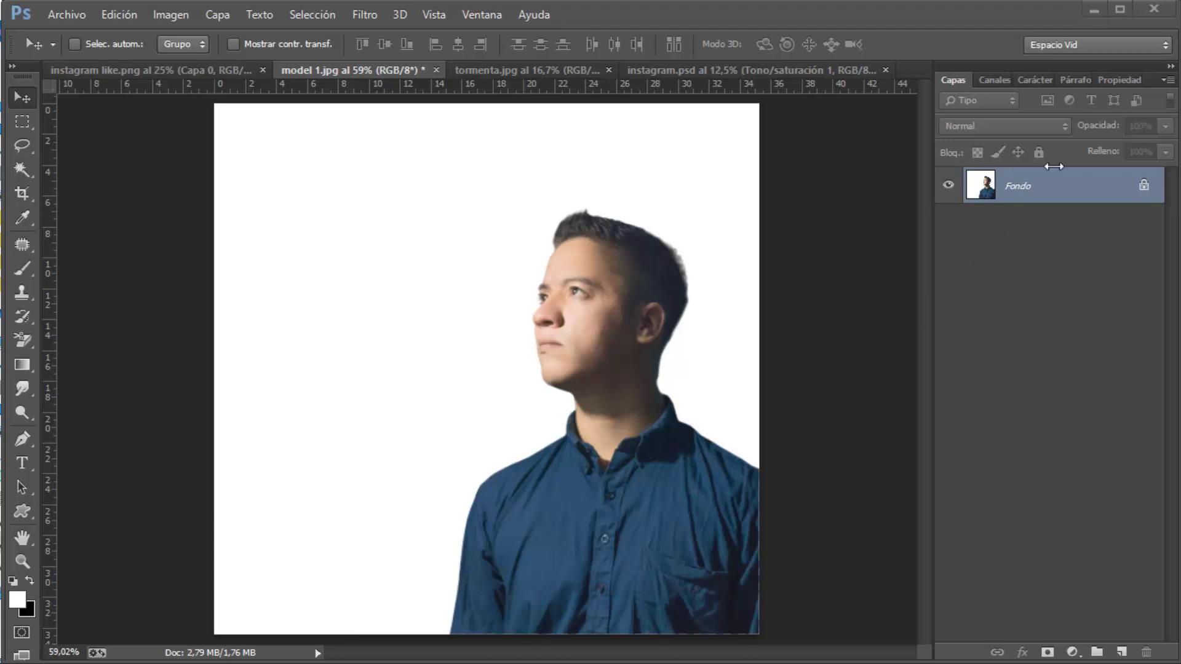
Convert the locked Fondo background of model 1.jpg into the regular layer Capa 0
double_click(1097, 186)
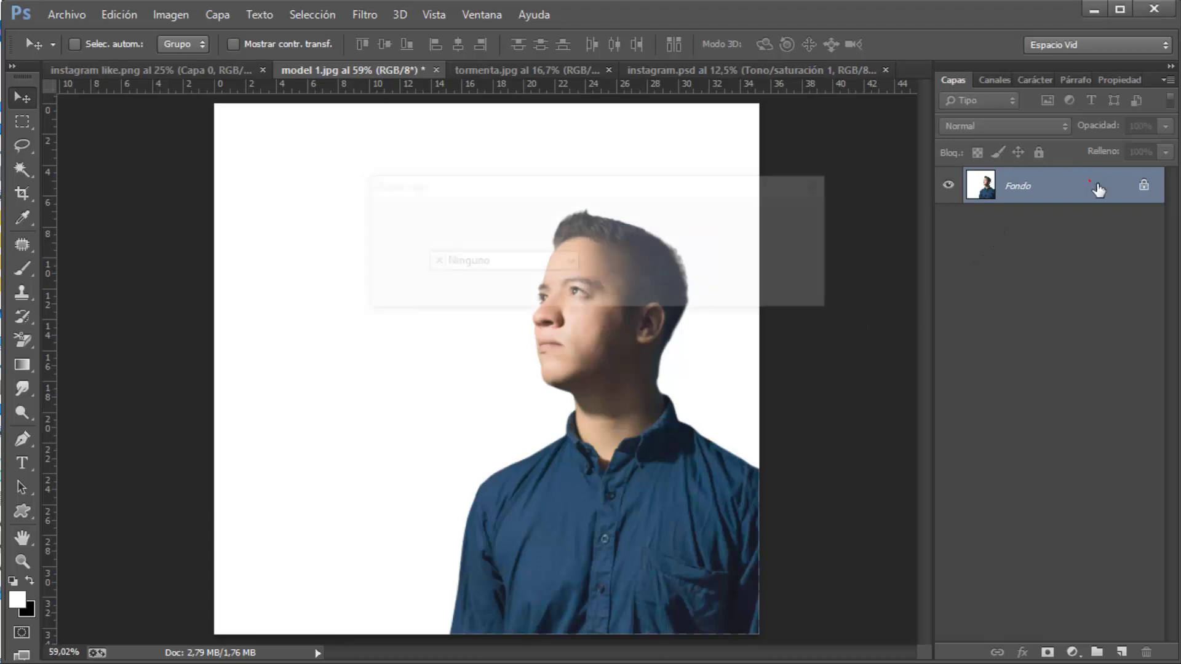
click(770, 218)
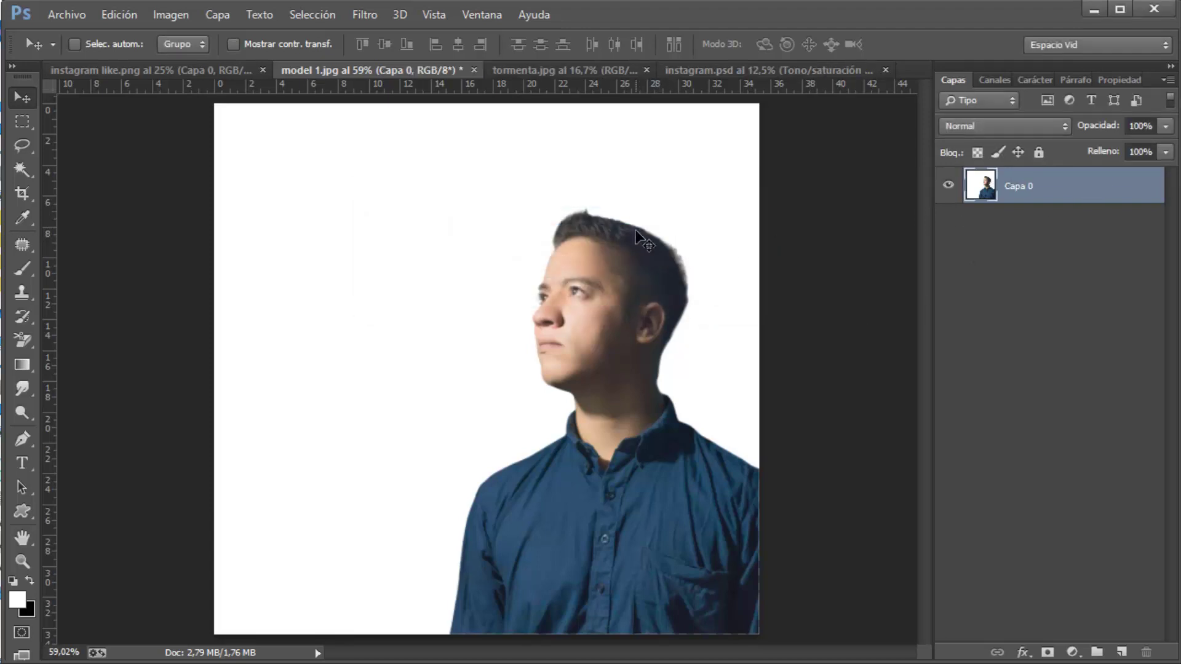
Magic-wand the white backdrop, invert the selection onto the man, and bring up Refine Edge
click(28, 168)
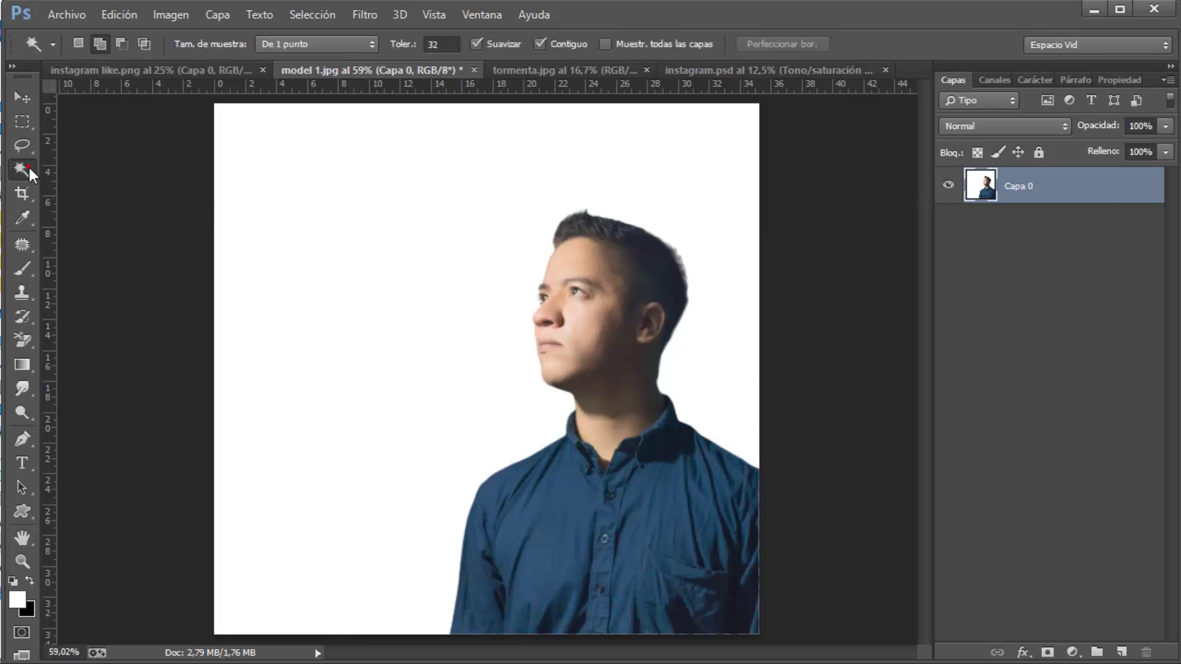
click(466, 234)
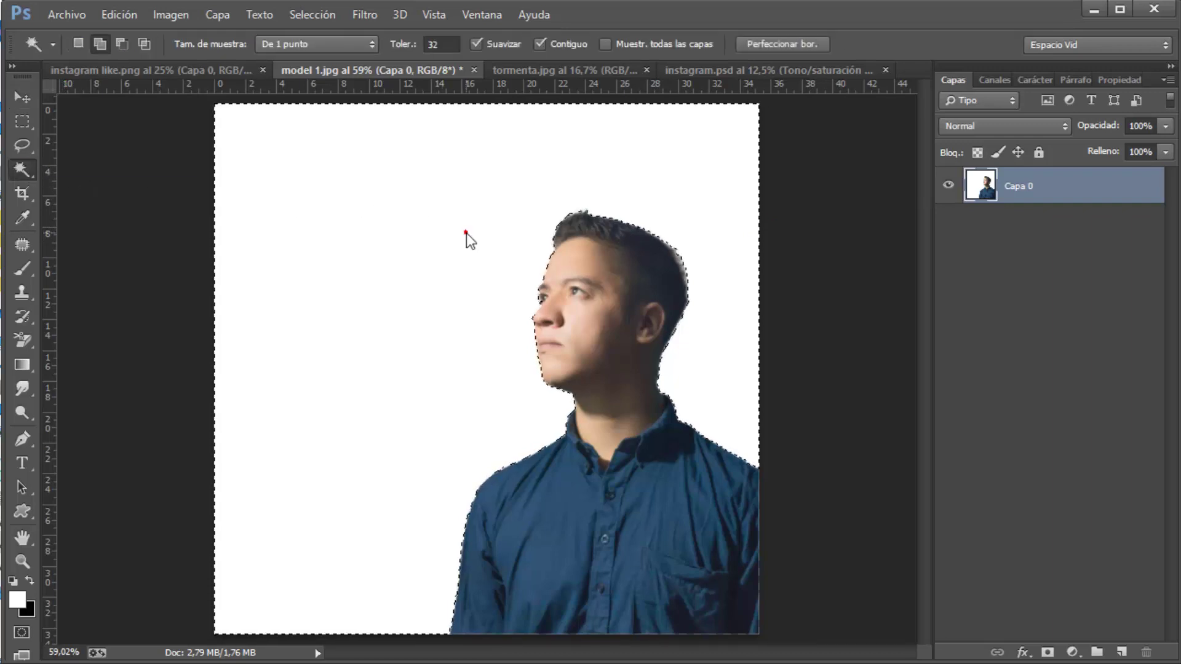
key(ctrl+shift+i)
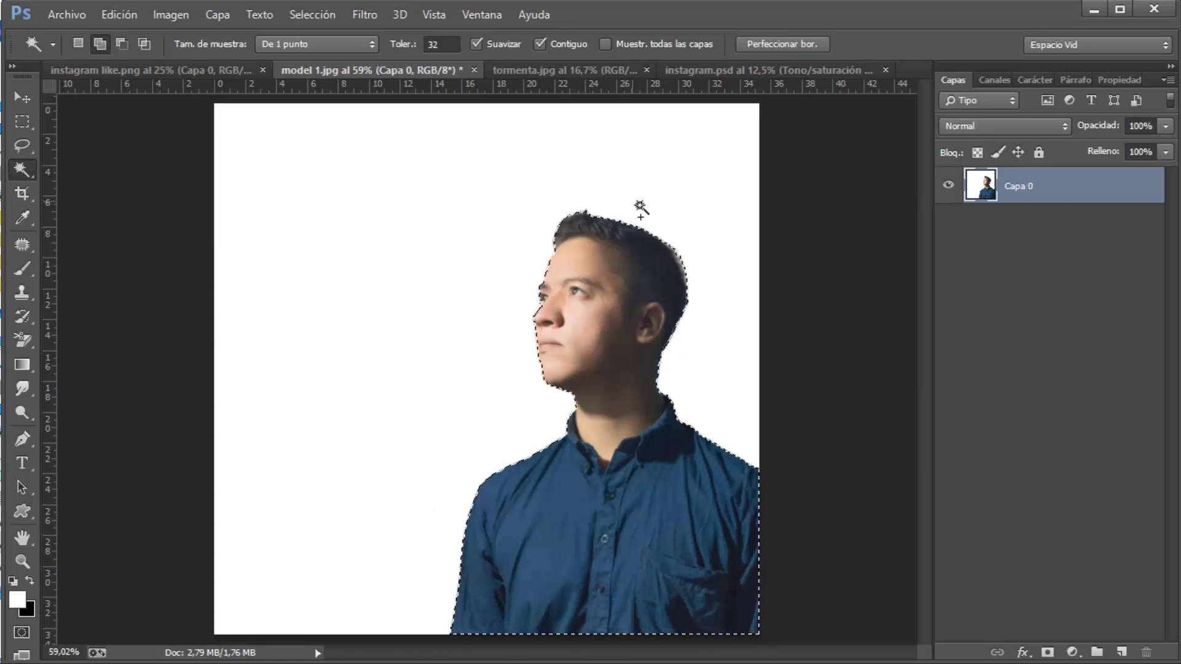
click(772, 40)
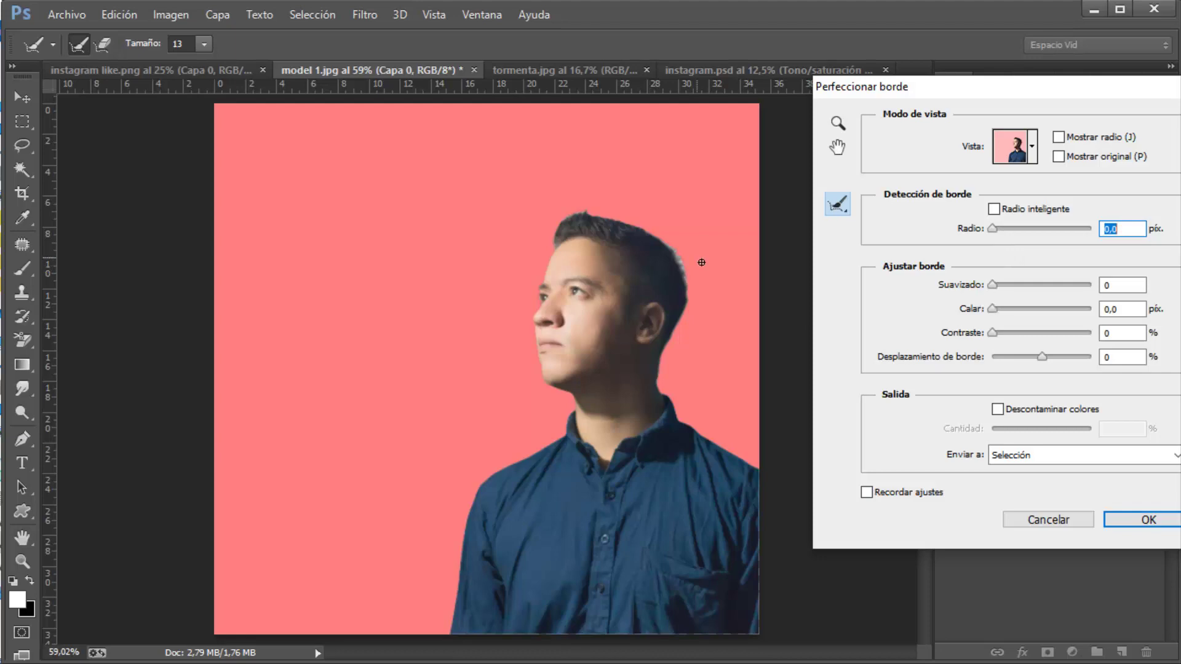
Zoom to 200% and set Refine Edge to output to a new layer with 50% decontamination
key(ctrl+plus)
key(ctrl+plus)
key(ctrl+plus)
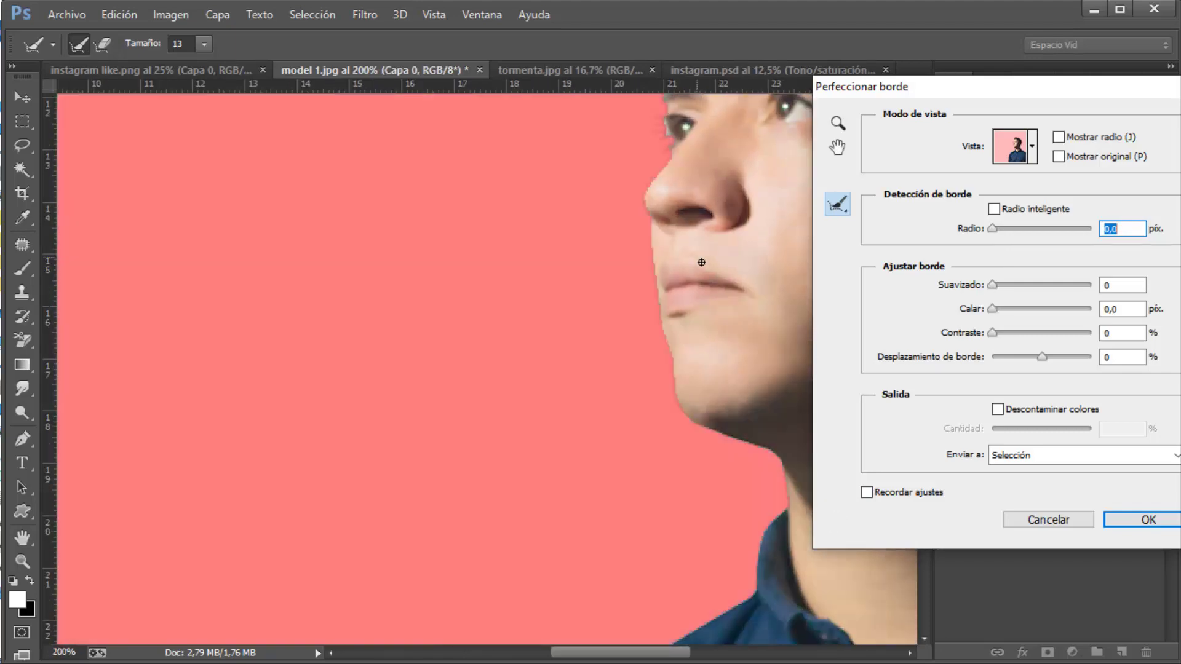
drag(712, 205, 553, 338)
drag(718, 290, 502, 295)
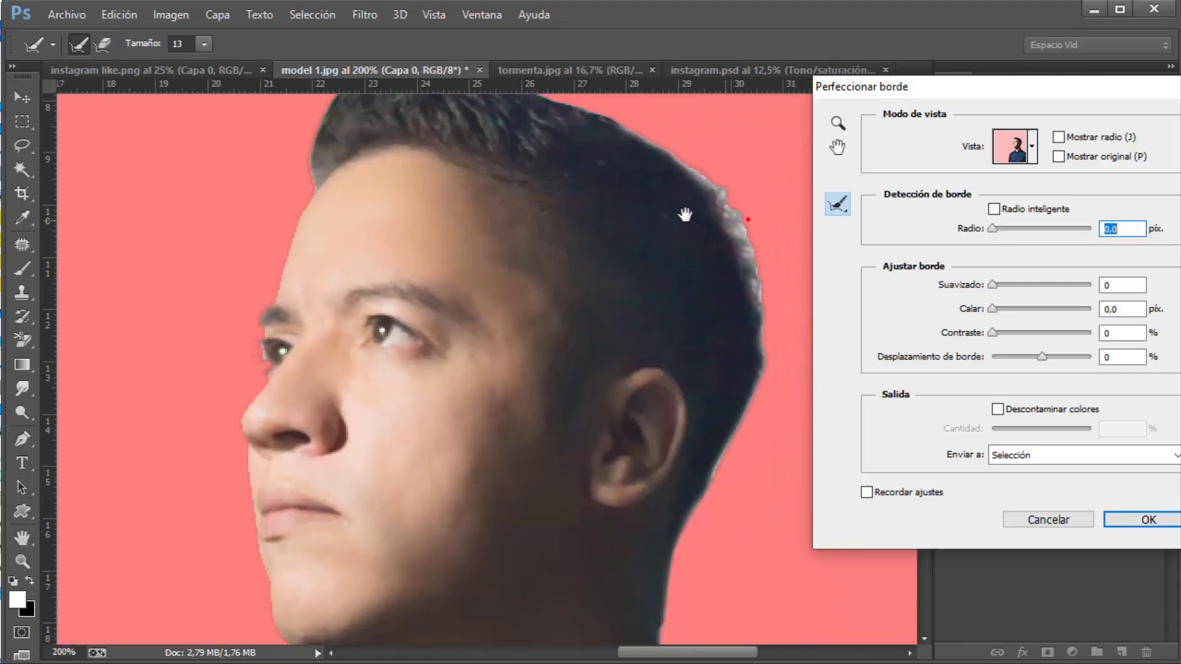
mouse_move(691, 211)
mouse_down()
mouse_move(532, 237)
mouse_move(508, 298)
mouse_up()
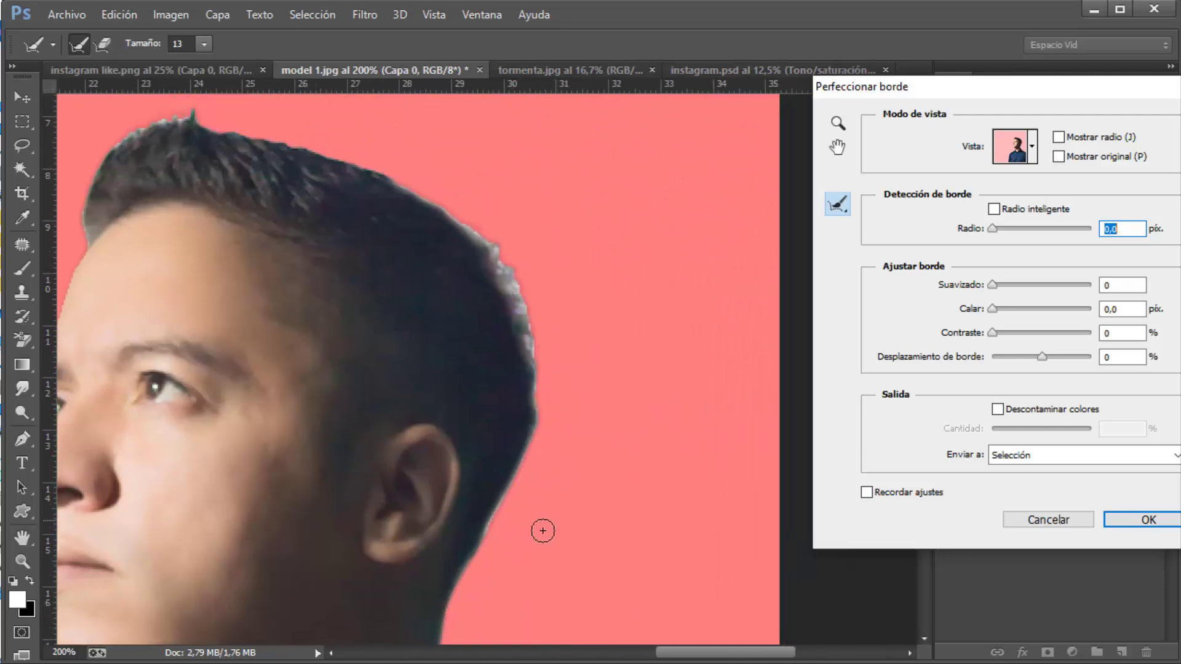
click(1038, 454)
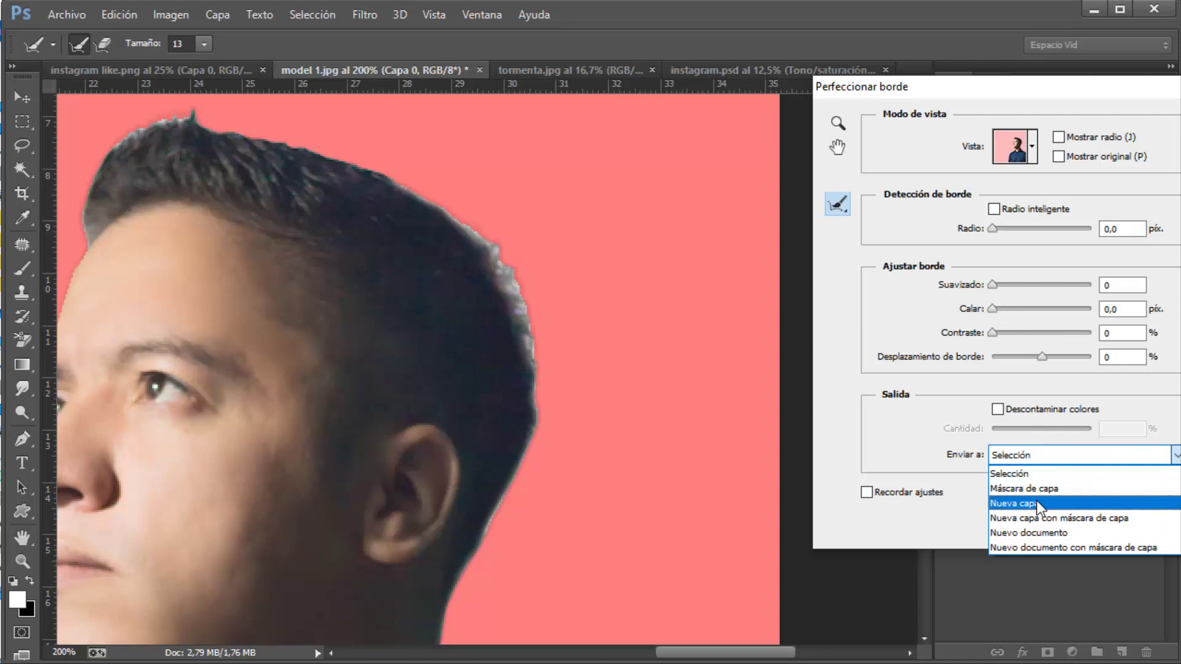
click(1036, 503)
click(997, 409)
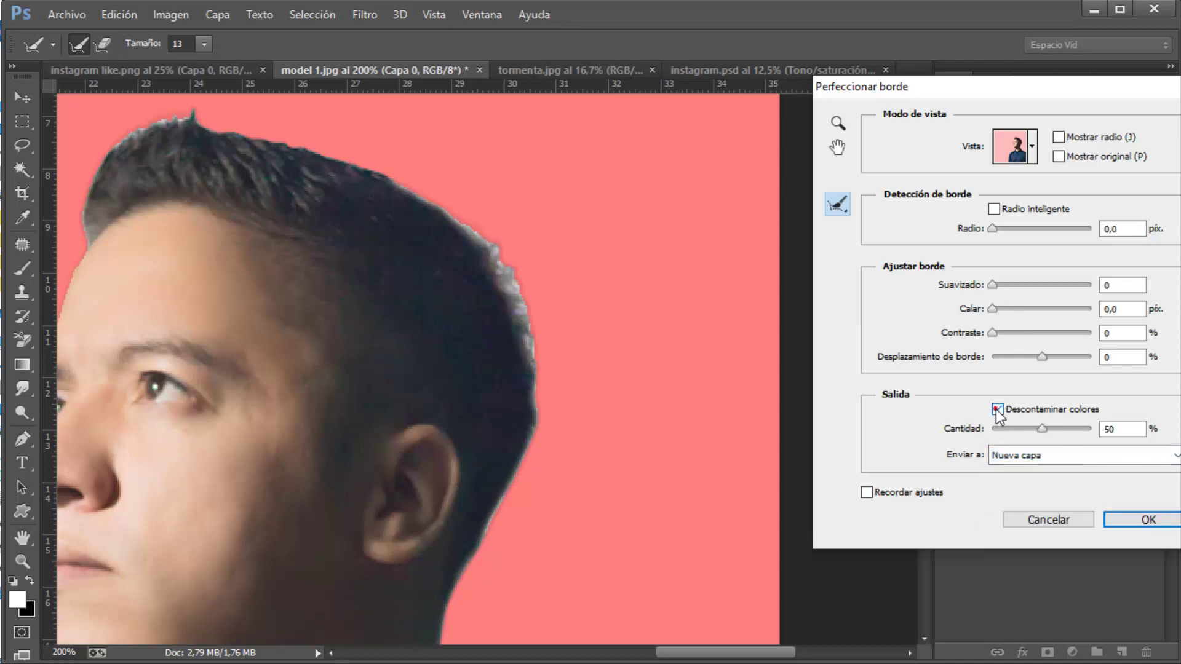
Brush Refine Radius along the neck, top of the hair, forehead and eye edges
mouse_move(492, 544)
mouse_down()
mouse_move(550, 419)
mouse_move(529, 307)
mouse_move(479, 231)
mouse_move(384, 184)
mouse_up()
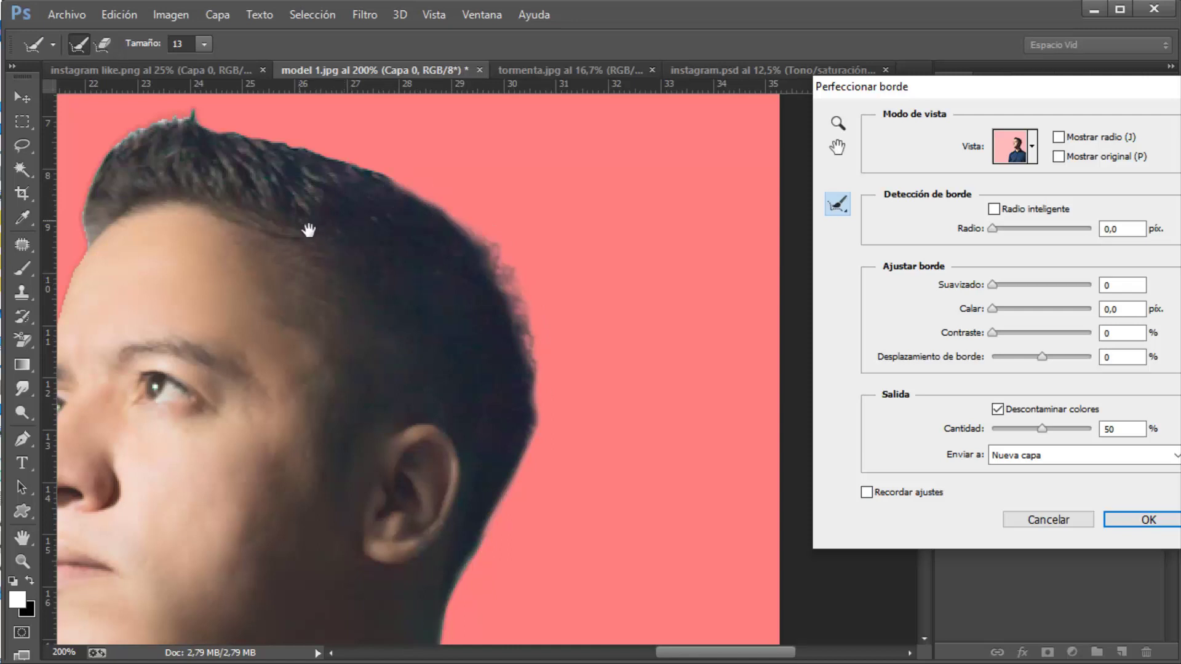
drag(543, 348, 691, 407)
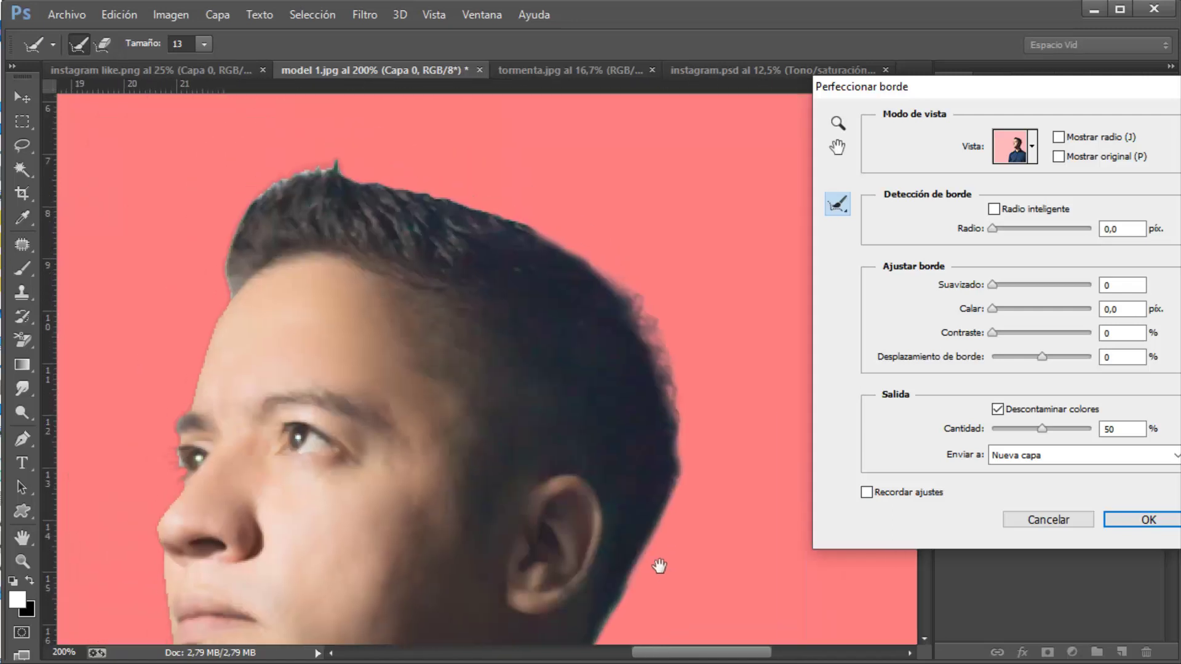
mouse_move(372, 203)
mouse_down()
mouse_move(278, 211)
mouse_move(242, 319)
mouse_up()
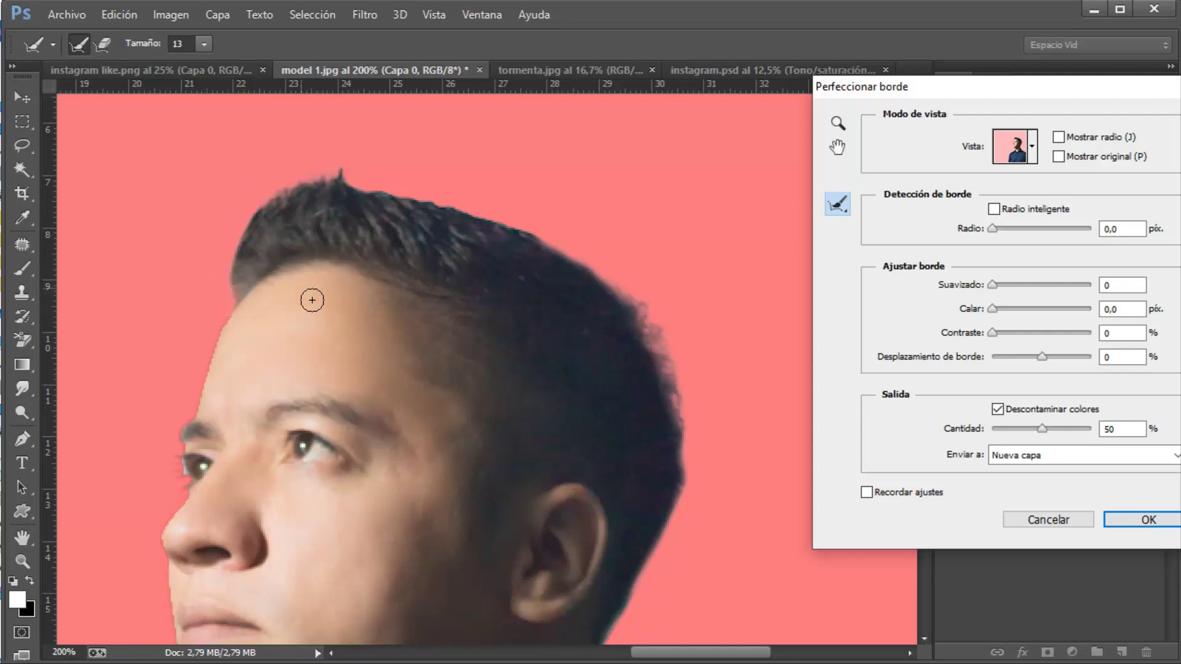
drag(206, 488, 444, 325)
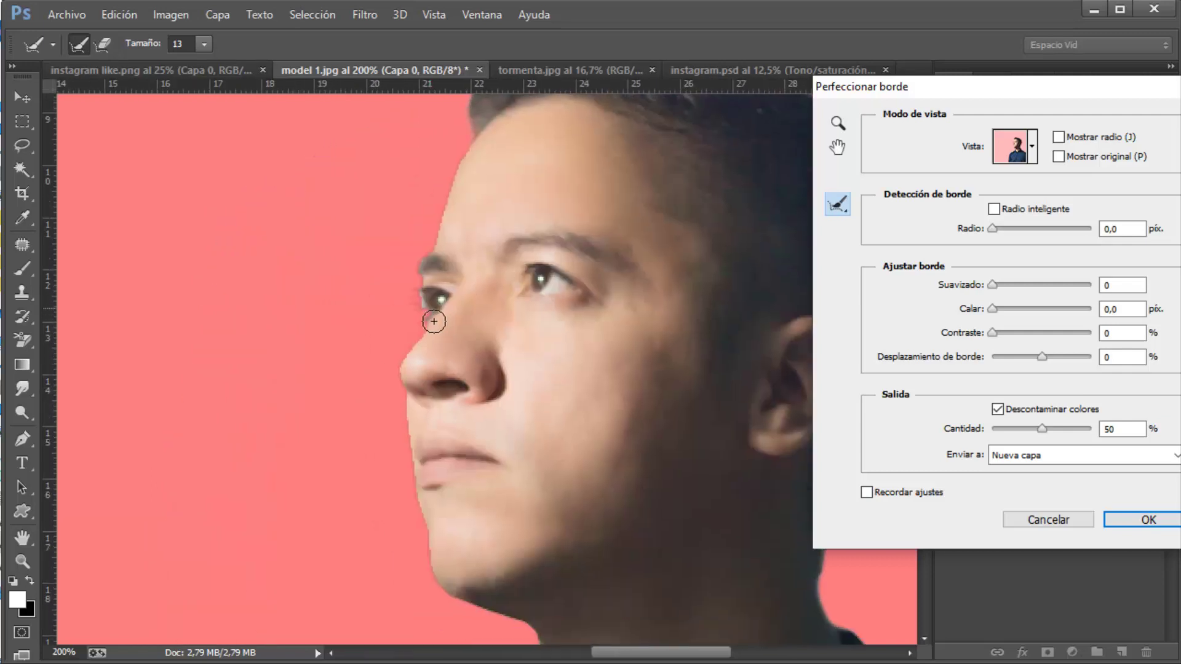
mouse_move(429, 267)
mouse_down()
mouse_move(414, 256)
mouse_move(434, 273)
mouse_move(424, 316)
mouse_move(416, 263)
mouse_move(430, 328)
mouse_up()
drag(425, 288, 426, 334)
Apply the edge refinement and zoom out to view the whole cut-out on Capa 0 copia
click(1124, 521)
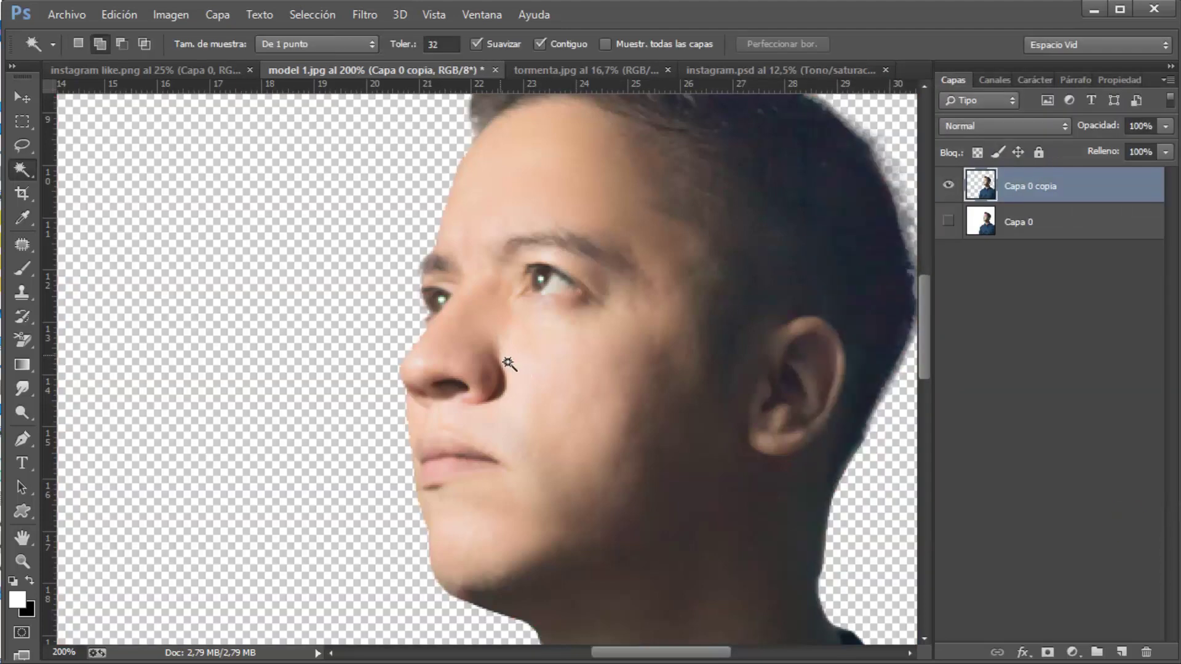
scroll(509, 364, down, 1)
scroll(509, 364, down, 1)
scroll(510, 363, down, 1)
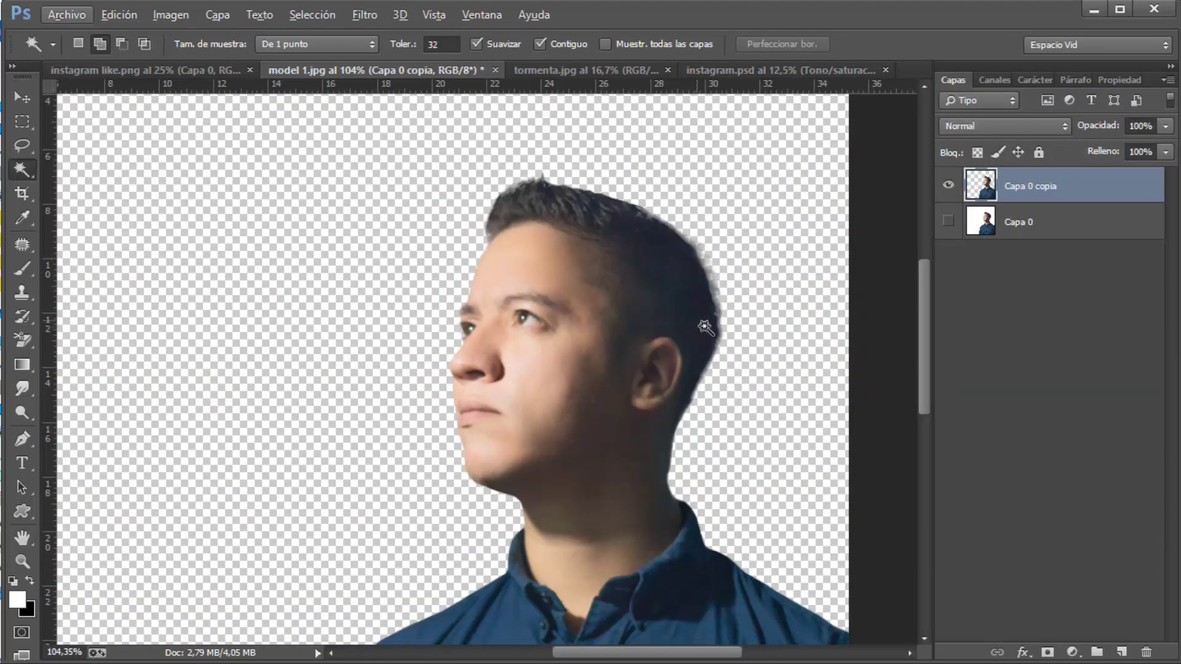
scroll(705, 328, down, 1)
scroll(658, 327, down, 1)
scroll(613, 327, down, 1)
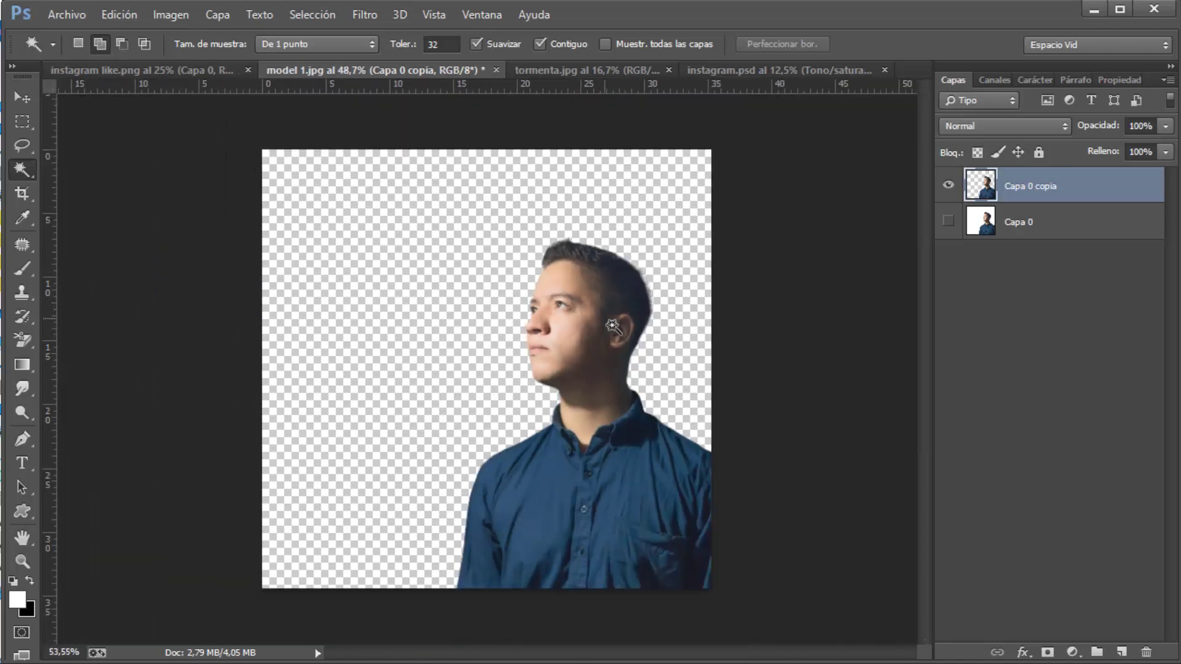
scroll(613, 327, up, 1)
click(24, 95)
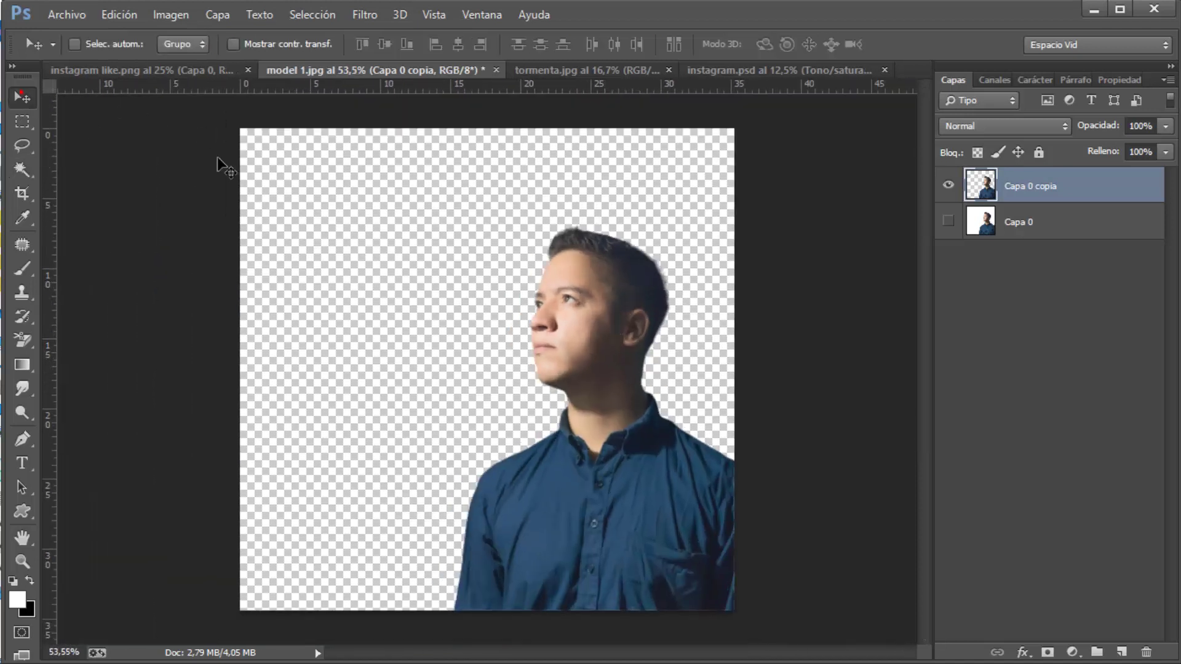
Copy the tormenta.jpg storm photo into the portrait as Capa 1, beneath Capa 0 copia
click(536, 66)
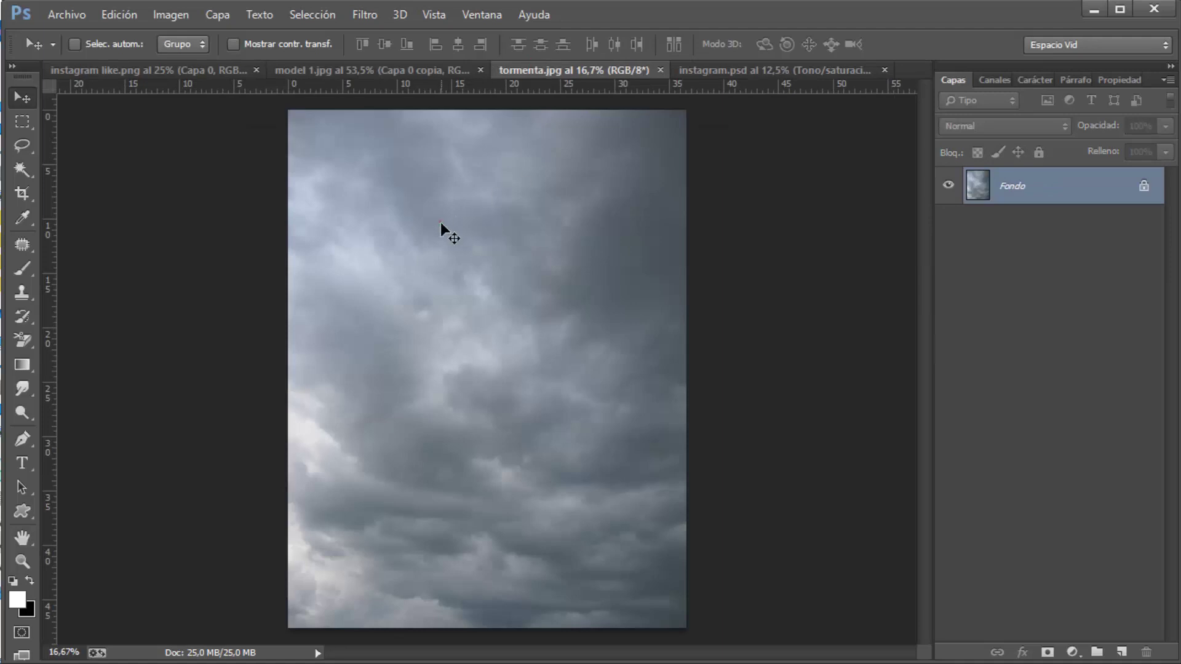
mouse_move(439, 222)
mouse_down()
mouse_move(354, 101)
mouse_move(511, 223)
mouse_up()
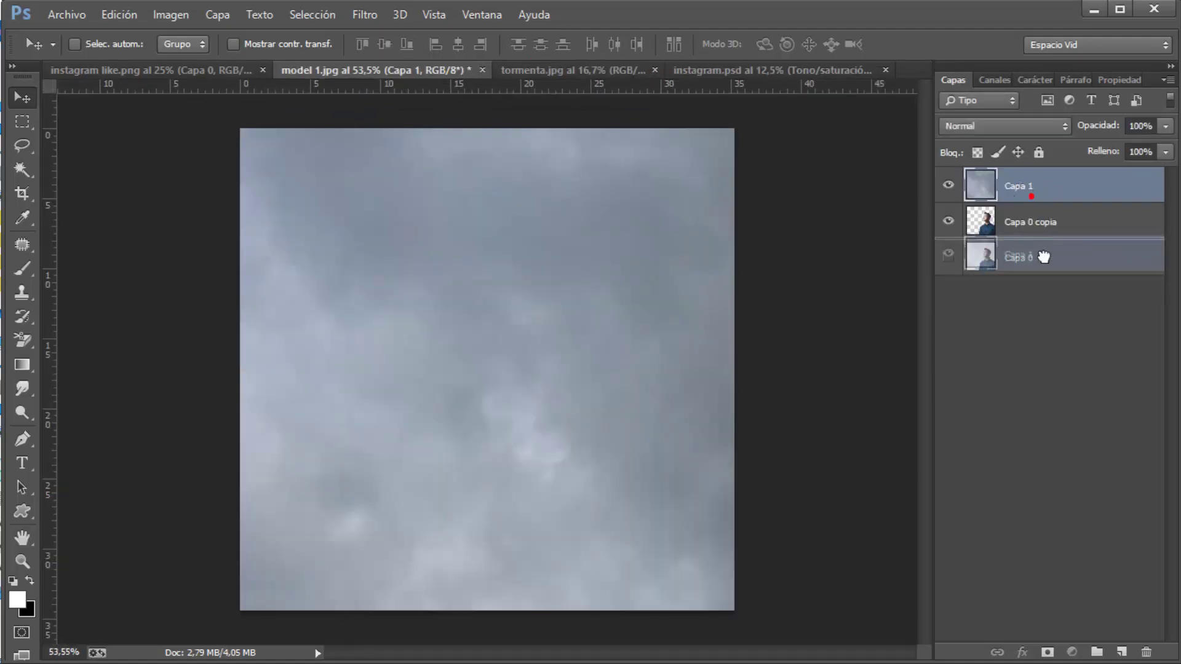
drag(1038, 189, 1039, 241)
Free-transform Capa 1, scaling and aligning the clouds to fill the canvas
key(ctrl+t)
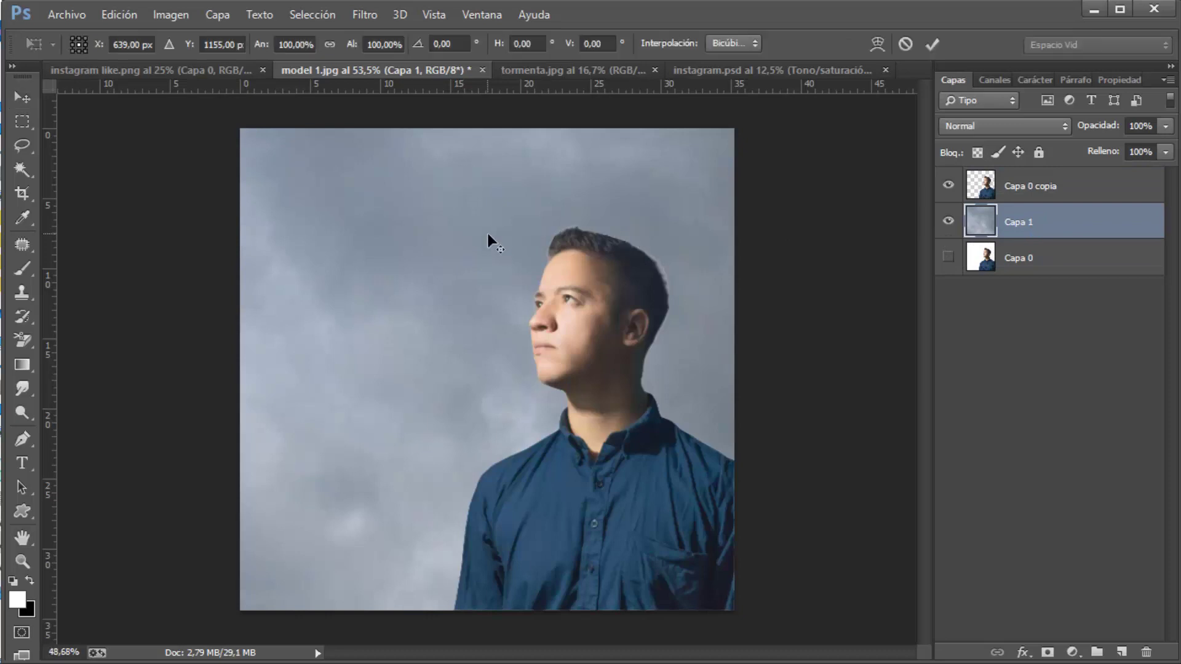
key(ctrl+minus)
key(ctrl+minus)
drag(231, 144, 323, 264)
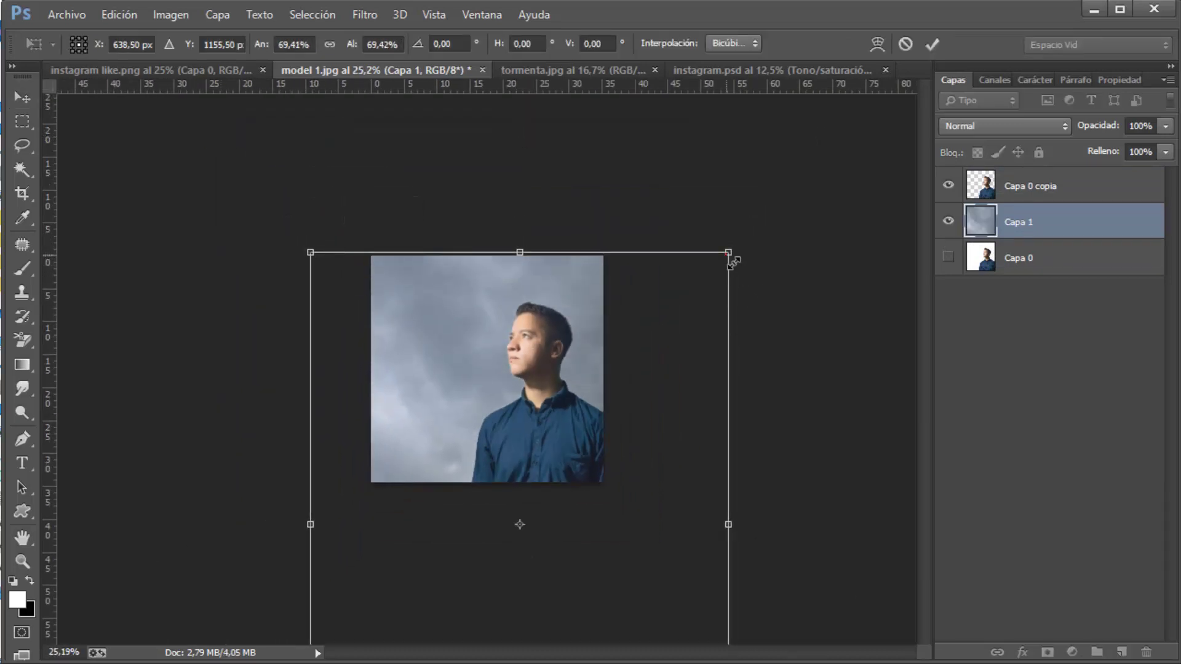
mouse_move(729, 253)
mouse_down()
mouse_move(586, 369)
mouse_move(536, 300)
mouse_move(516, 234)
mouse_up()
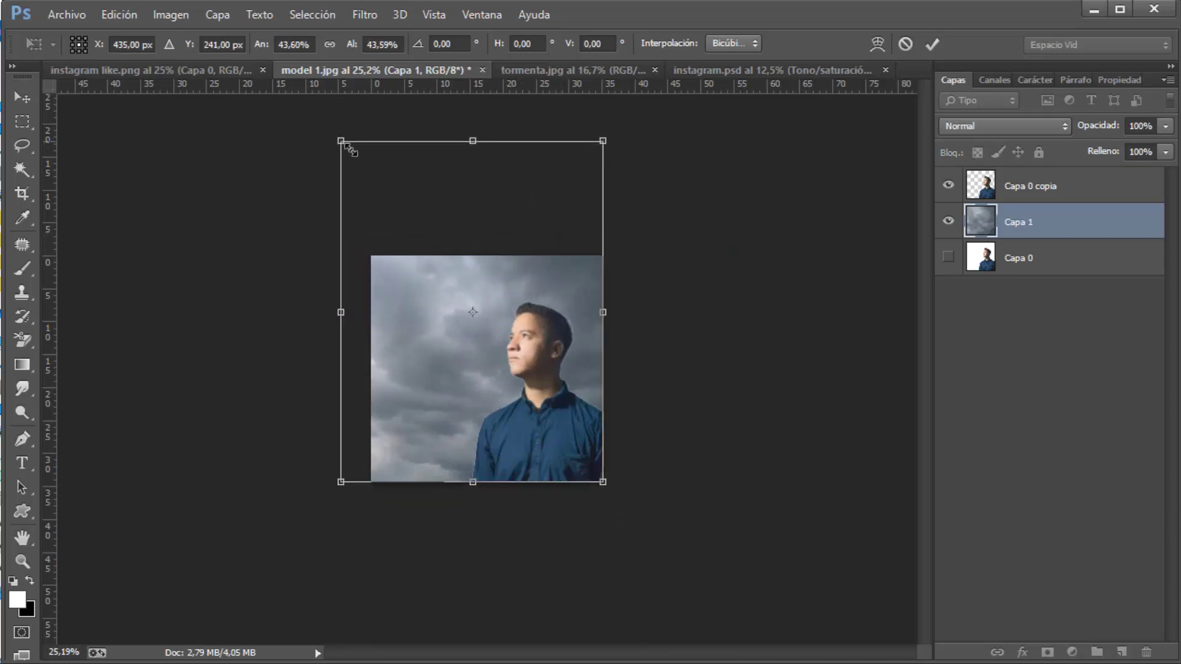
drag(349, 147, 356, 203)
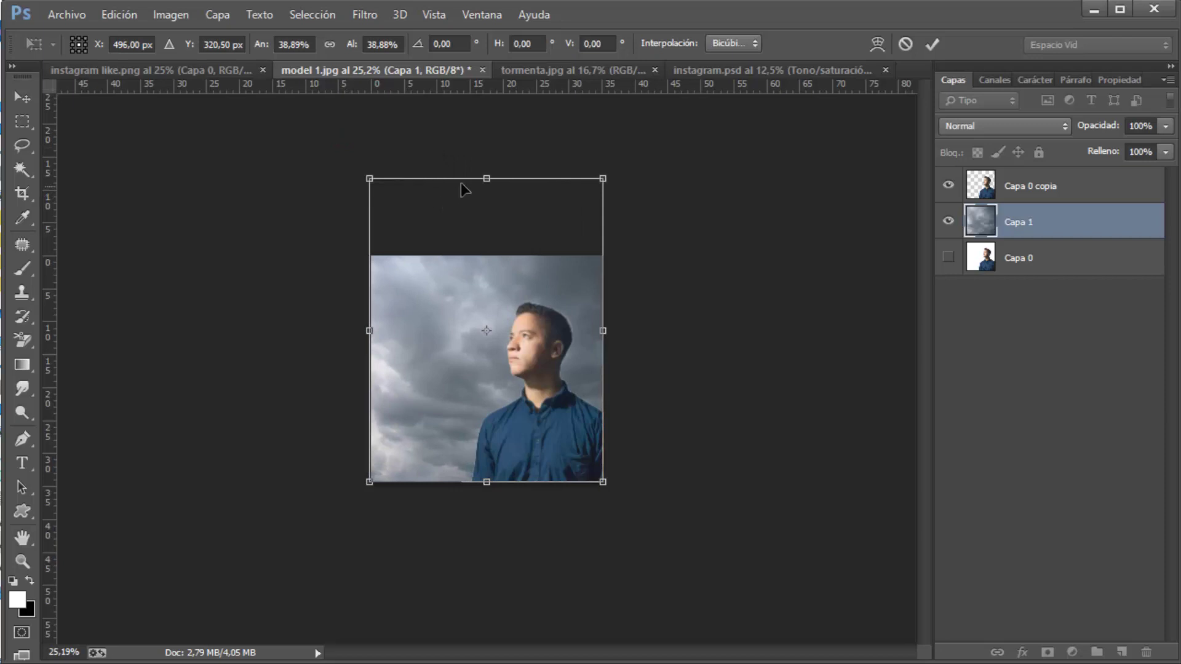
drag(495, 184, 492, 256)
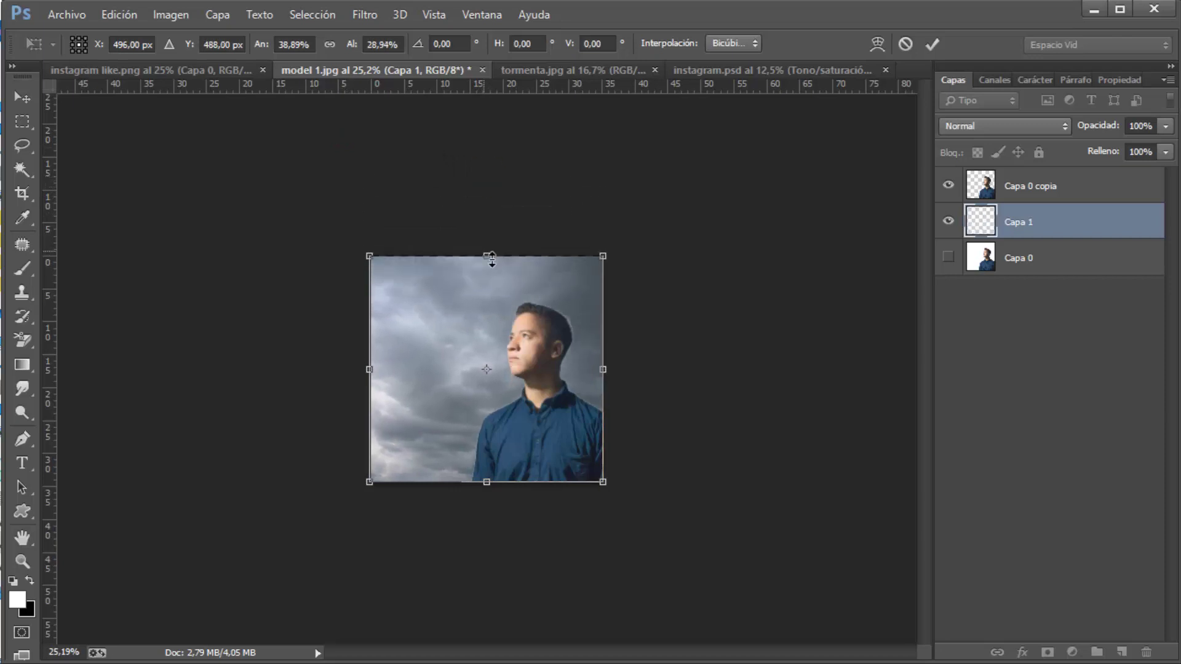
drag(370, 370, 371, 370)
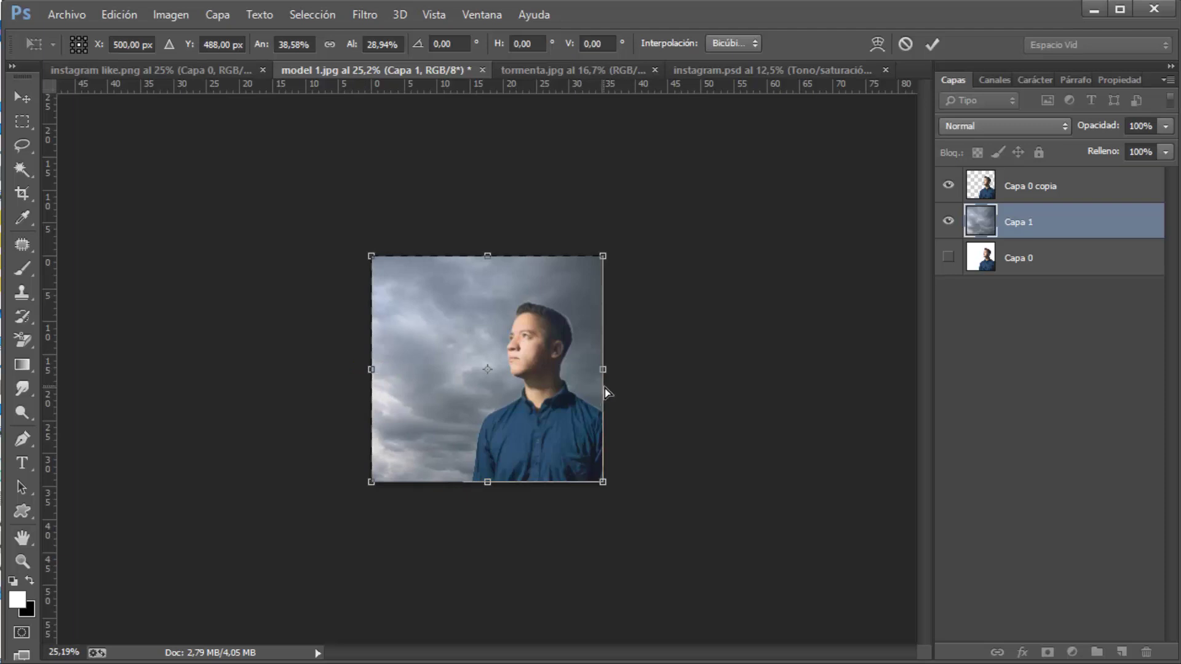
key(ctrl+0)
key(Return)
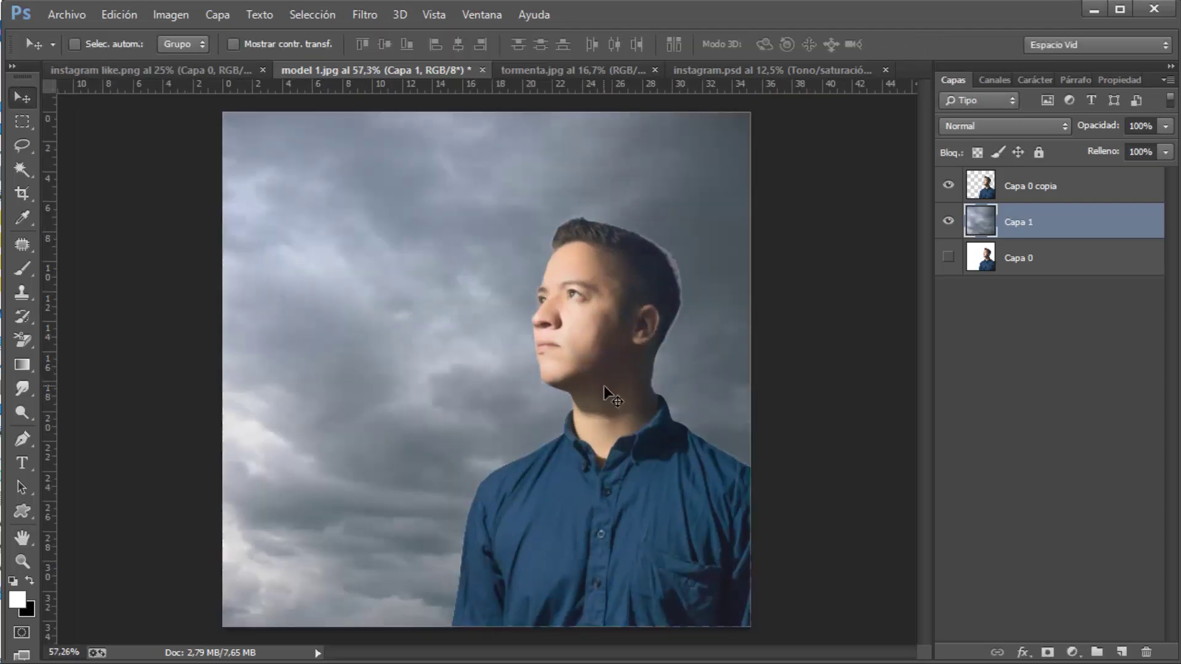
Select the Capa 0 copia cut-out layer and switch to the Eraser tool
click(1045, 187)
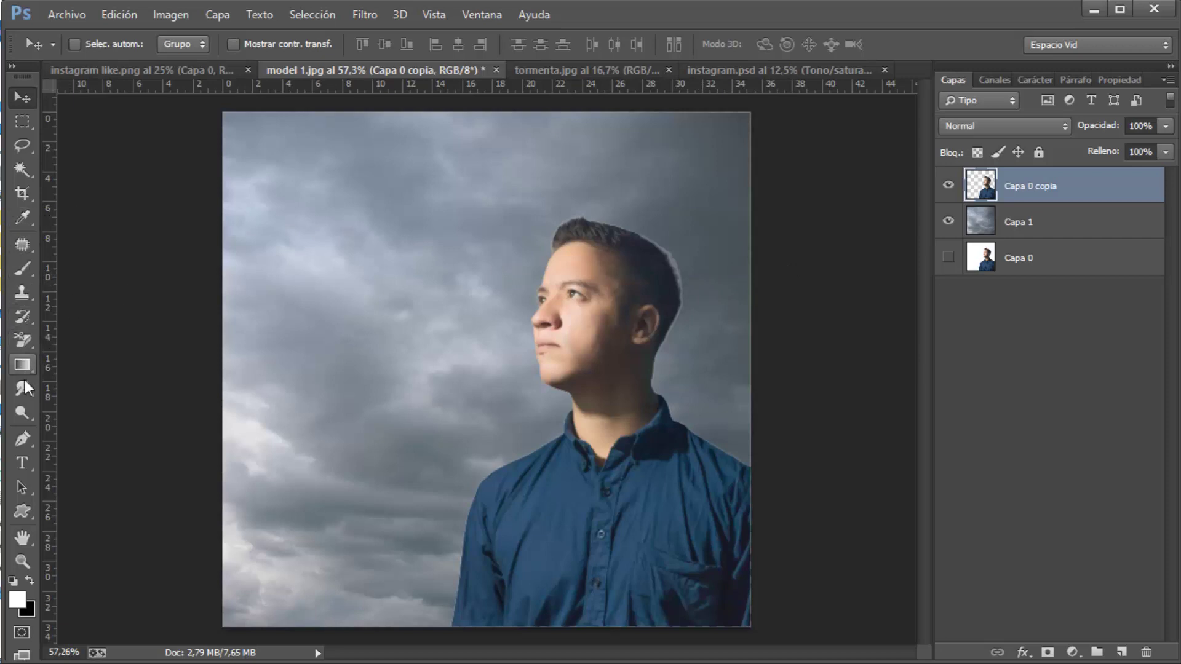
click(27, 335)
click(71, 333)
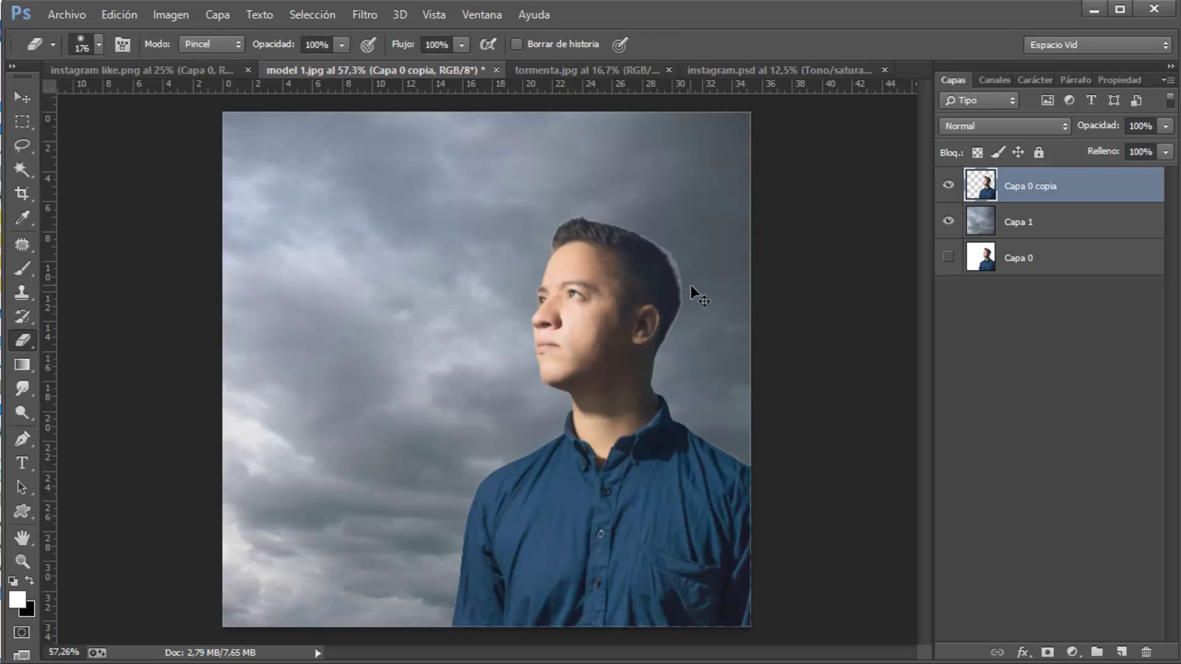
Zoom in on the neck edge and set the eraser to 12 px with 44% hardness
key(ctrl+plus)
key(ctrl+plus)
key(ctrl+plus)
drag(679, 297, 308, 528)
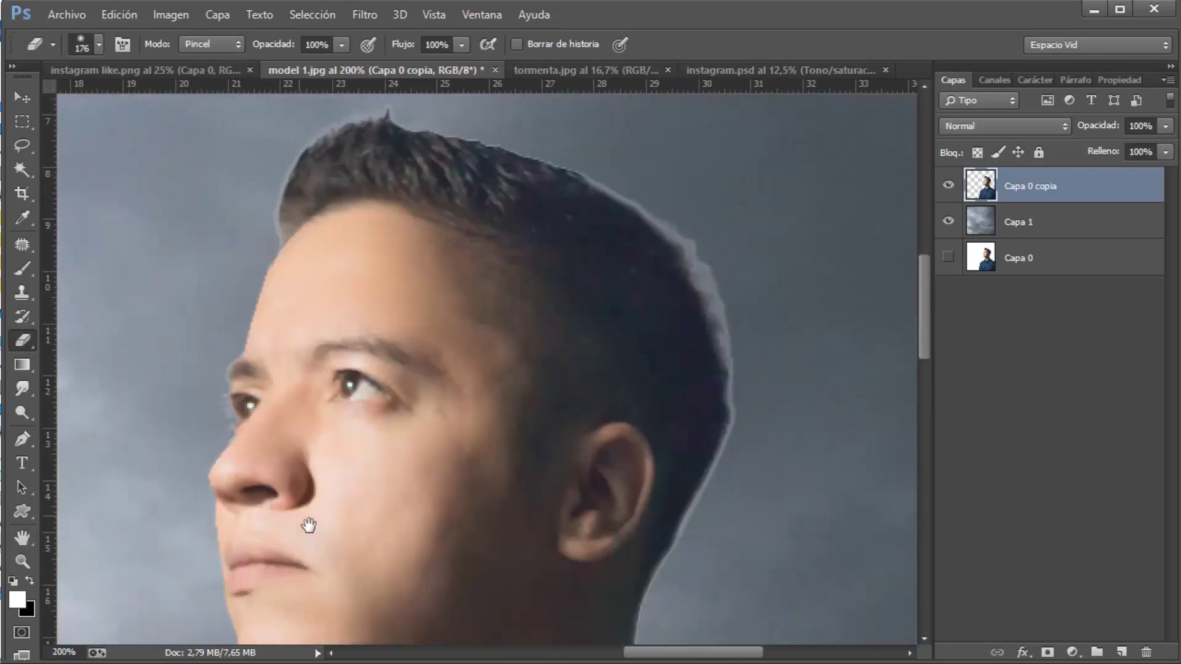
mouse_move(691, 343)
mouse_down()
mouse_move(566, 316)
mouse_move(406, 359)
mouse_up()
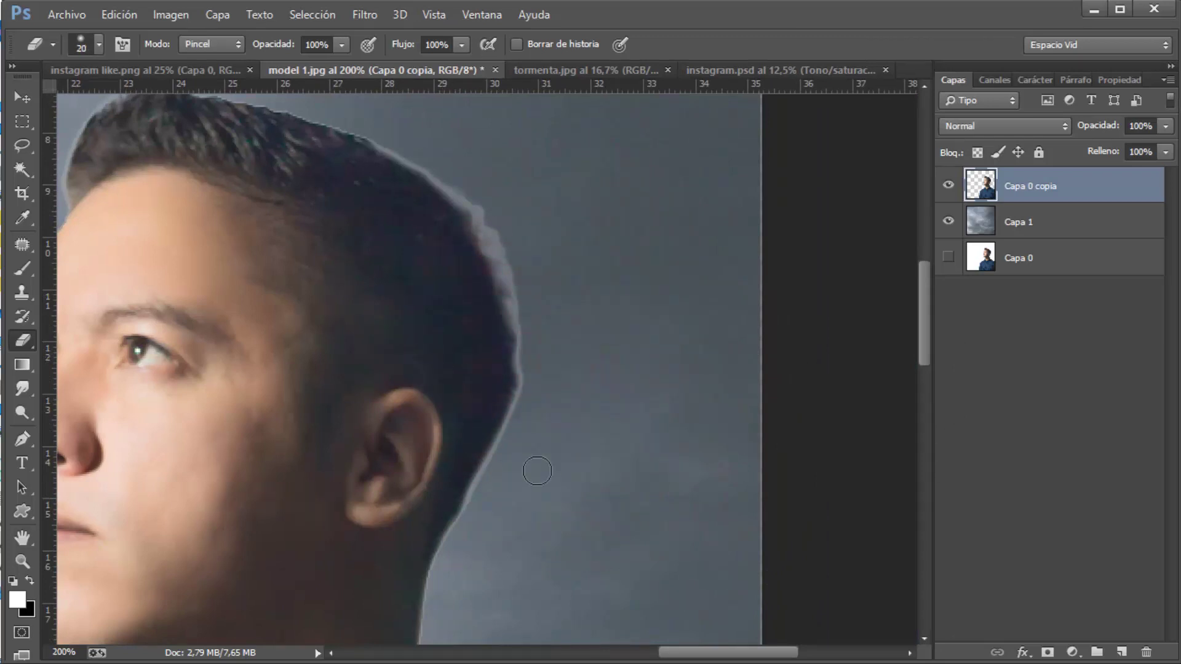
scroll(542, 469, up, 3)
scroll(563, 375, up, 1)
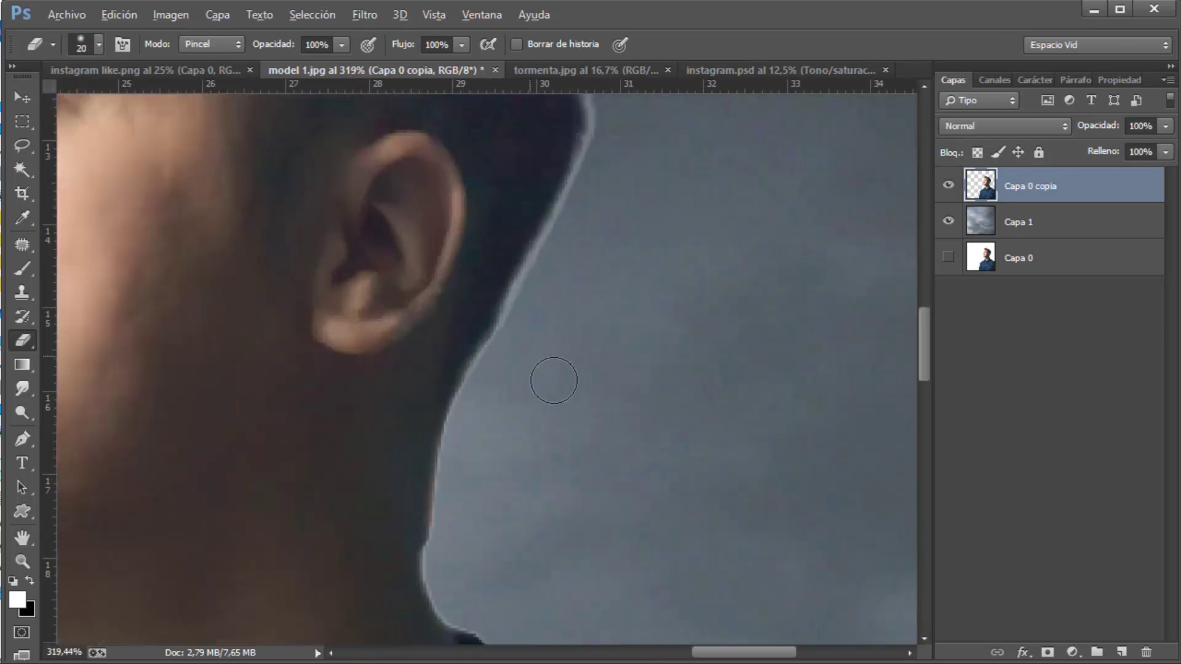
scroll(556, 378, up, 1)
scroll(562, 362, up, 1)
drag(561, 362, 556, 374)
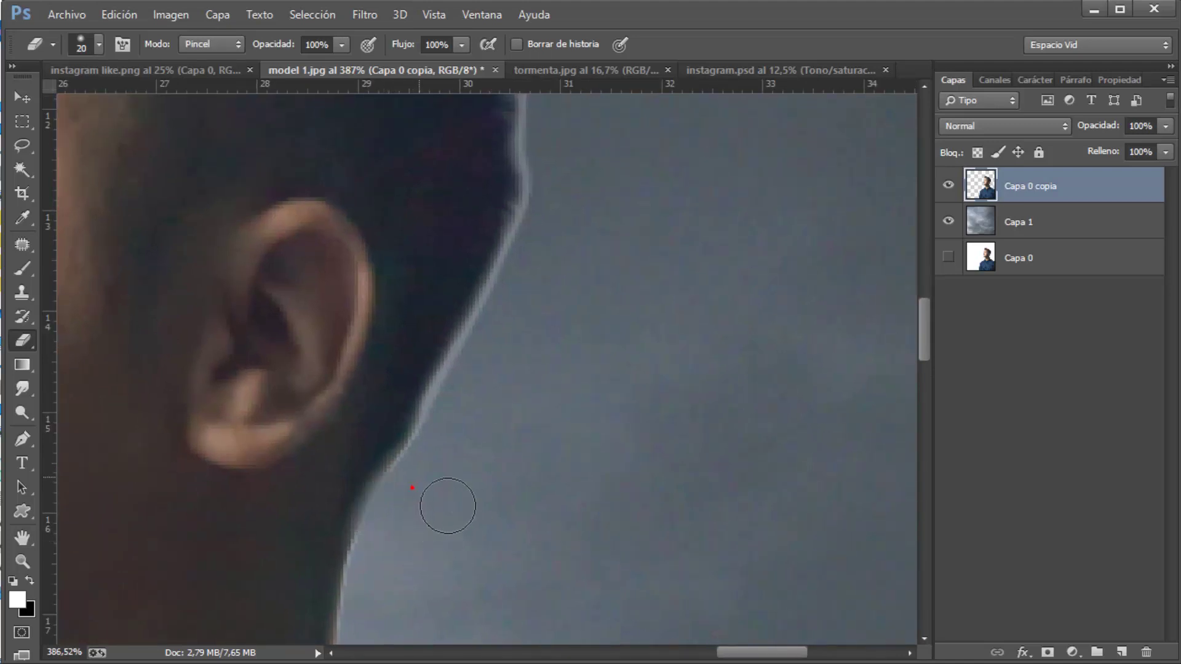
right_click(454, 447)
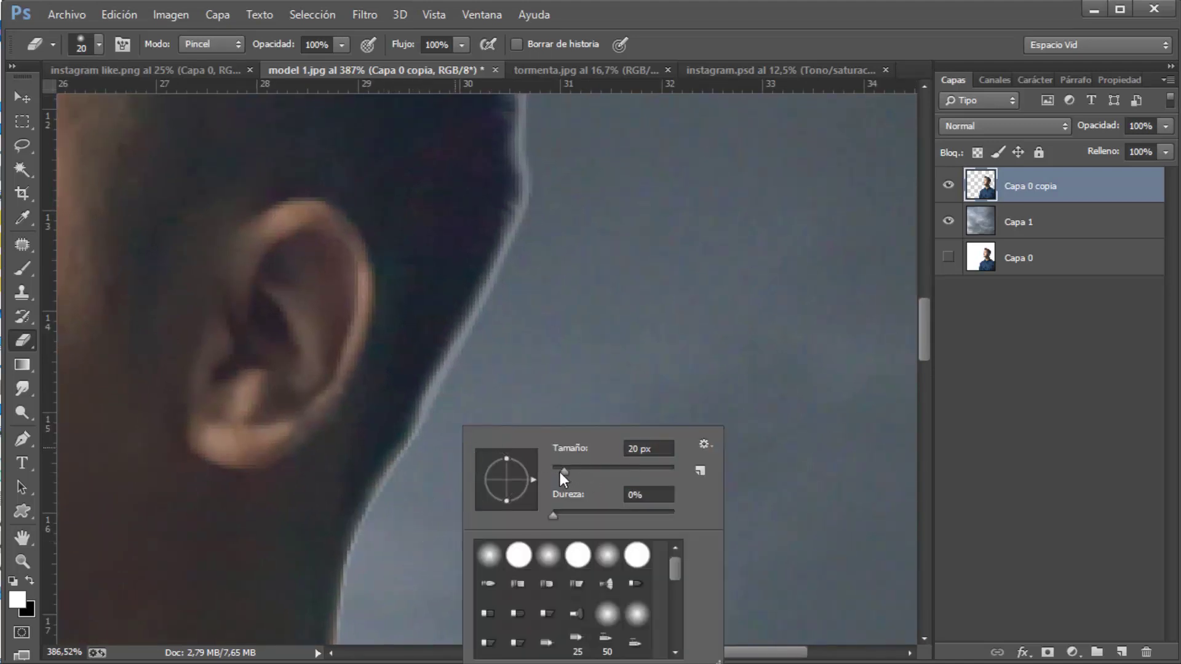
drag(559, 471, 555, 471)
drag(554, 515, 605, 514)
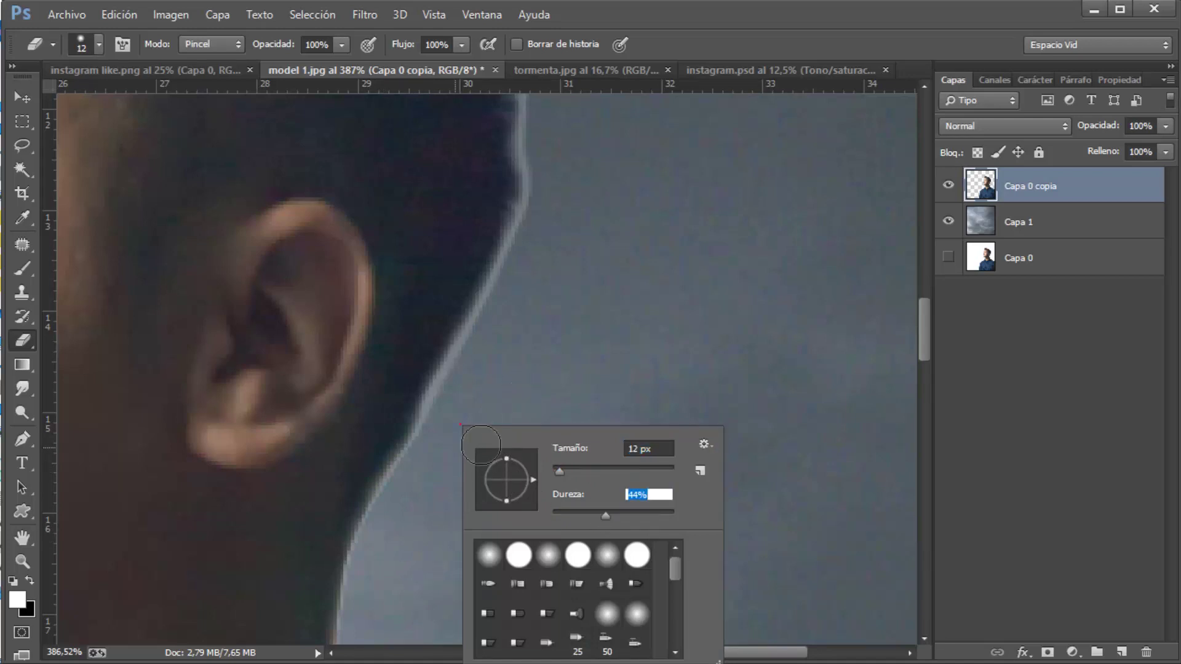
click(461, 424)
Erase the light halo along the man's neck edge
click(383, 519)
click(405, 475)
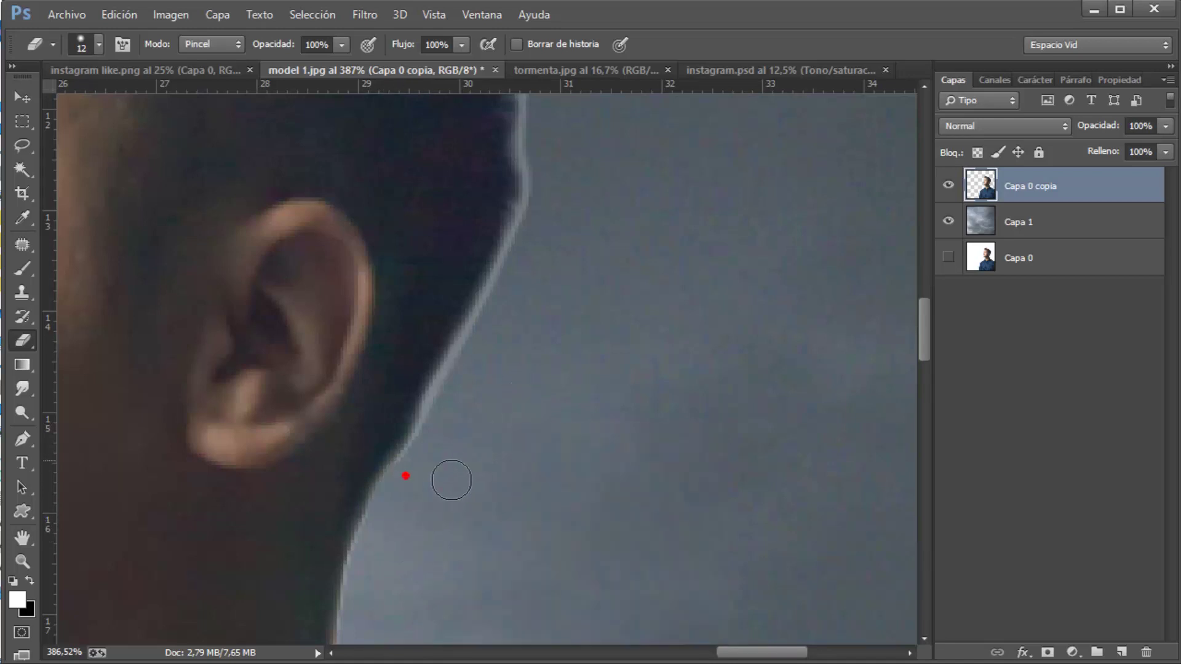
mouse_move(451, 480)
mouse_down()
mouse_move(475, 401)
mouse_move(533, 313)
mouse_up()
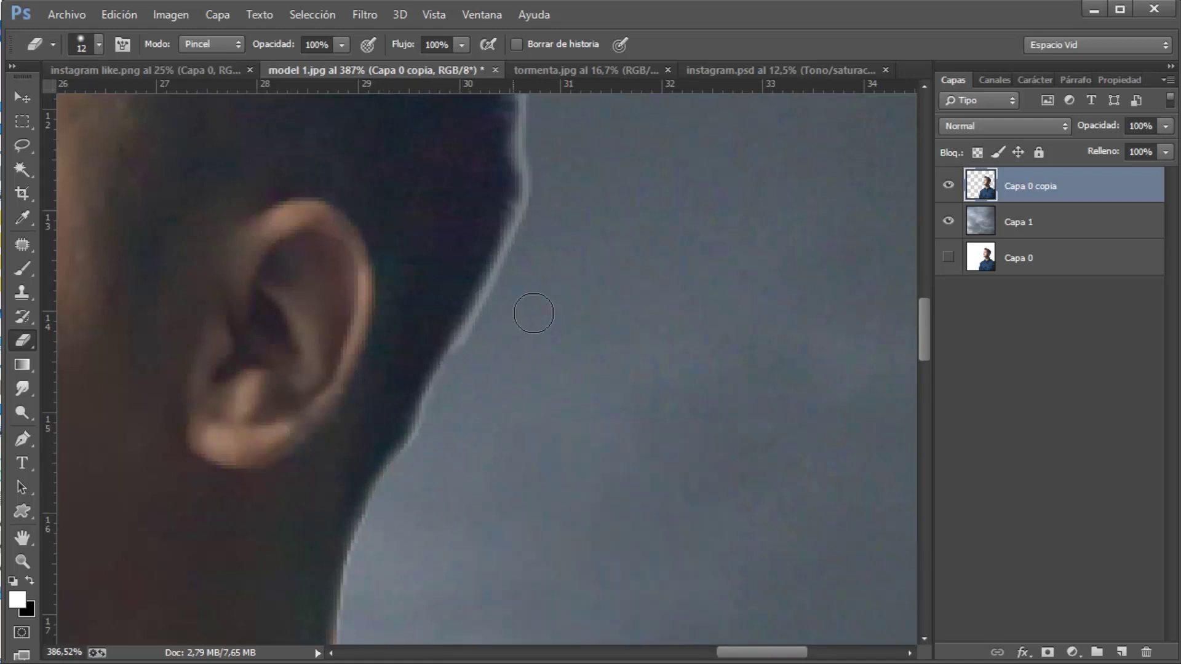
drag(540, 263, 458, 351)
click(535, 218)
click(459, 382)
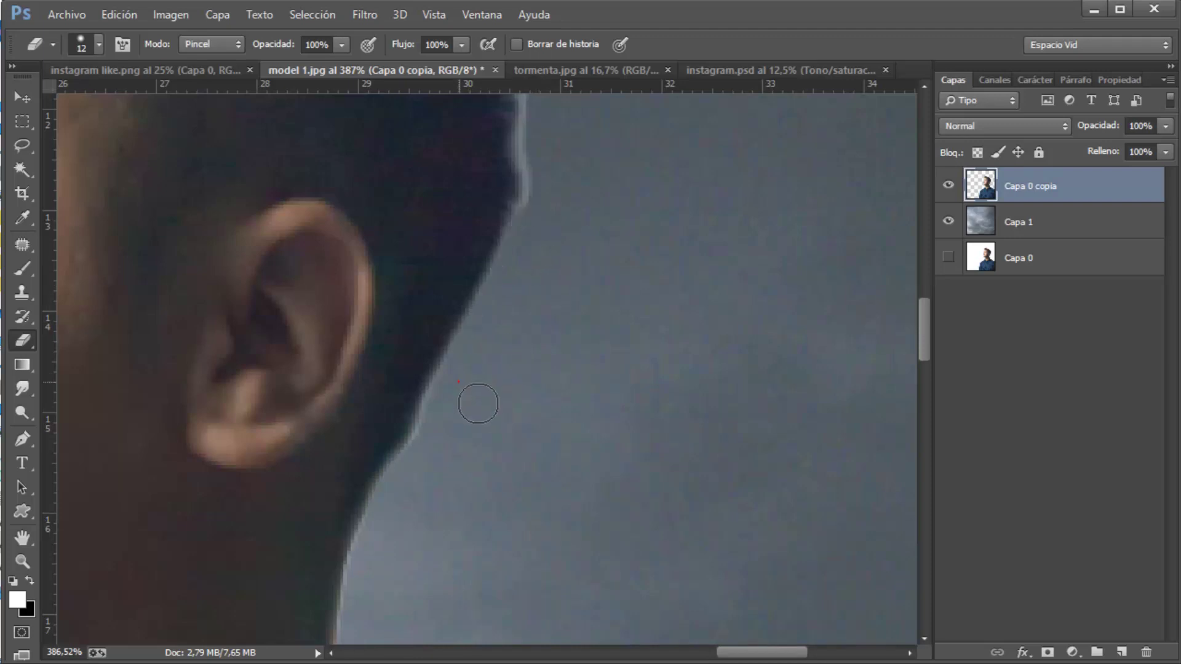
drag(478, 403, 436, 496)
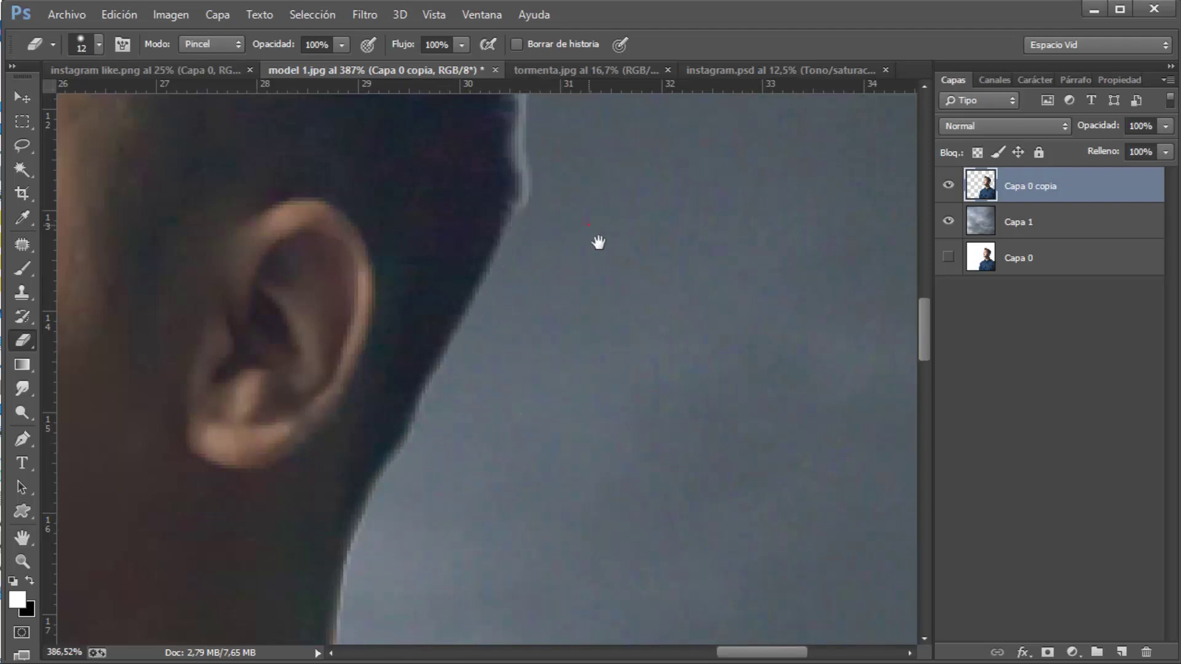
Erase the halo around the back, crown and top of the hair
drag(597, 242, 515, 463)
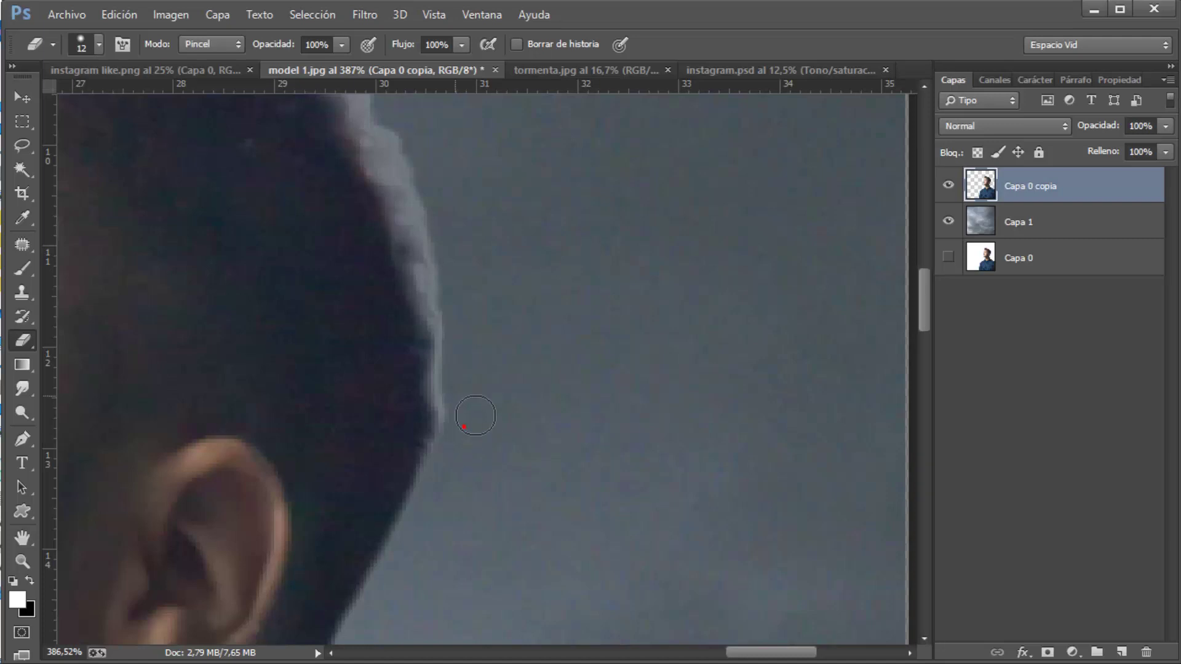
drag(475, 416, 468, 404)
drag(468, 360, 470, 291)
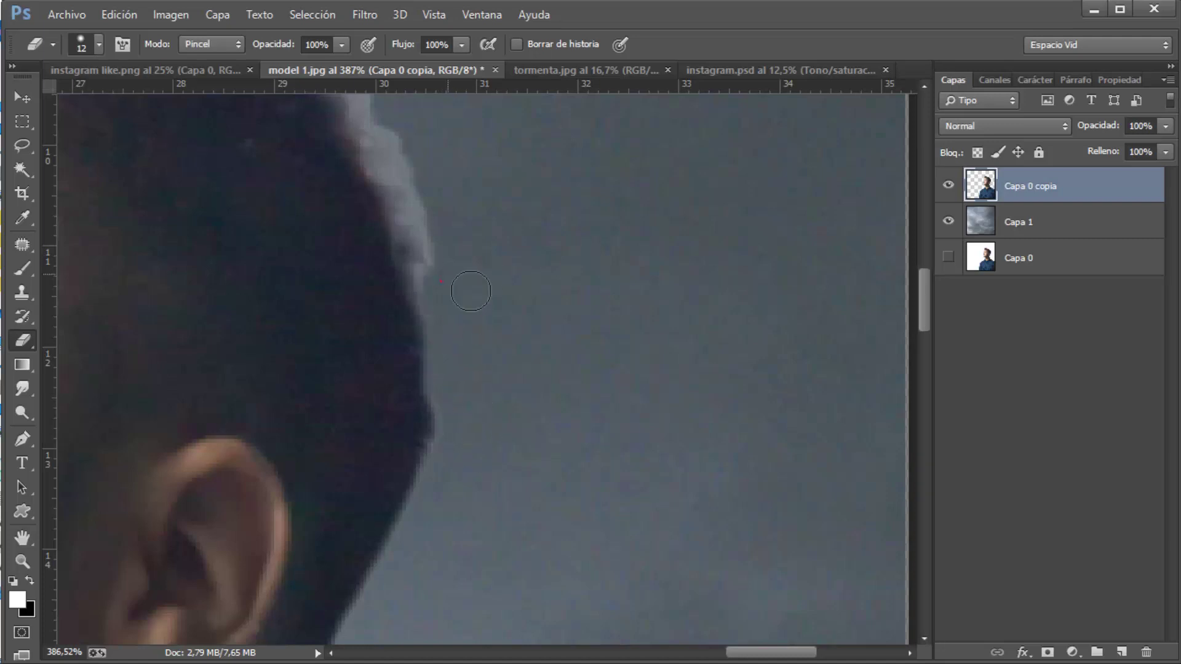
drag(466, 210, 590, 397)
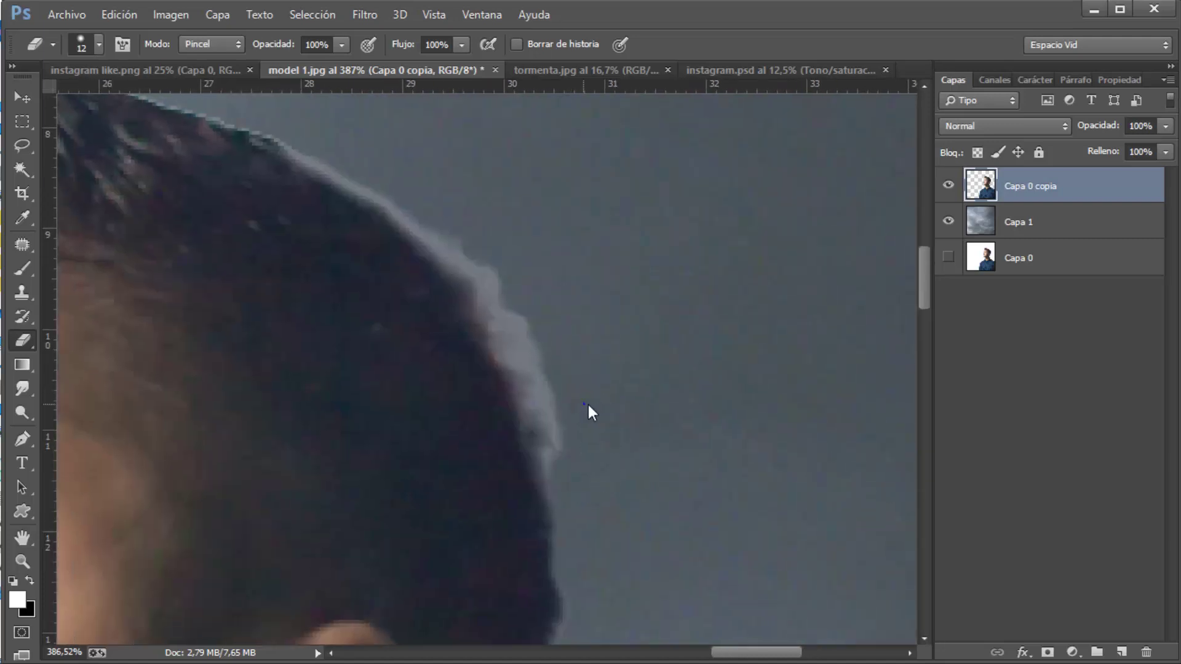
mouse_move(553, 455)
mouse_down()
mouse_move(535, 369)
mouse_move(462, 253)
mouse_up()
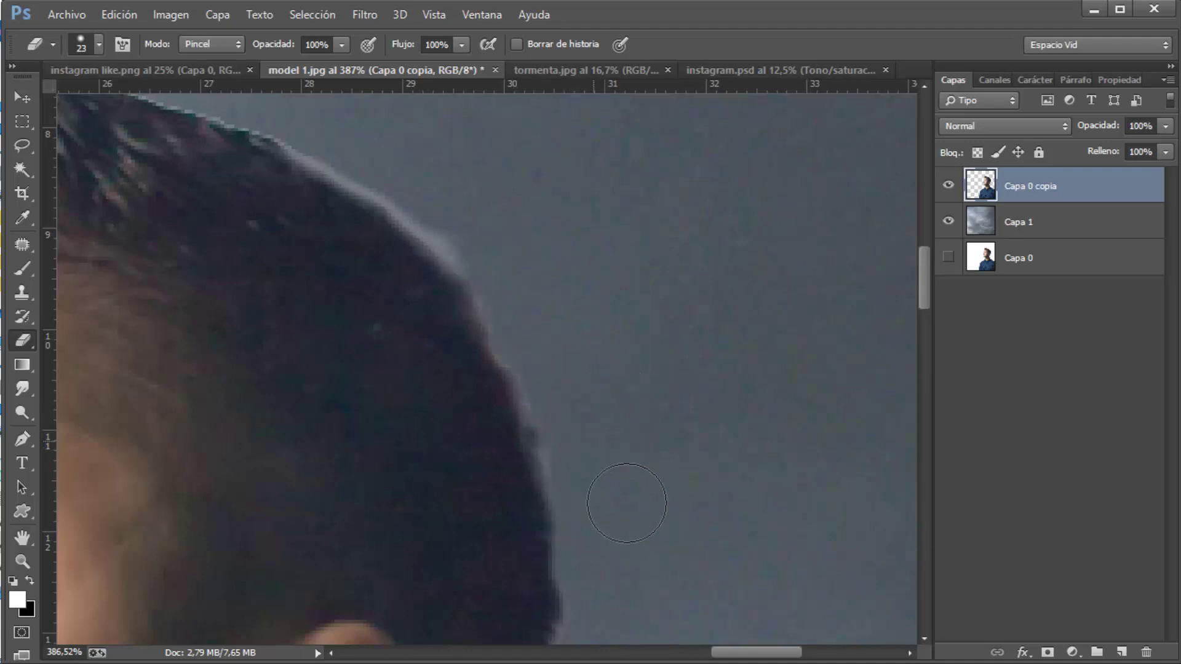
drag(615, 351, 750, 572)
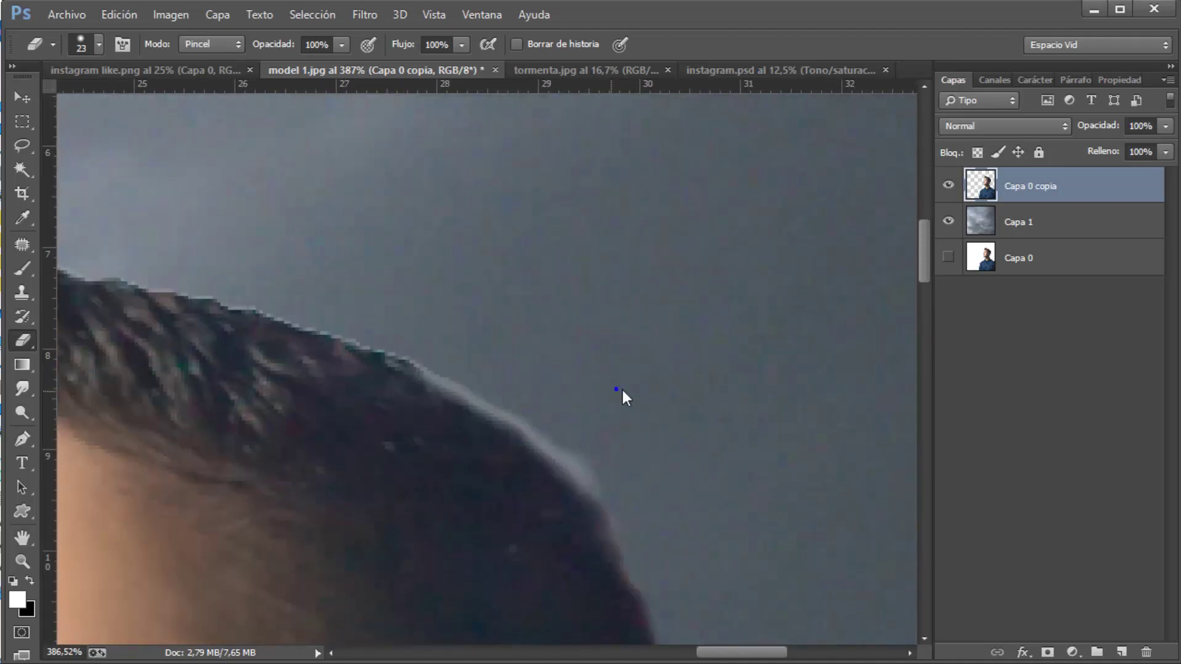
drag(575, 468, 610, 459)
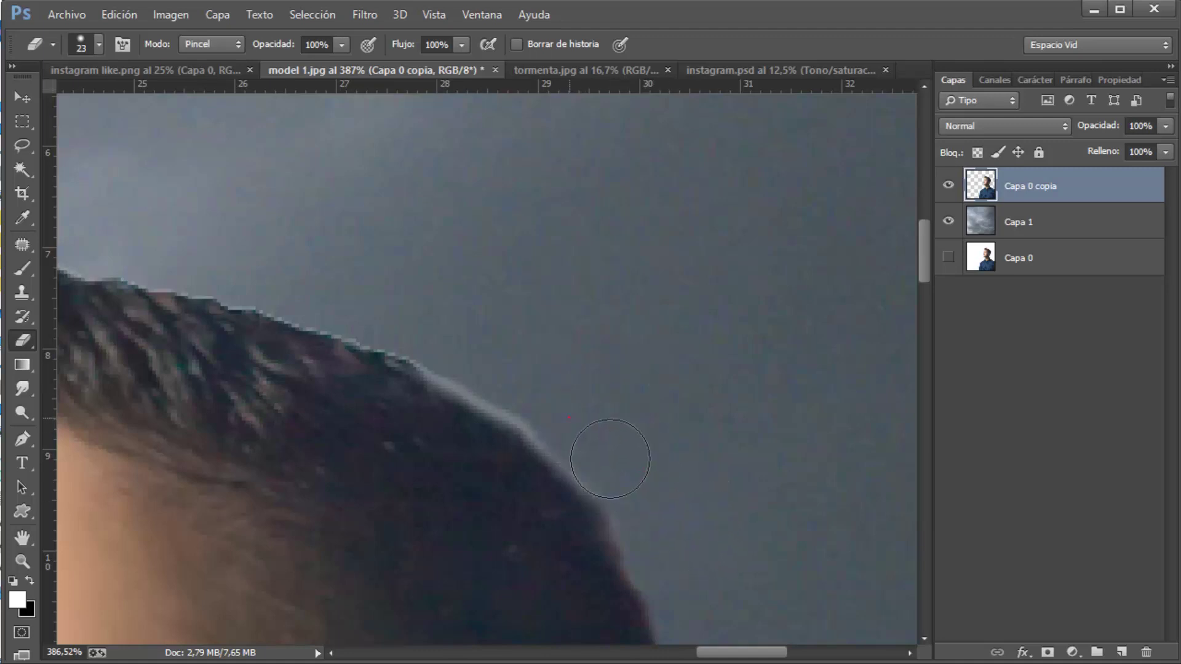
mouse_move(538, 434)
mouse_down()
mouse_move(530, 416)
mouse_move(728, 564)
mouse_up()
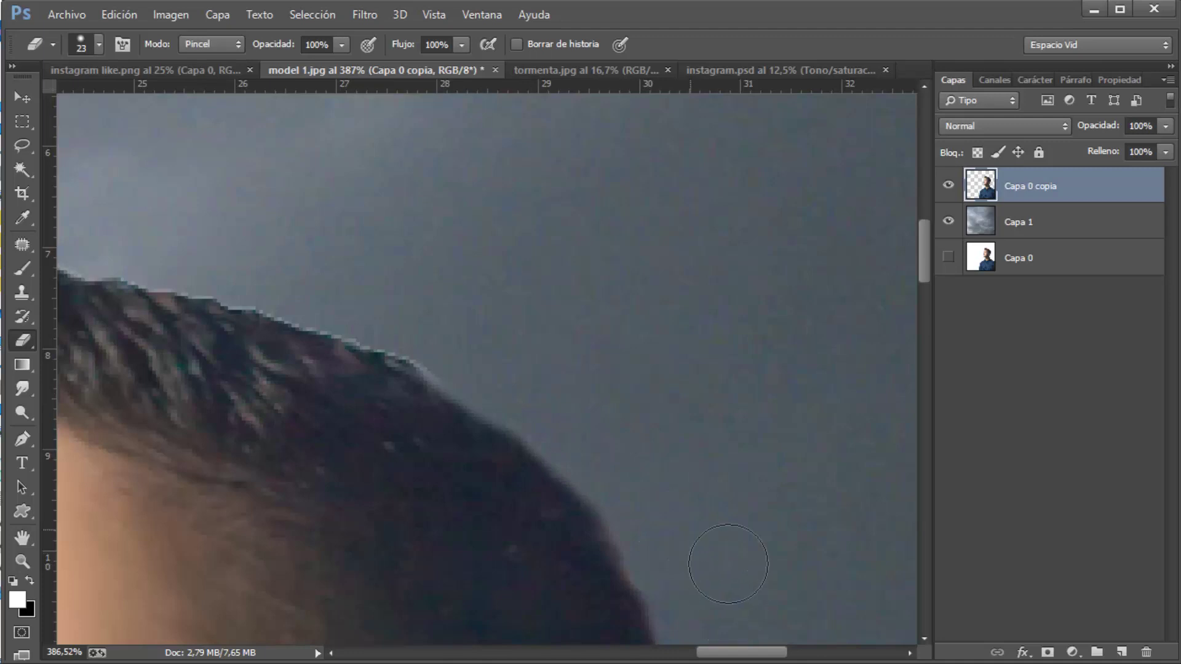
mouse_move(351, 330)
mouse_down()
mouse_move(798, 362)
mouse_move(567, 282)
mouse_up()
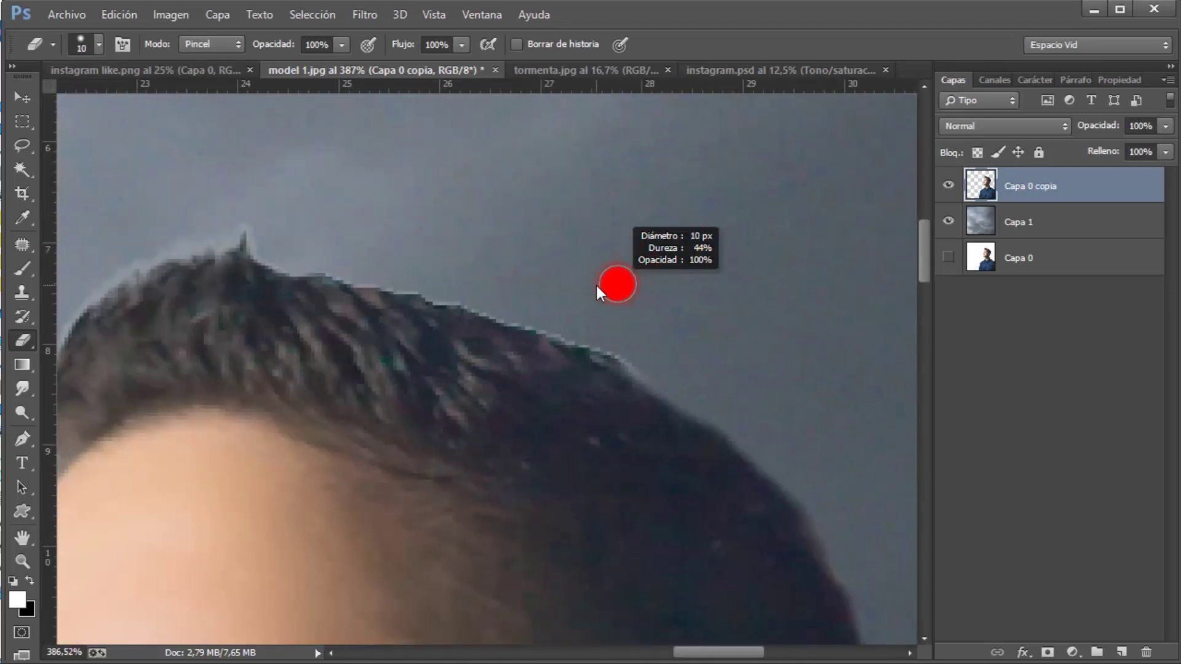
drag(634, 356, 615, 349)
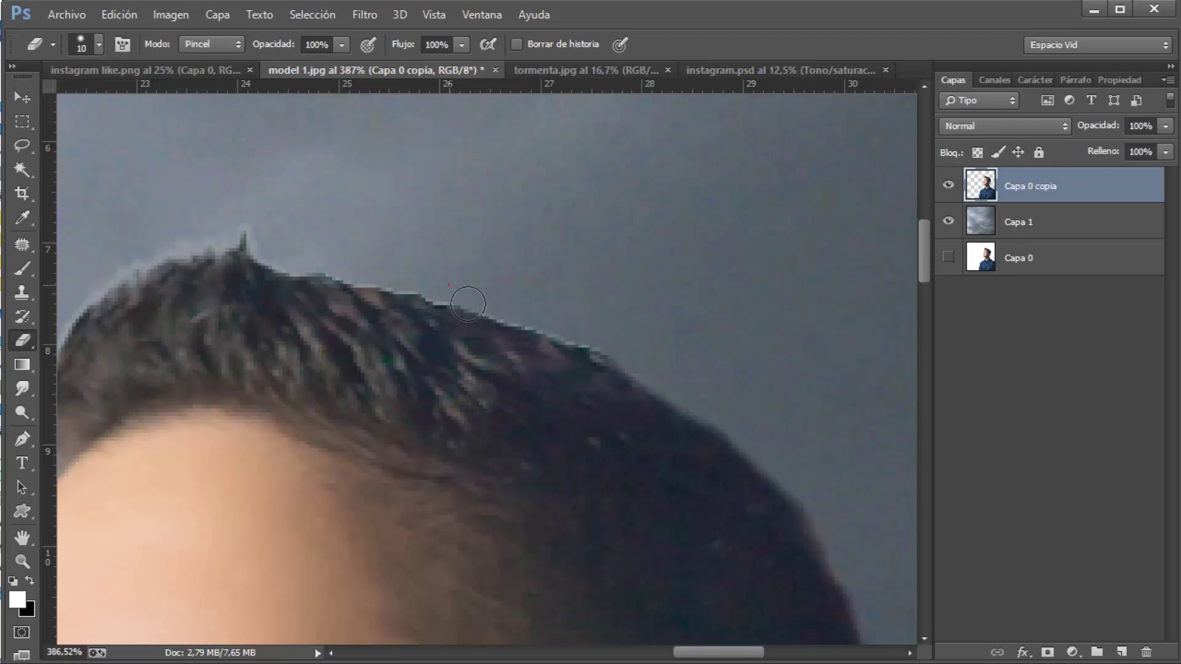
drag(468, 304, 417, 298)
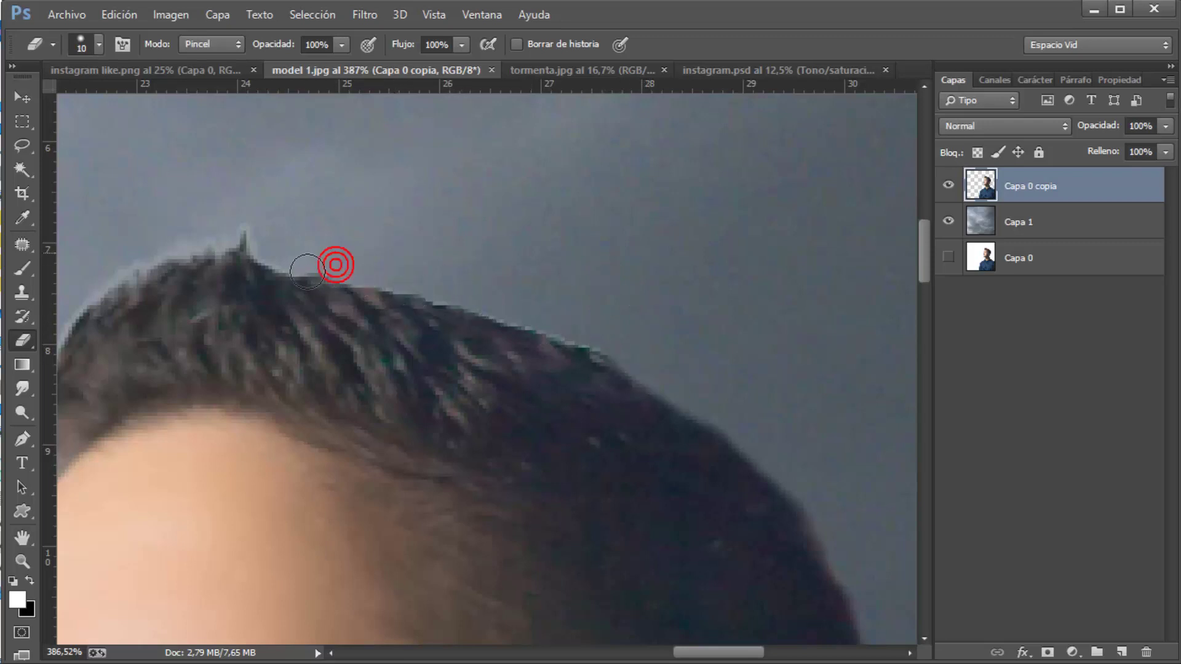
Erase the halo along the front hairline and forehead, then zoom back out
mouse_move(331, 318)
mouse_down()
mouse_move(691, 332)
mouse_move(703, 286)
mouse_up()
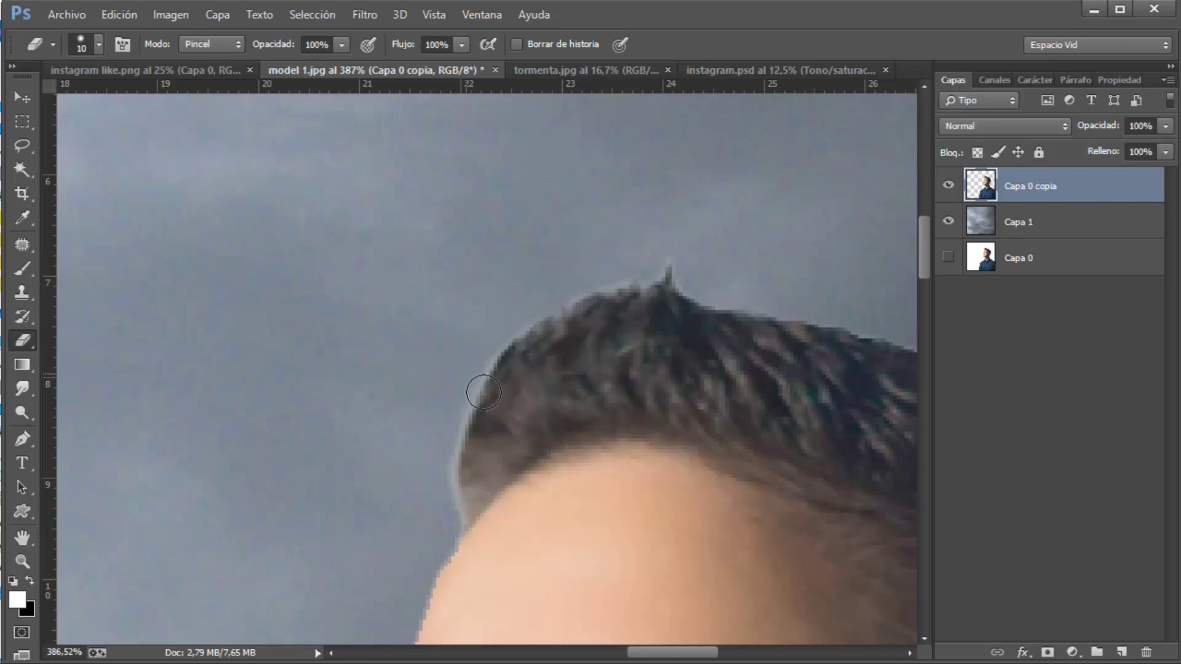
mouse_move(483, 392)
mouse_down()
mouse_move(453, 453)
mouse_move(455, 515)
mouse_up()
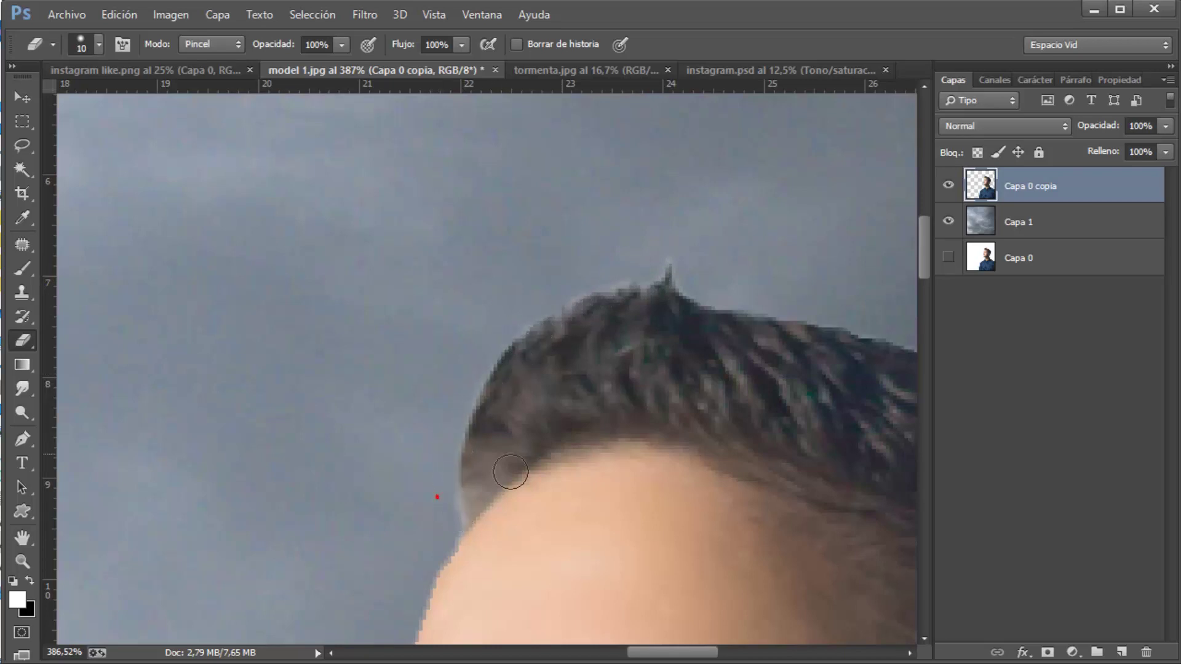
scroll(510, 472, down, 3)
drag(457, 324, 469, 394)
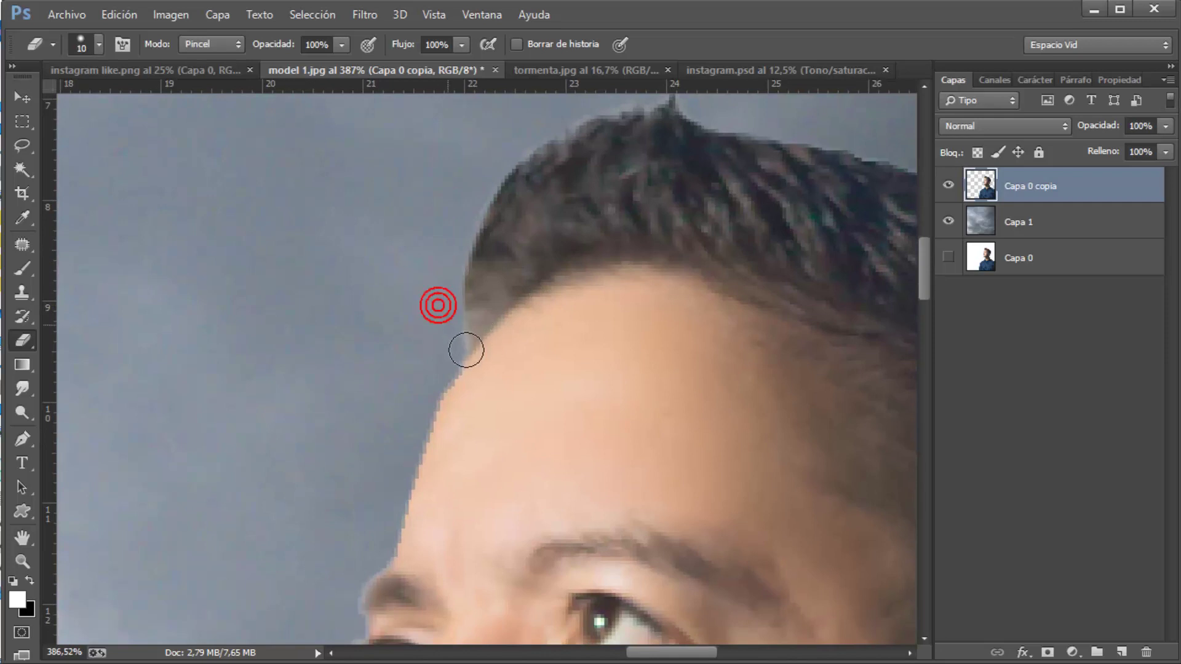
scroll(465, 390, down, 2)
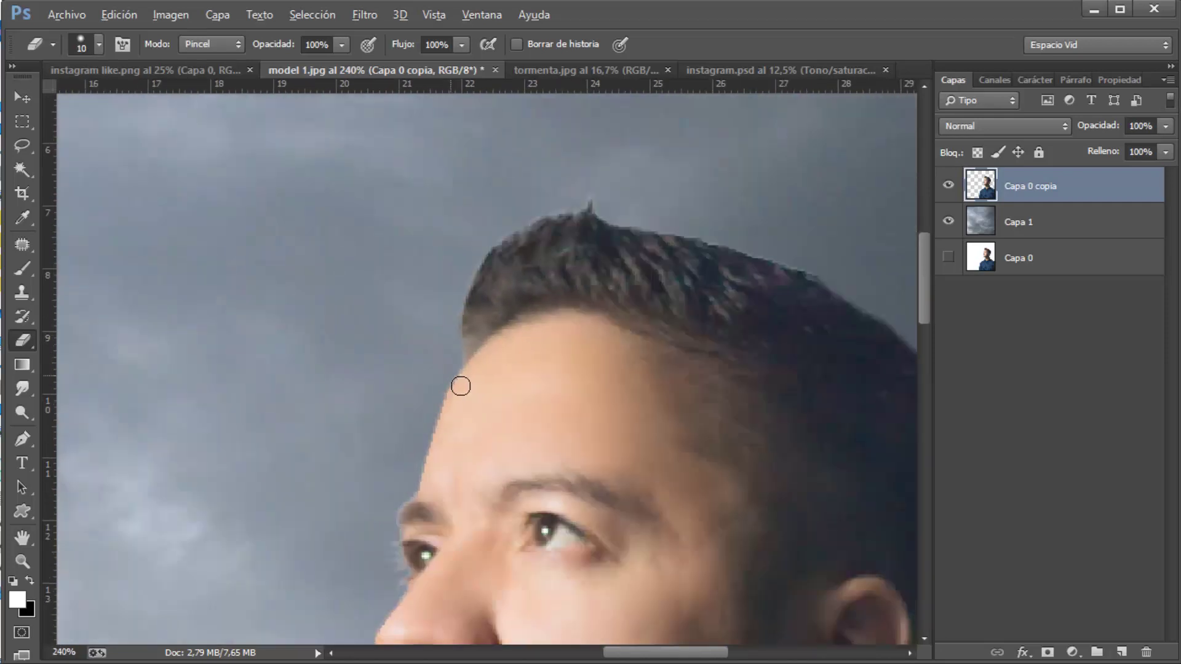
scroll(459, 385, down, 3)
scroll(457, 383, down, 2)
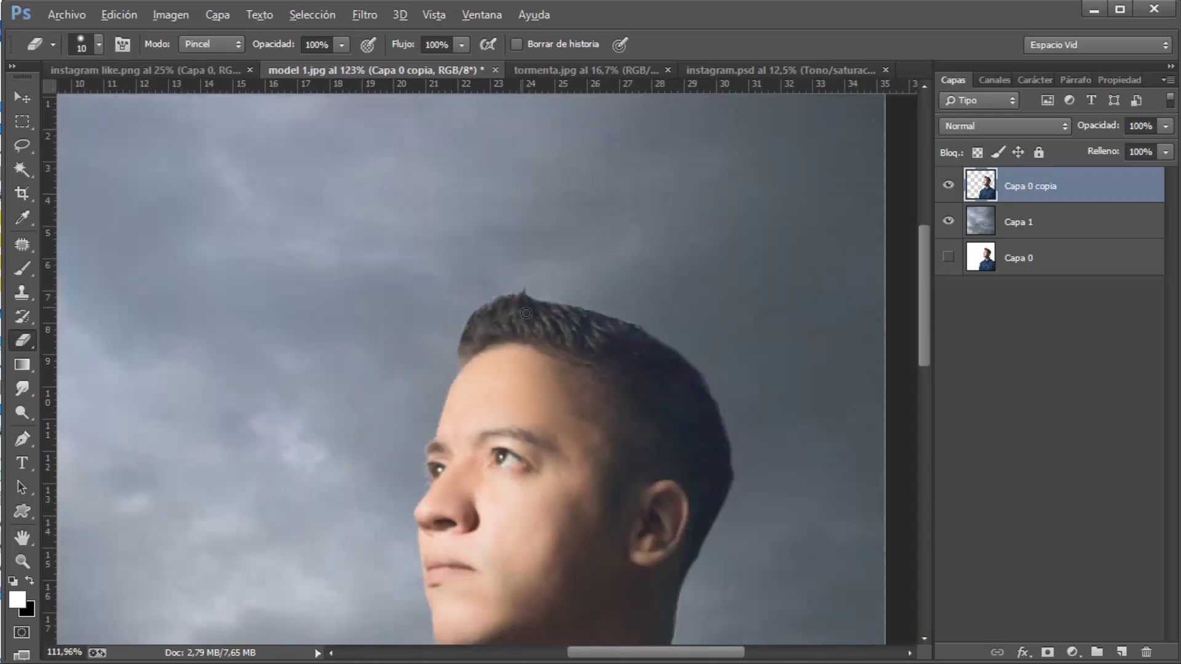
scroll(526, 313, down, 2)
scroll(524, 312, down, 1)
scroll(524, 310, down, 1)
scroll(524, 310, up, 1)
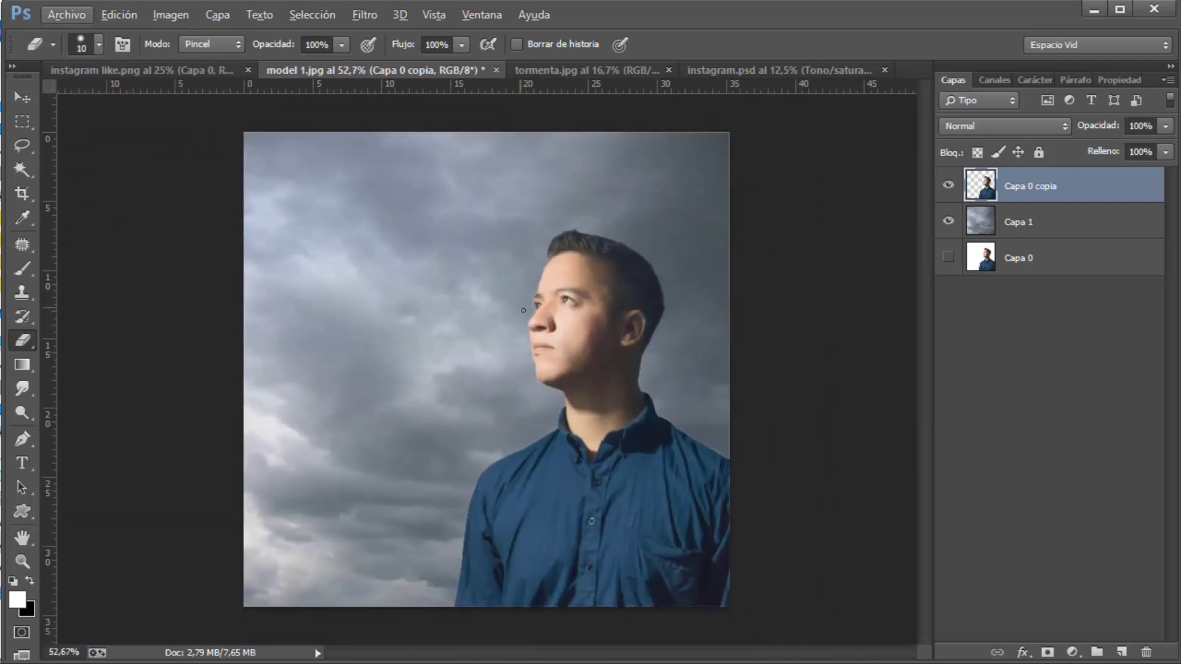
scroll(523, 310, up, 1)
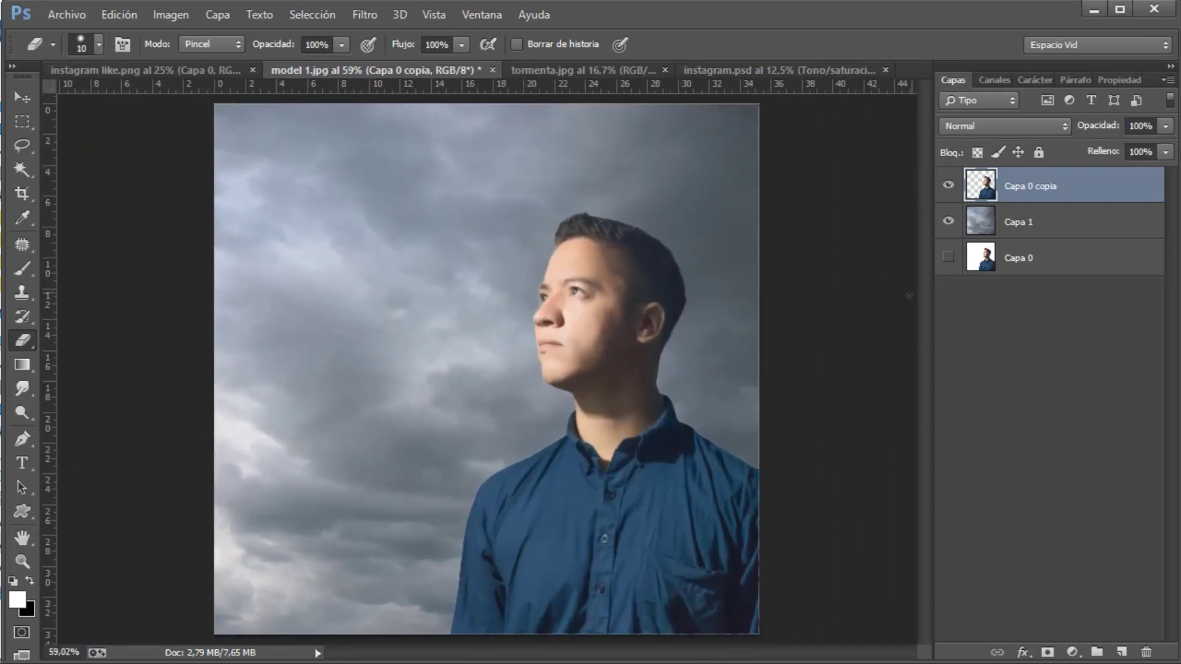
Add a colorized Hue/Saturation layer above Capa 1 with Saturation 40 and Lightness -85
click(1073, 227)
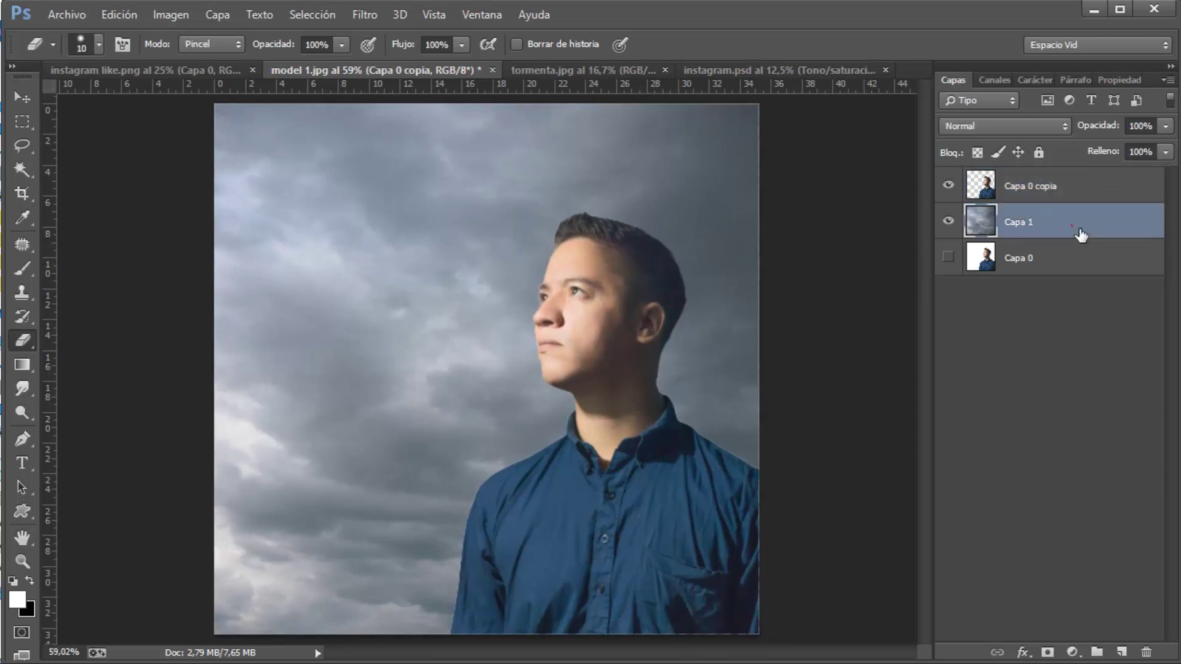
click(1072, 651)
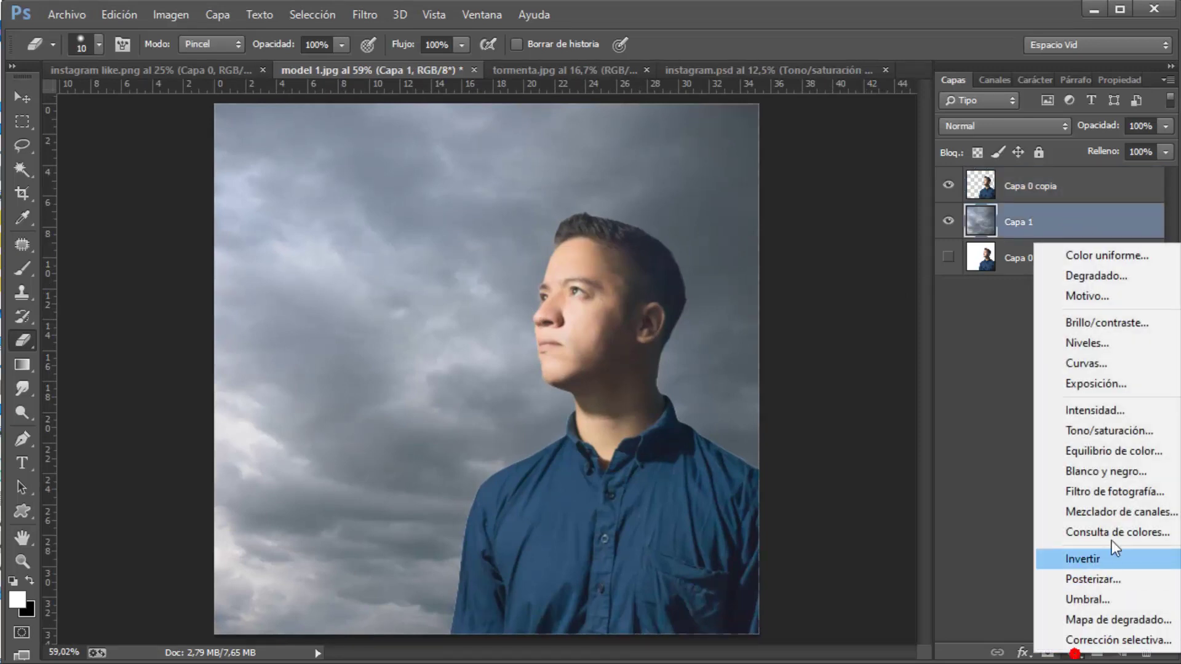
click(1120, 431)
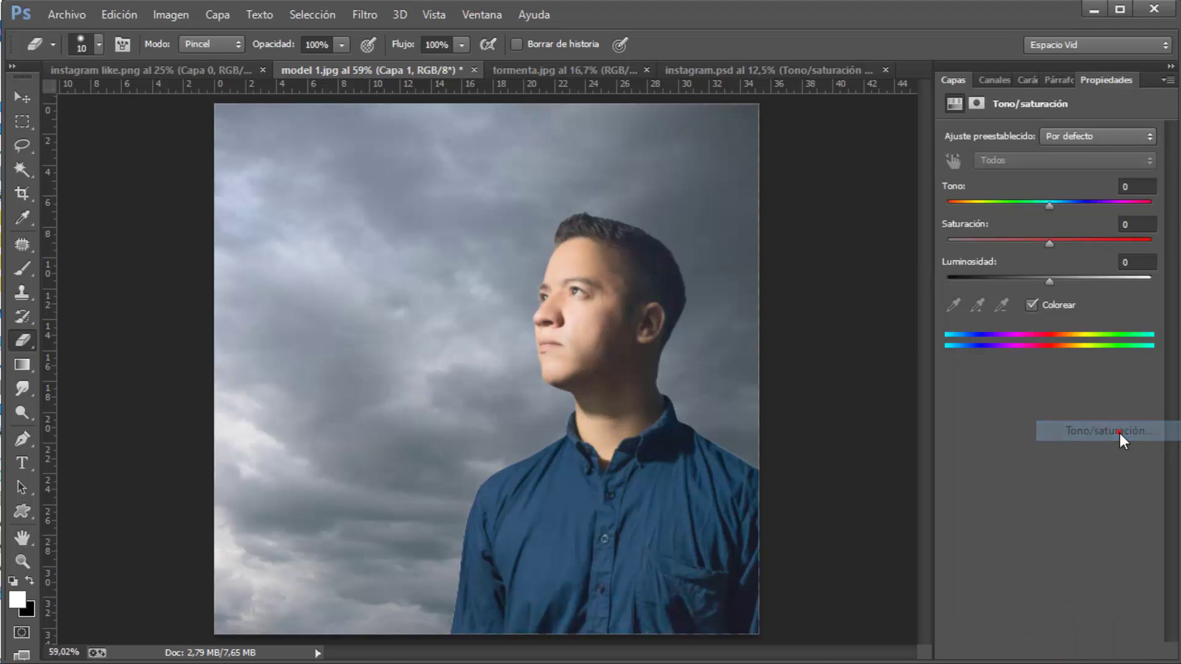
click(1031, 305)
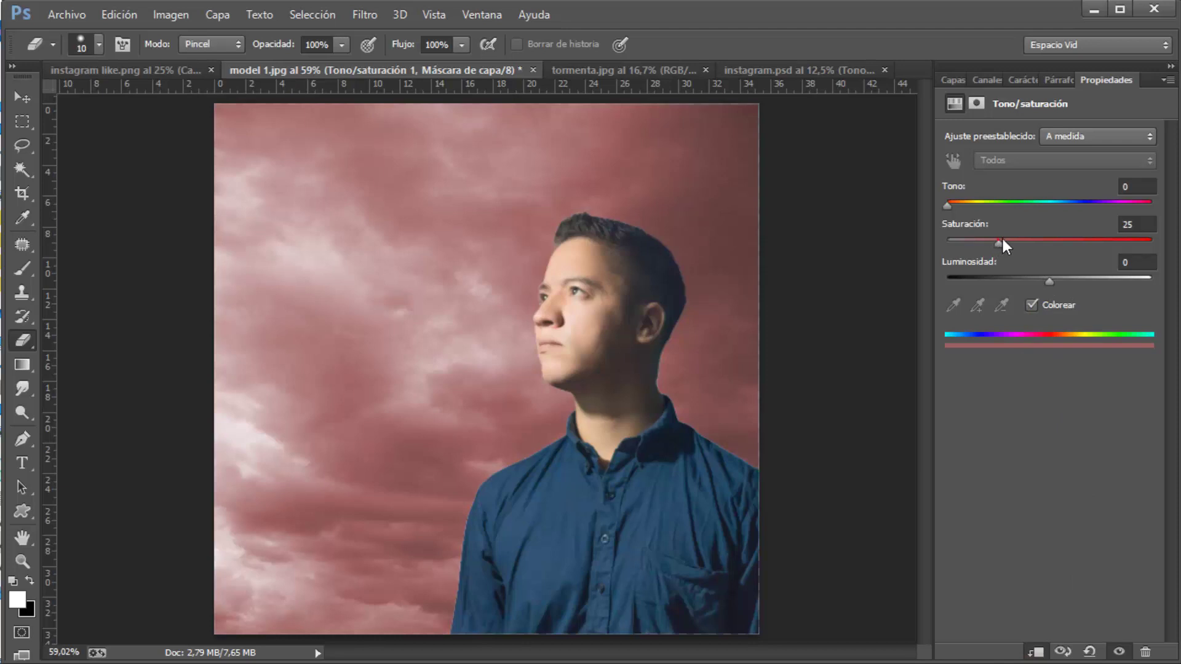
mouse_move(999, 243)
mouse_down()
mouse_move(1045, 243)
mouse_move(973, 286)
mouse_up()
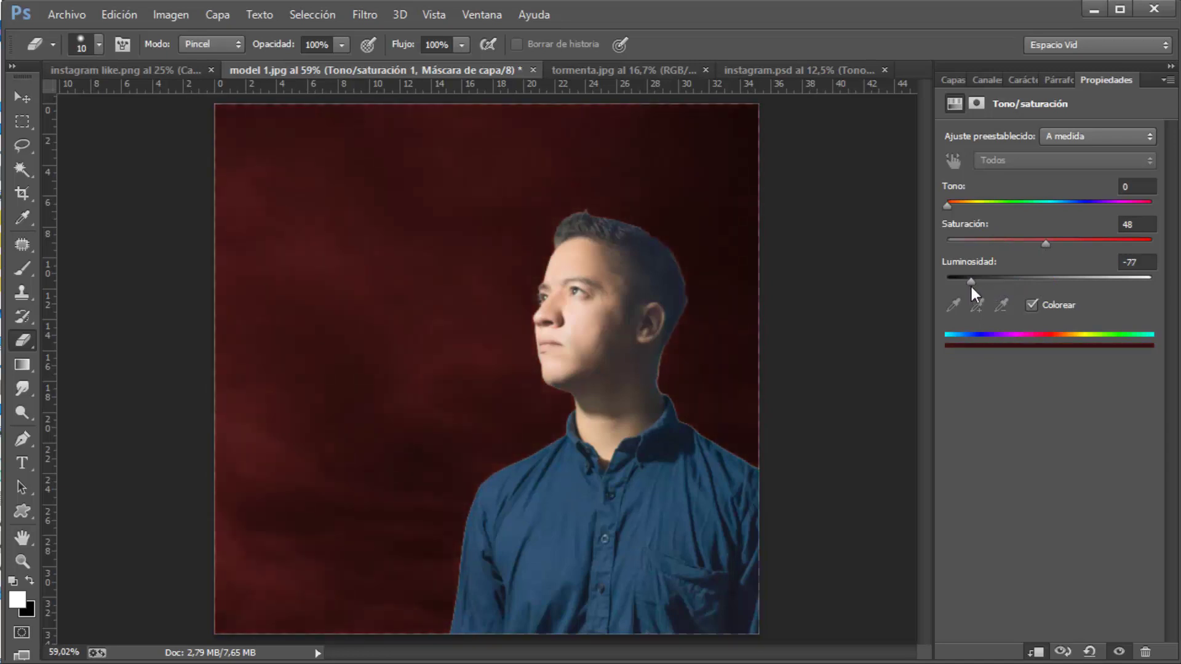
drag(971, 288, 966, 287)
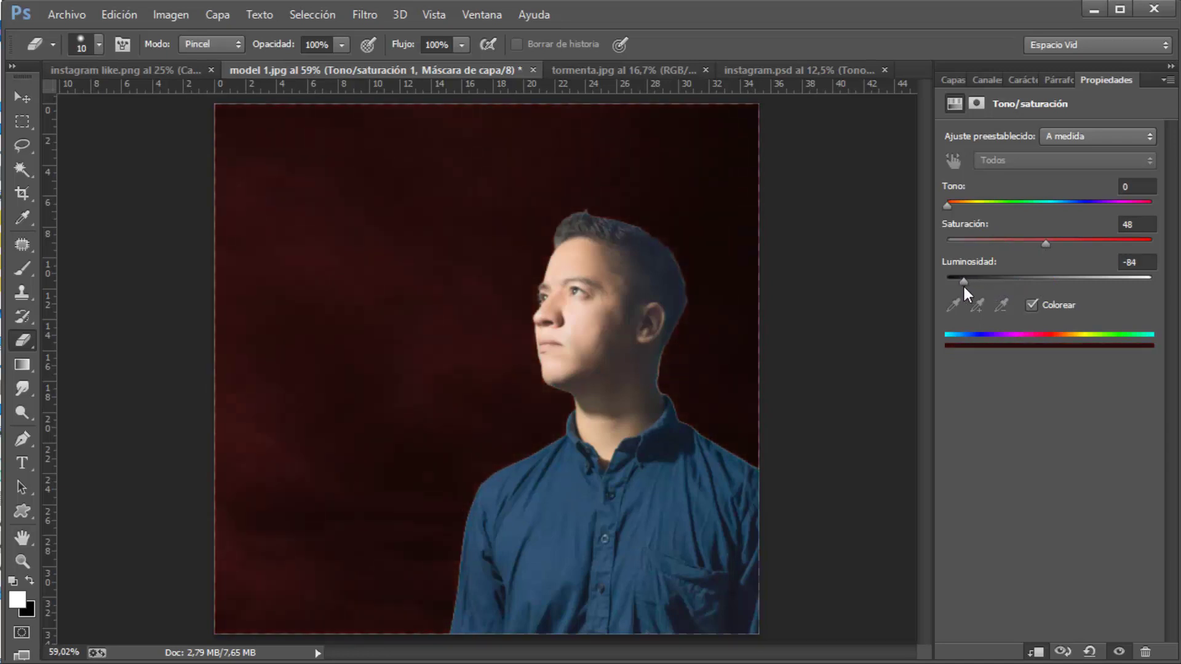
drag(964, 290, 962, 291)
click(1117, 225)
text(40)
click(1153, 264)
click(951, 80)
click(1063, 190)
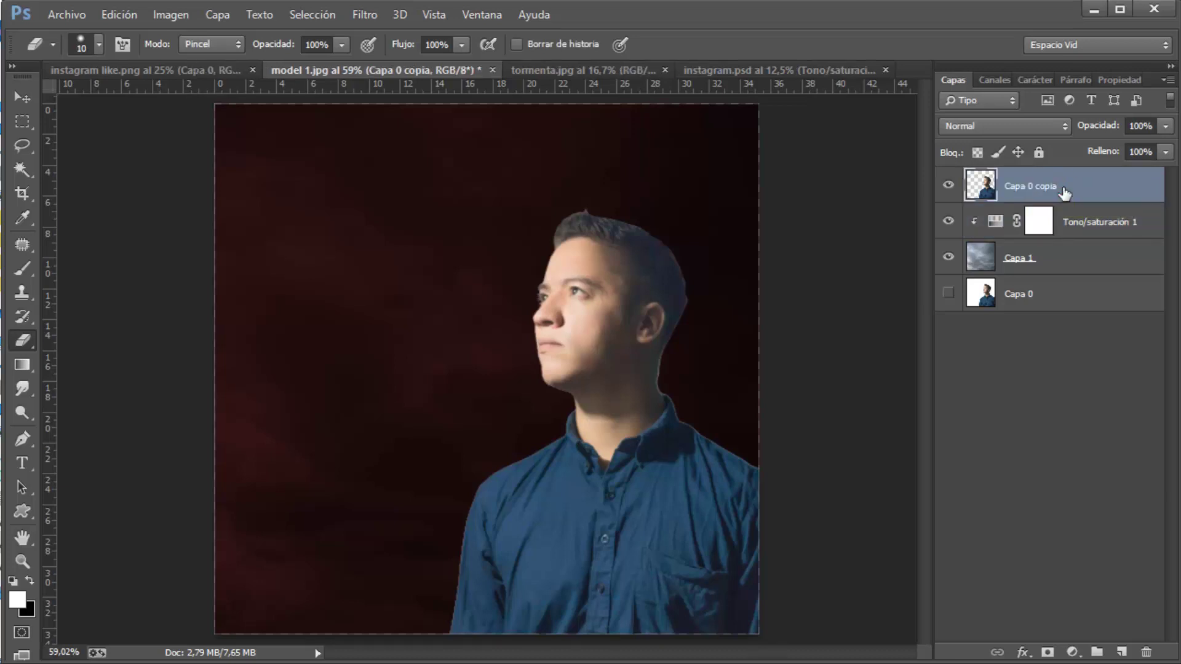
Duplicate Capa 0 copia into a new layer, Capa 0 copia 2
key(ctrl+j)
click(1090, 187)
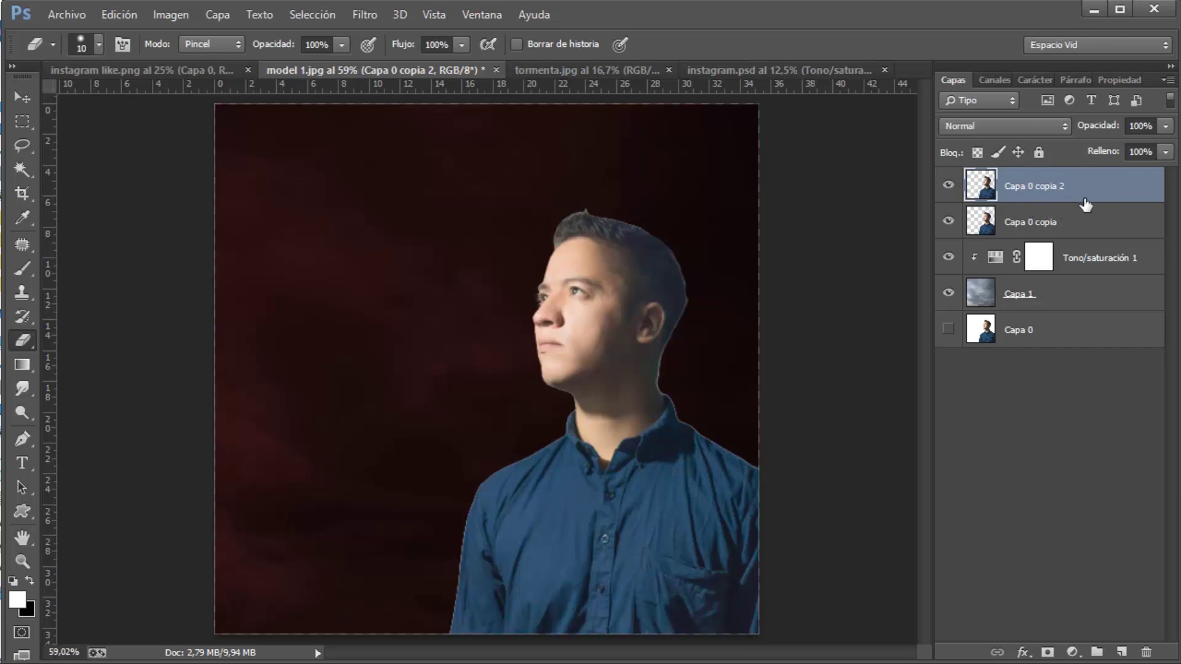
click(1082, 186)
click(1090, 188)
key(v)
click(1088, 186)
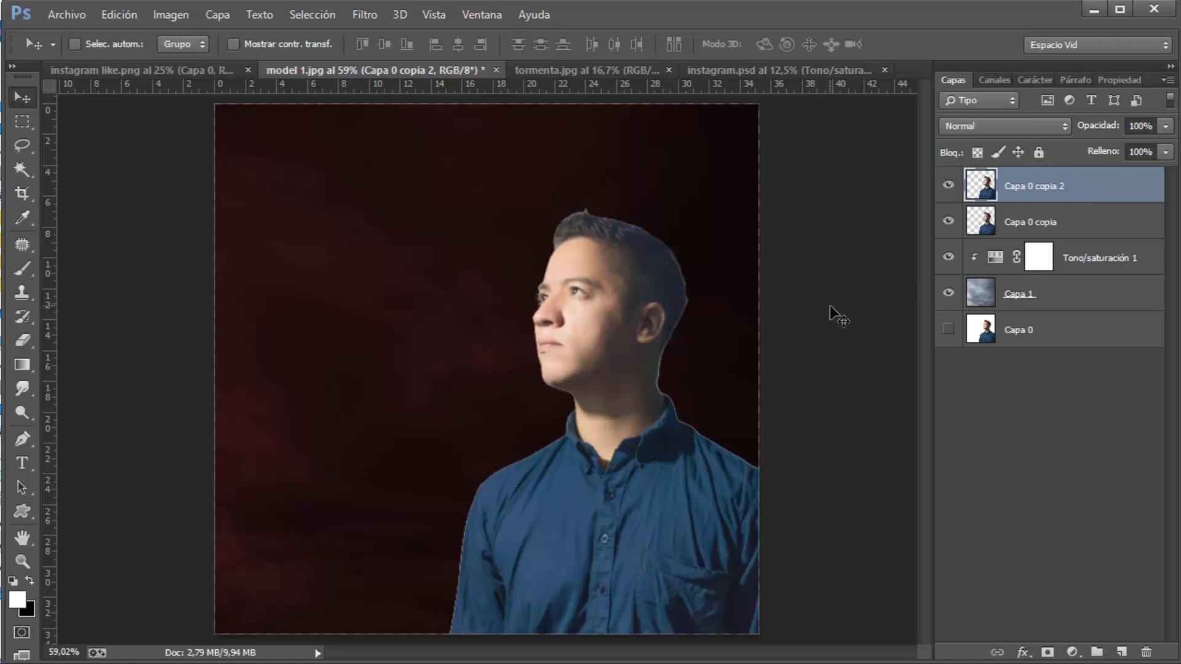
Add a default Curvas adjustment layer and reselect Capa 0 copia 2
click(1073, 652)
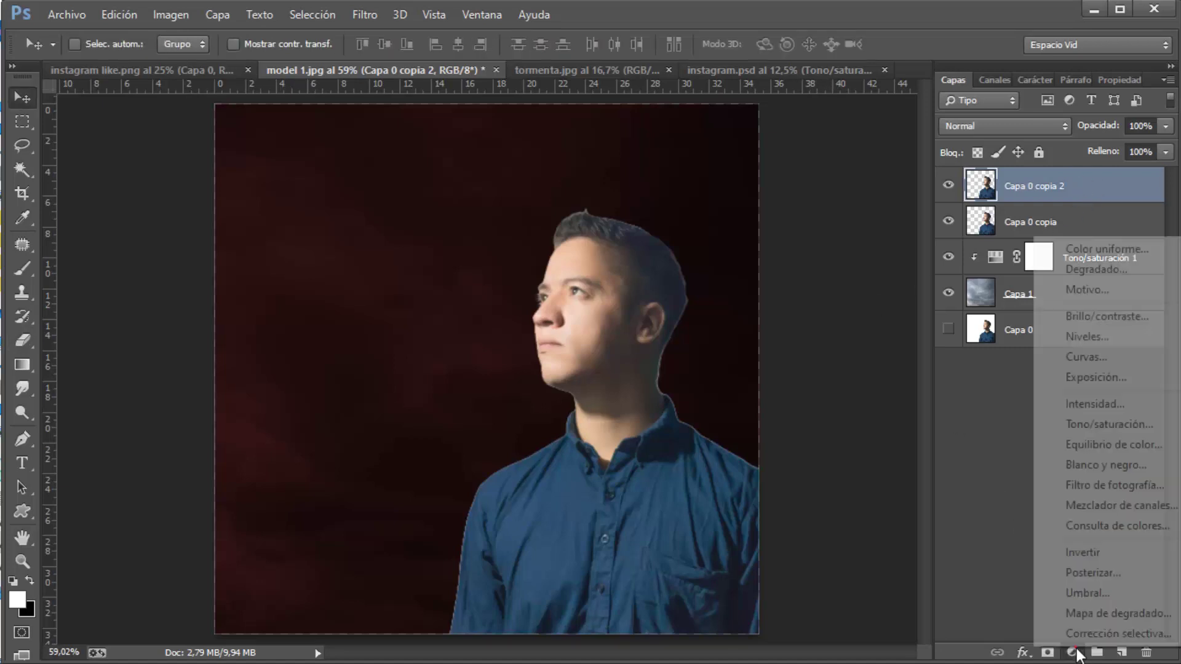
click(1093, 353)
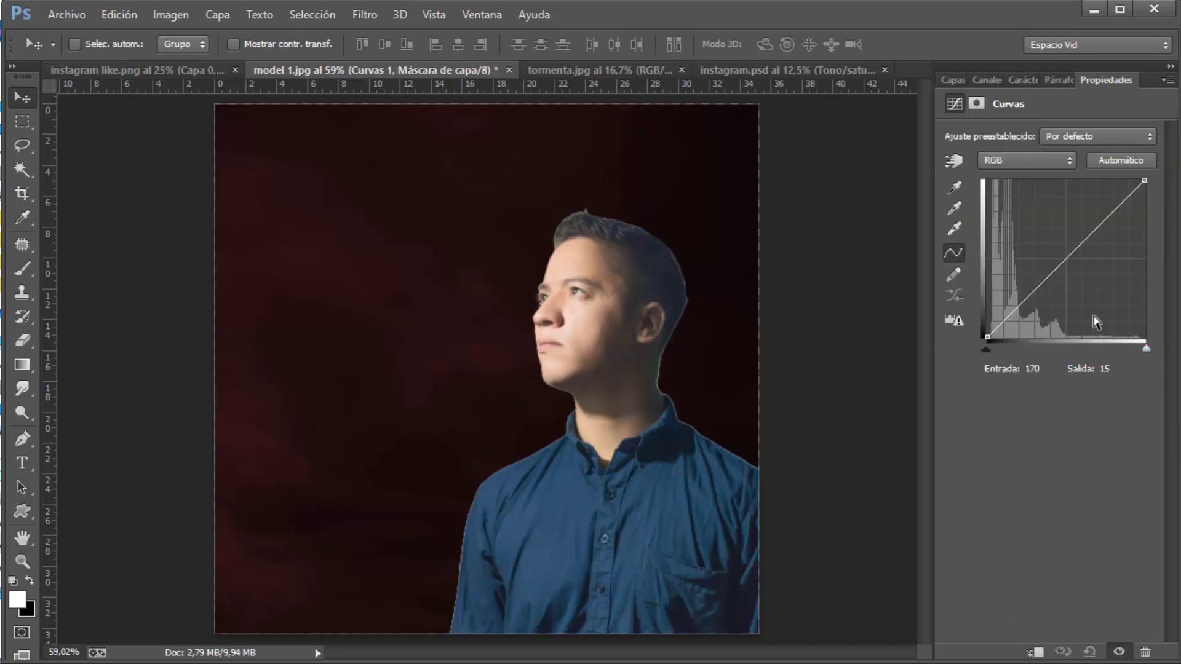
click(952, 80)
click(1065, 223)
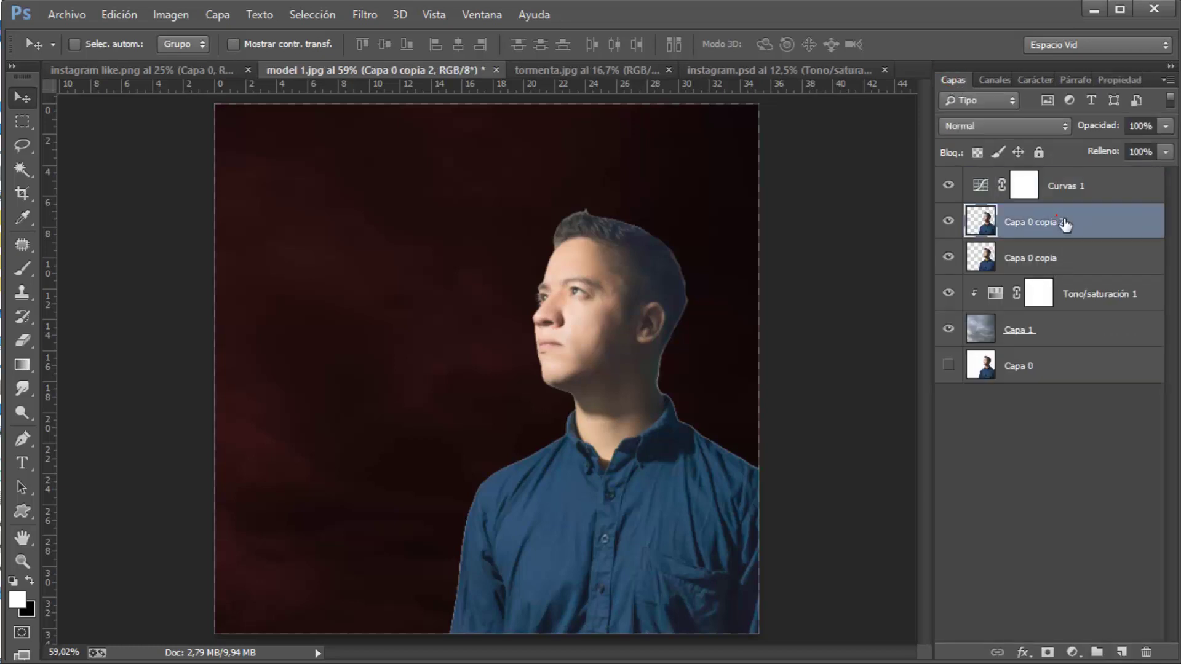
Set the Levels auto options to Mejorar contraste por canal with 2% highlight clipping
key(ctrl+l)
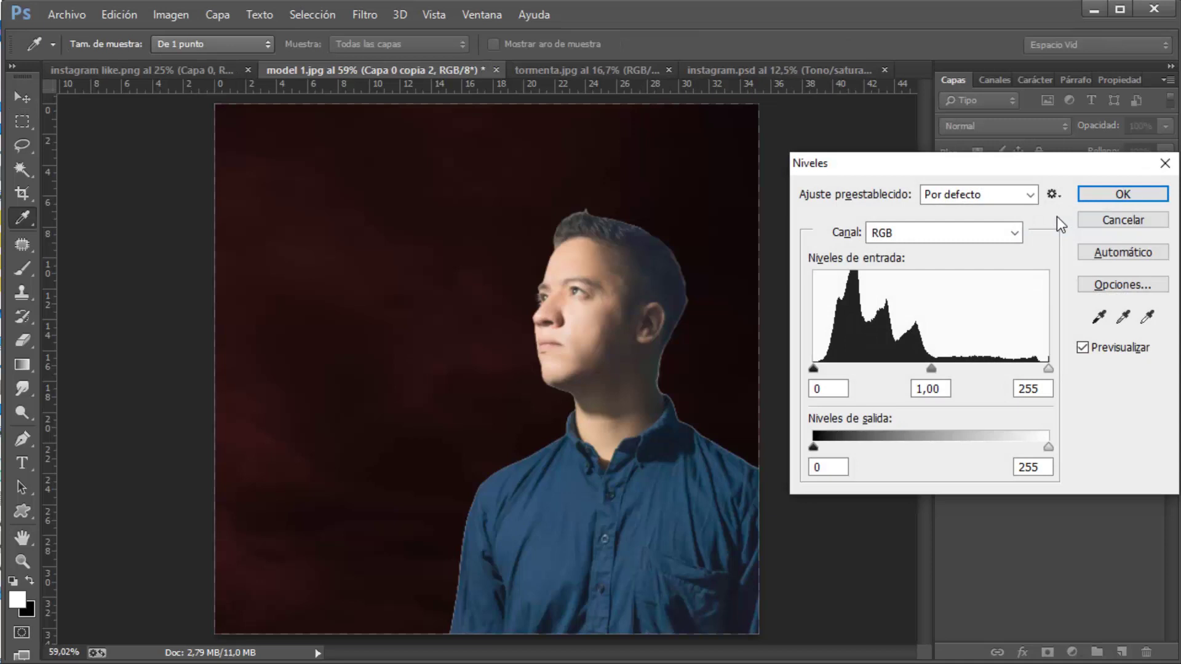
click(1120, 282)
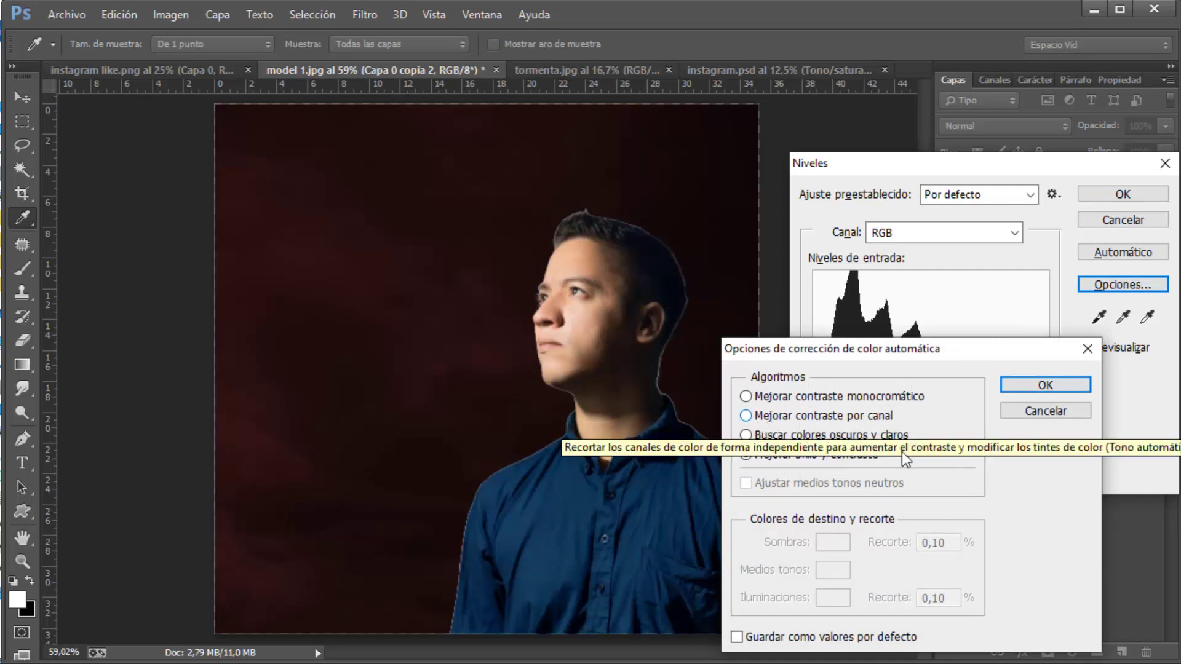
click(746, 416)
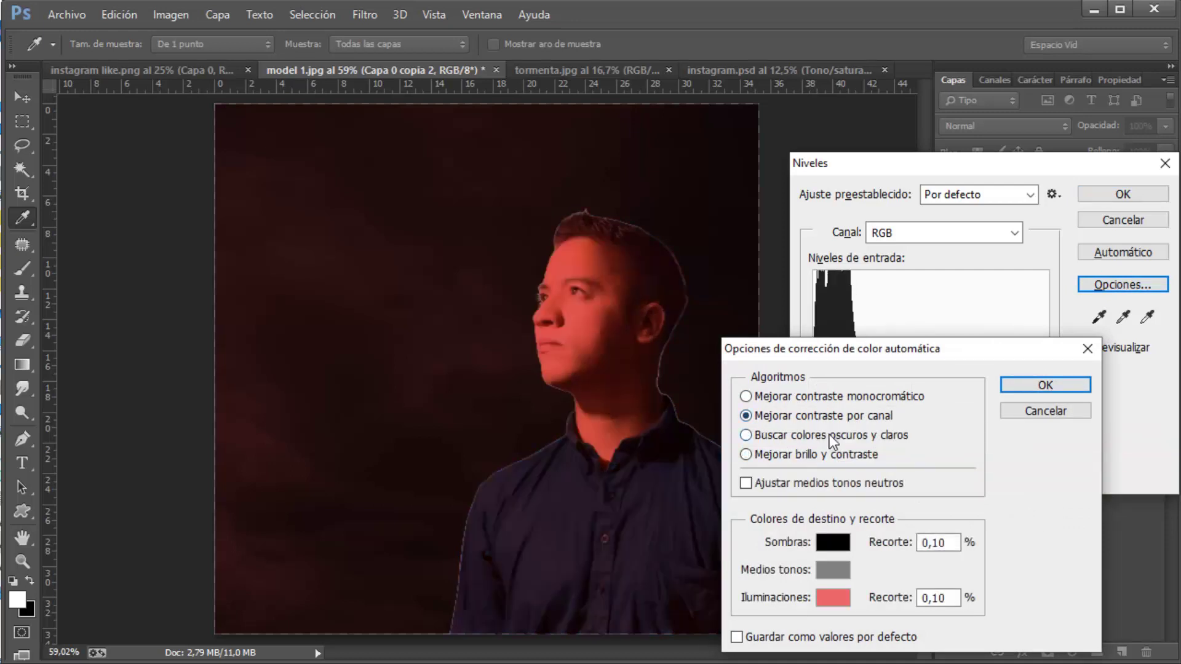
drag(947, 598, 916, 603)
text(2)
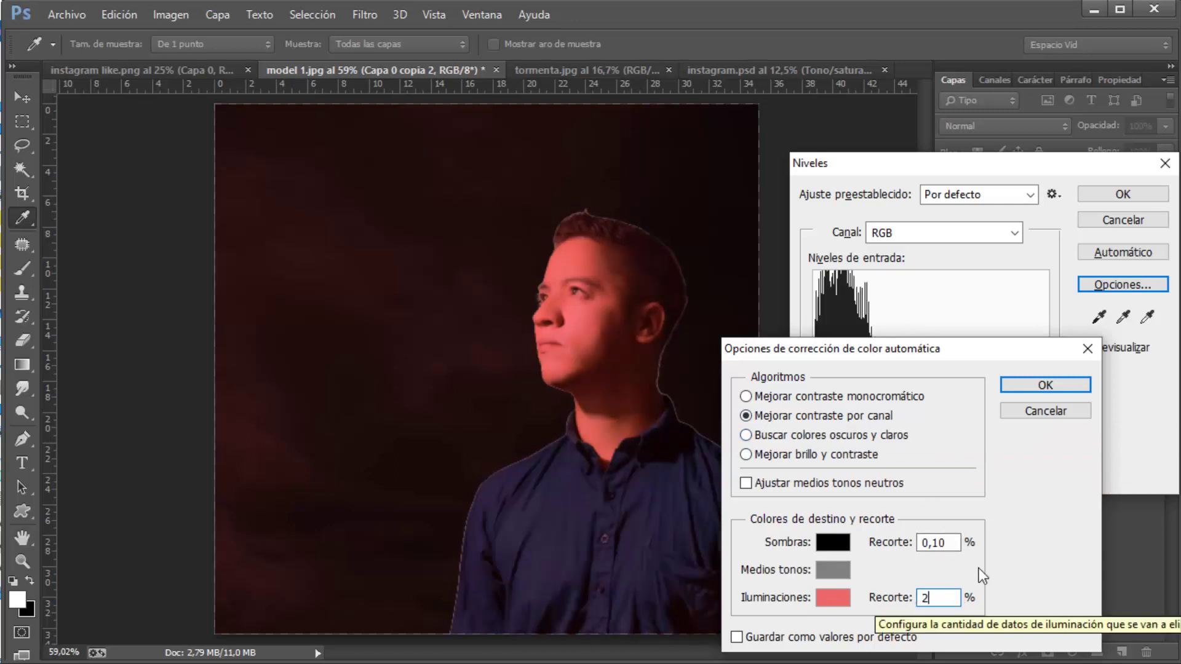
click(1000, 553)
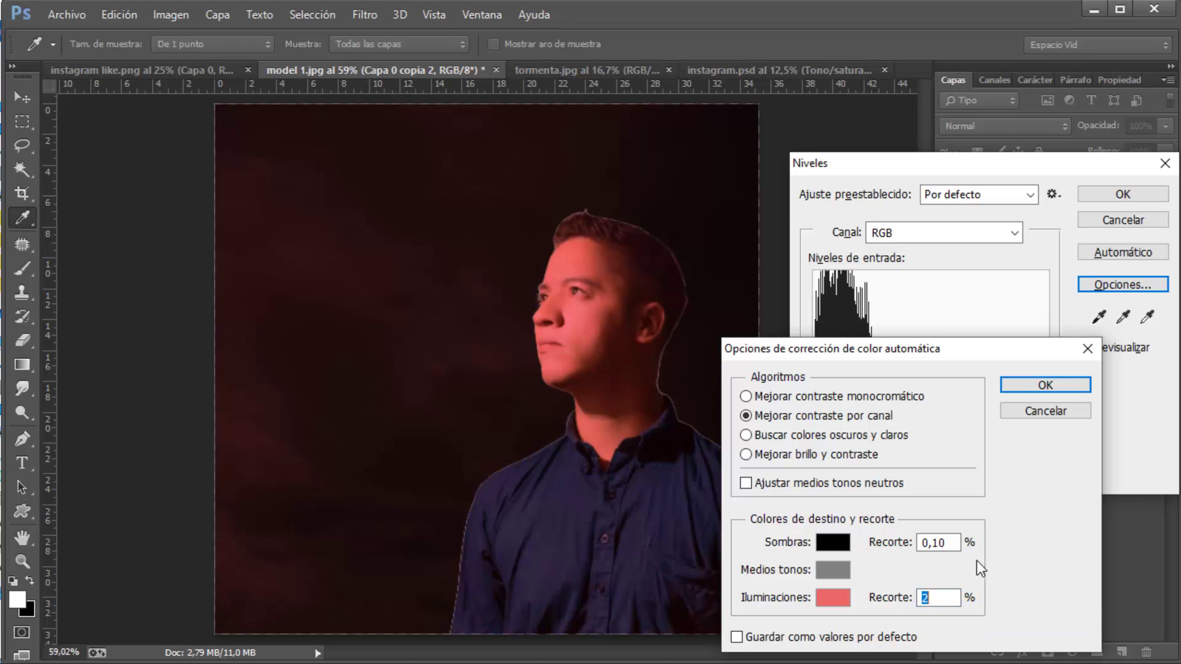
click(1033, 389)
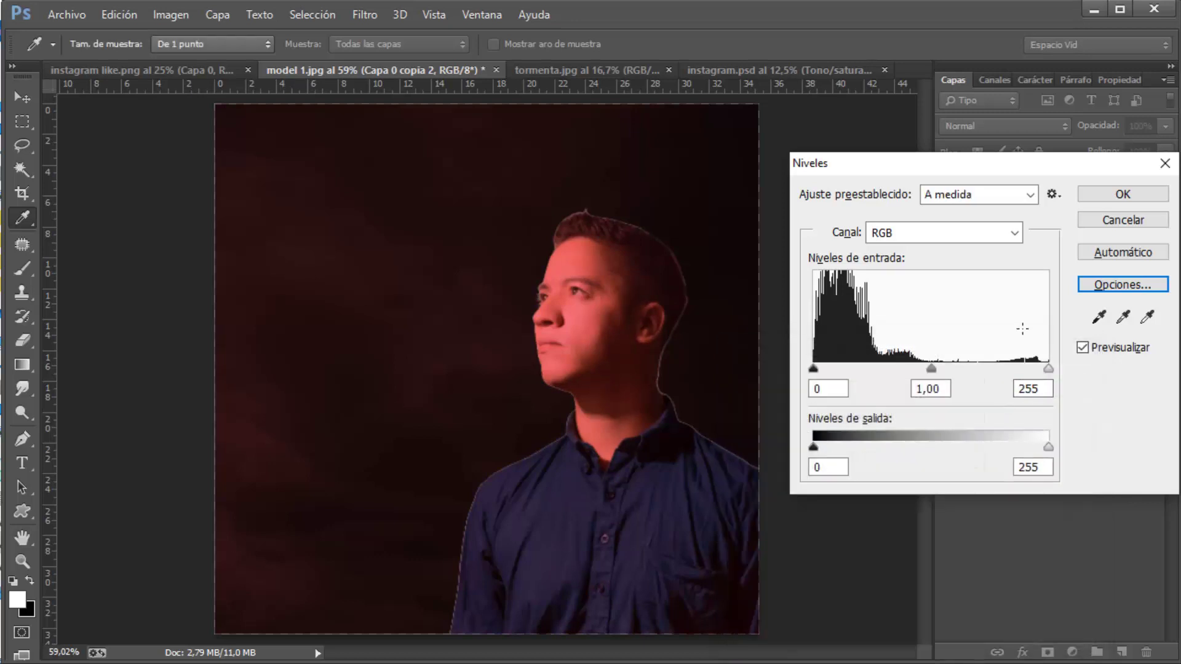
Set Levels white input to 238 and midtones to 0,70, and apply
mouse_move(1046, 370)
mouse_down()
mouse_move(1034, 368)
mouse_move(1049, 368)
mouse_up()
drag(929, 368, 957, 363)
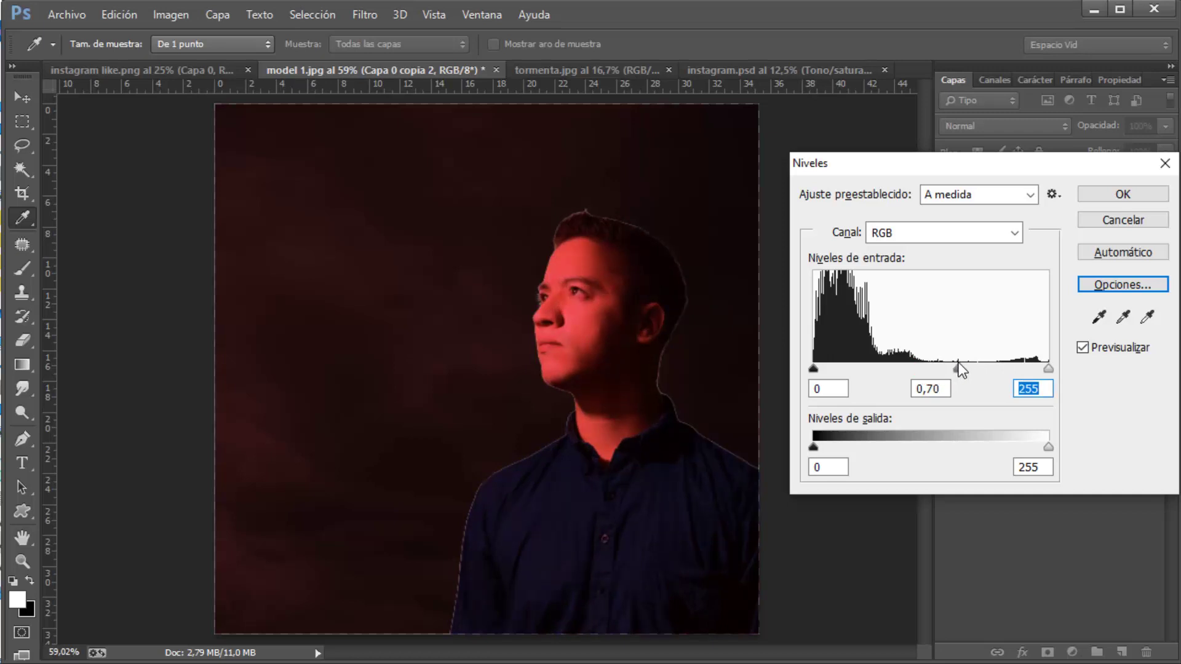
click(1097, 194)
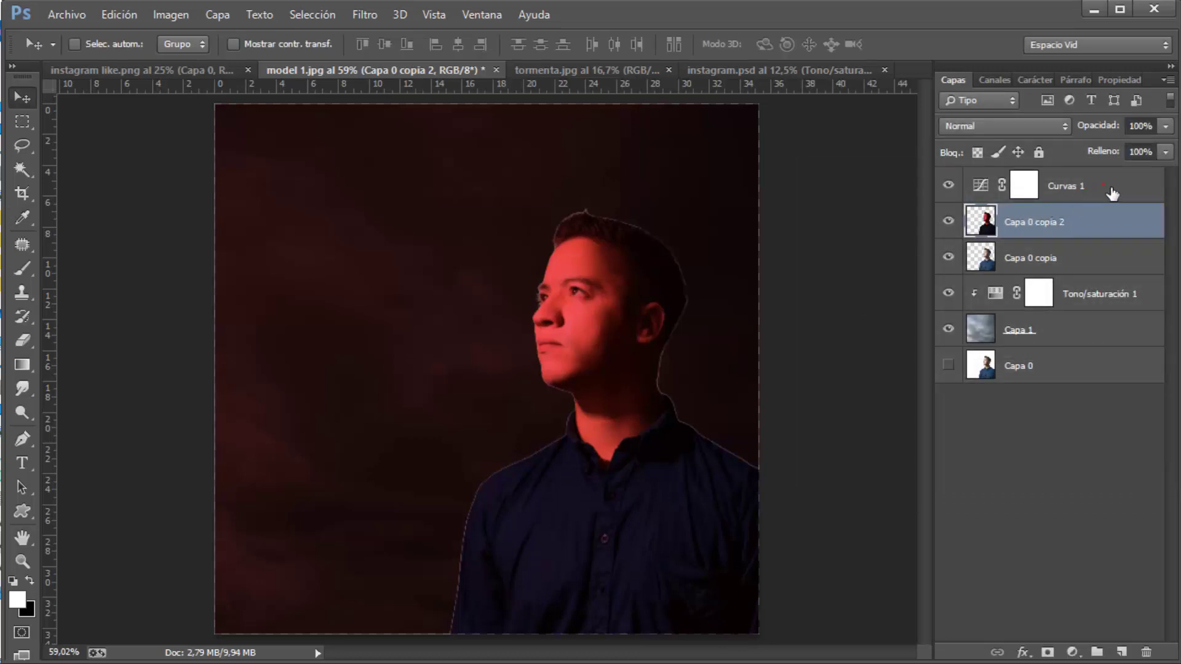
Clip the Curvas 1 adjustment layer to Capa 0 copia 2 and open its curve settings
click(1112, 194)
alt+click(1056, 204)
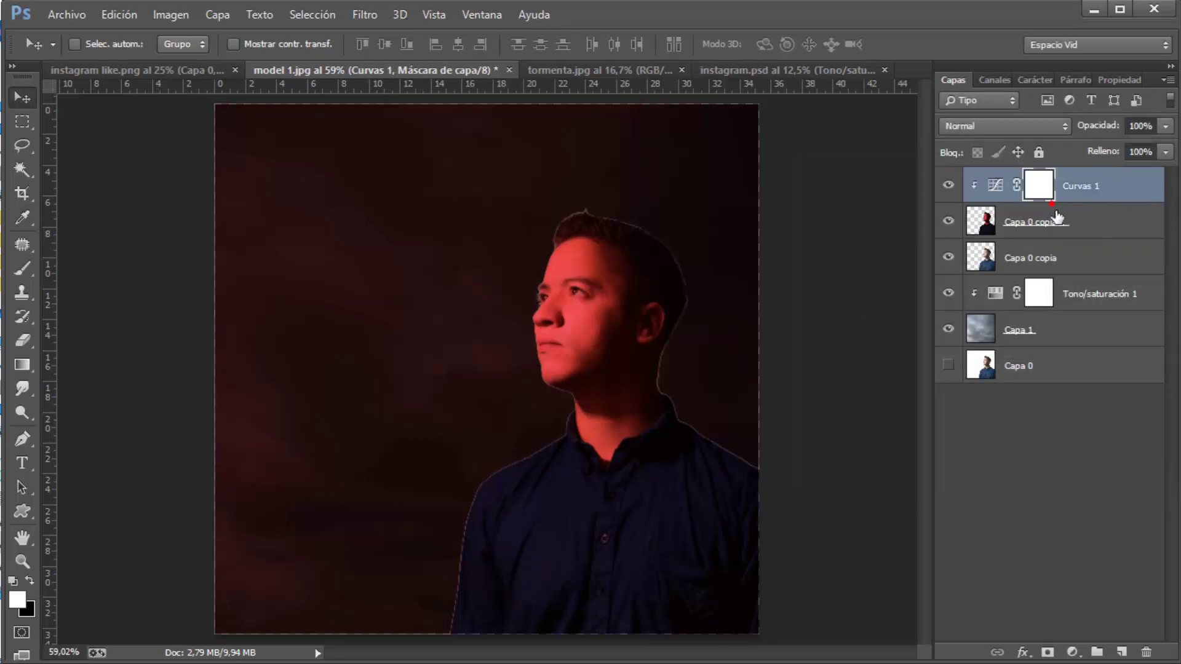
double_click(995, 186)
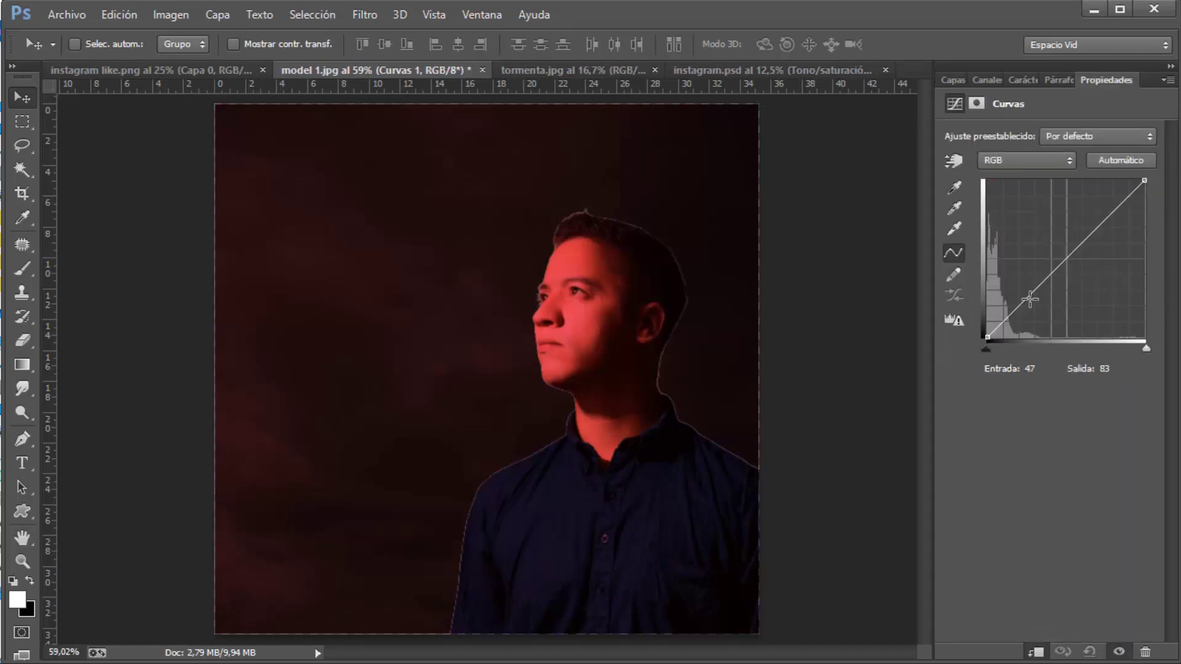
Add two curve points and pull both down to darken the portrait, then reselect Capa 0 copia 2
drag(1046, 288, 1054, 296)
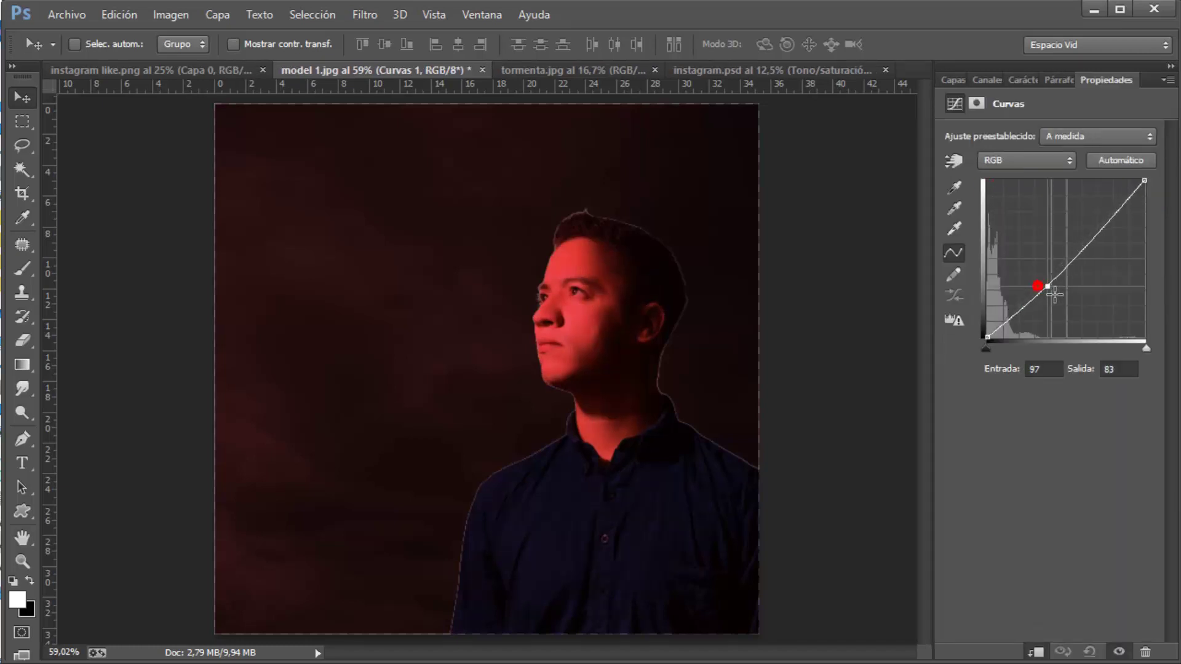
mouse_move(1096, 233)
mouse_down()
mouse_move(1111, 249)
mouse_move(1094, 240)
mouse_move(1102, 256)
mouse_up()
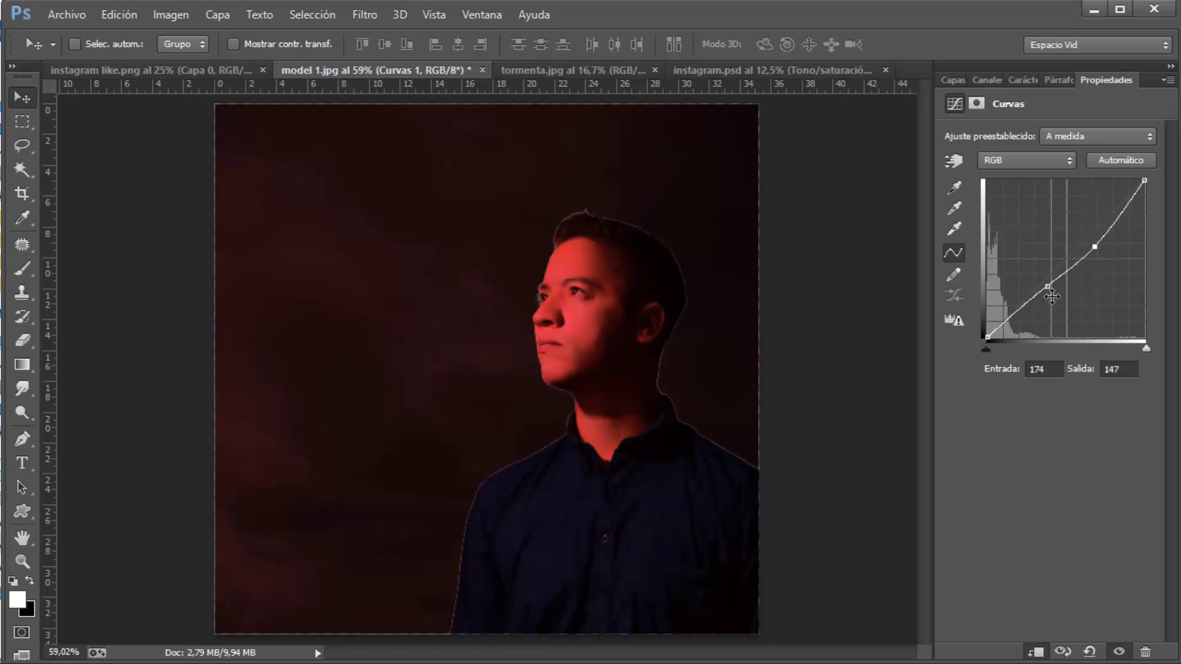
mouse_move(1050, 289)
mouse_down()
mouse_move(1043, 304)
mouse_move(1032, 295)
mouse_up()
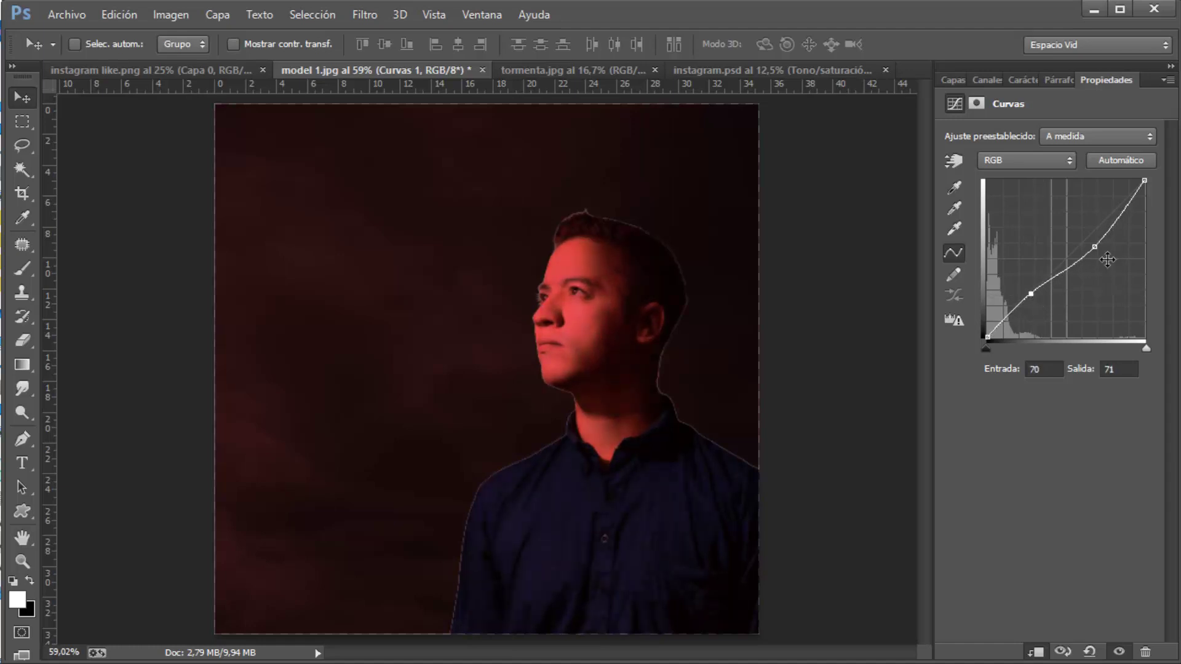
mouse_move(1104, 255)
mouse_down()
mouse_move(1118, 254)
mouse_move(1101, 252)
mouse_up()
click(953, 80)
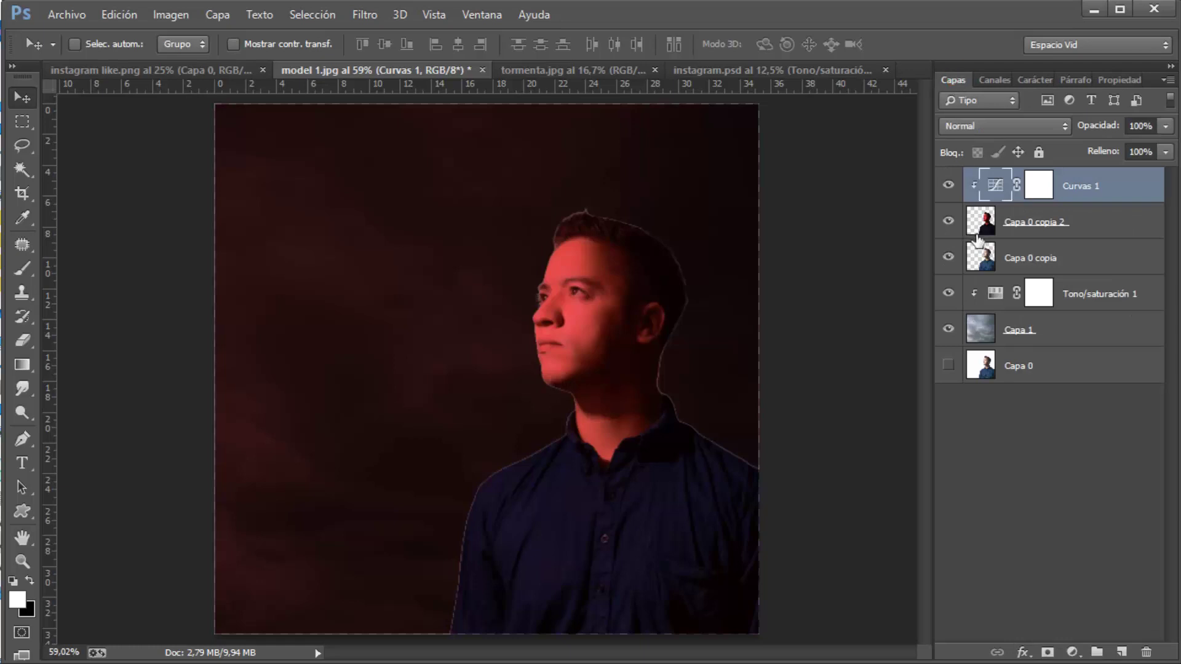
click(1080, 220)
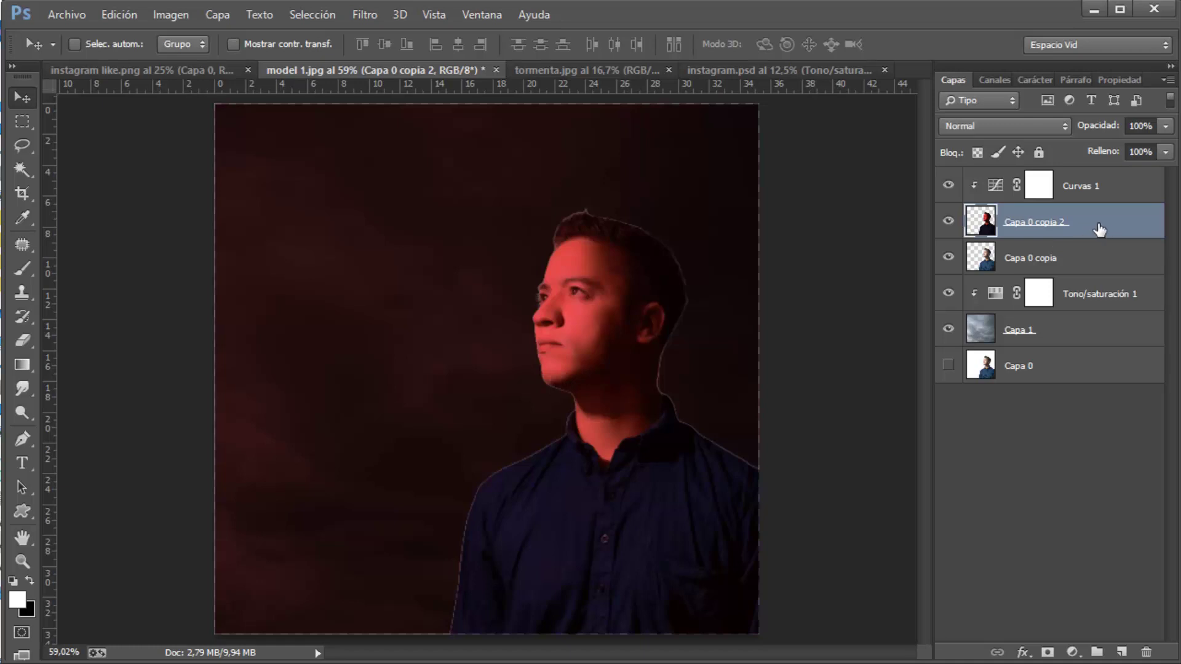
Add a Corrección selectiva layer and raise the Negro amount for Neutros and Negros
click(1073, 650)
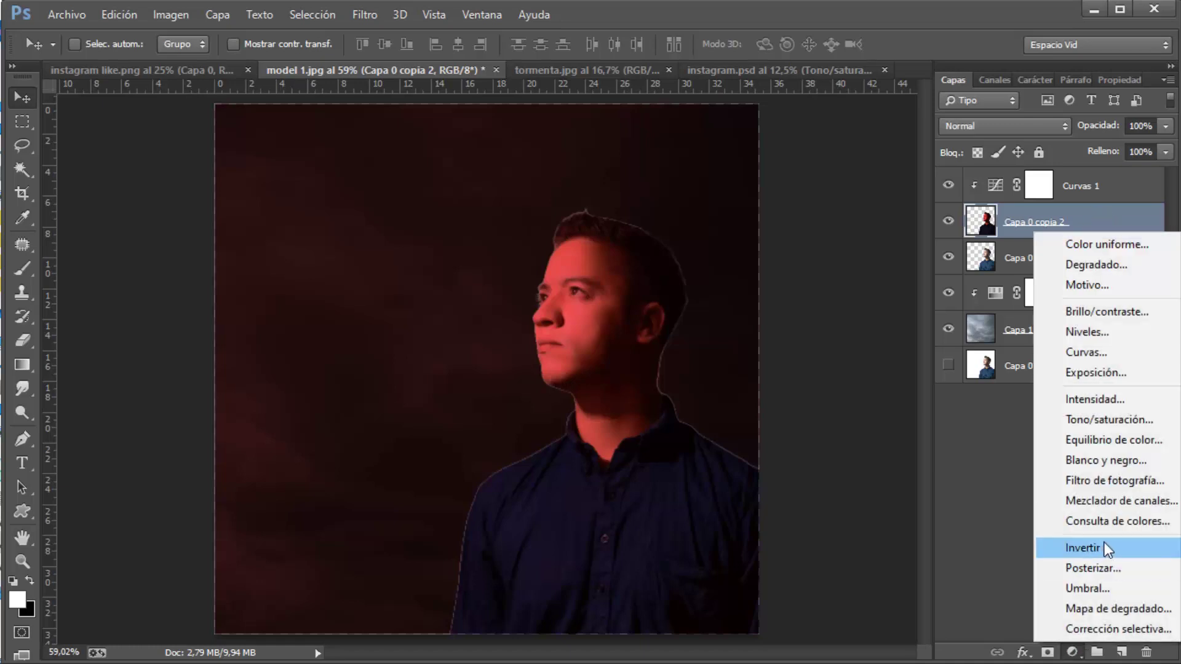
click(1125, 629)
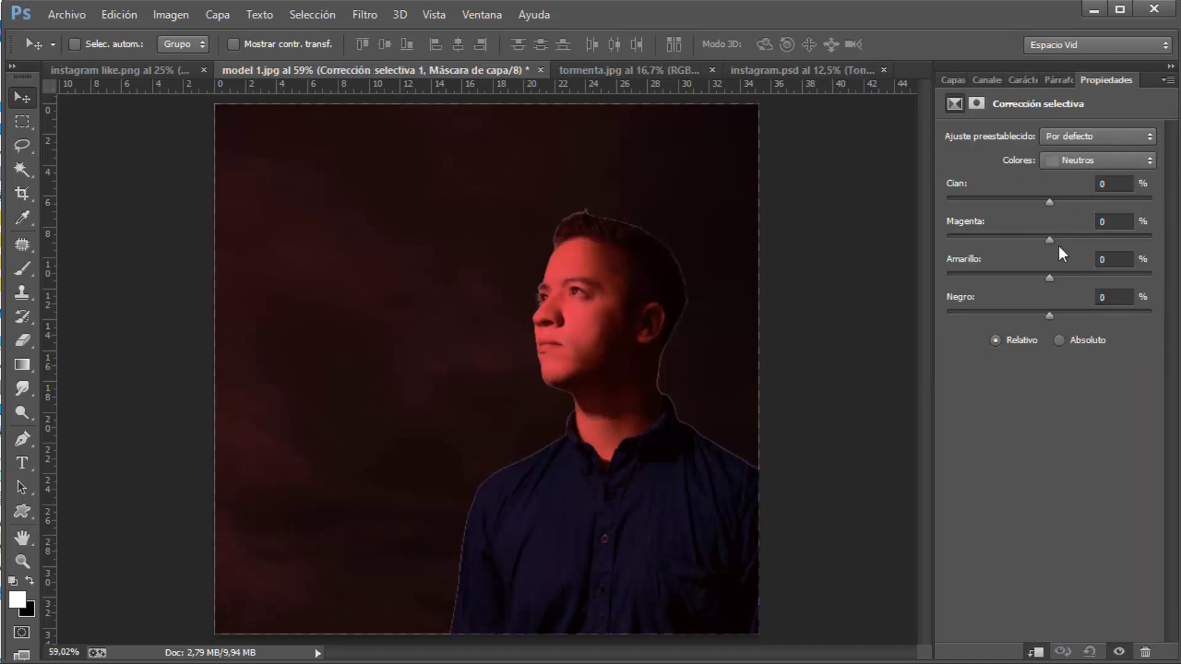
drag(1048, 314, 1059, 280)
click(1073, 161)
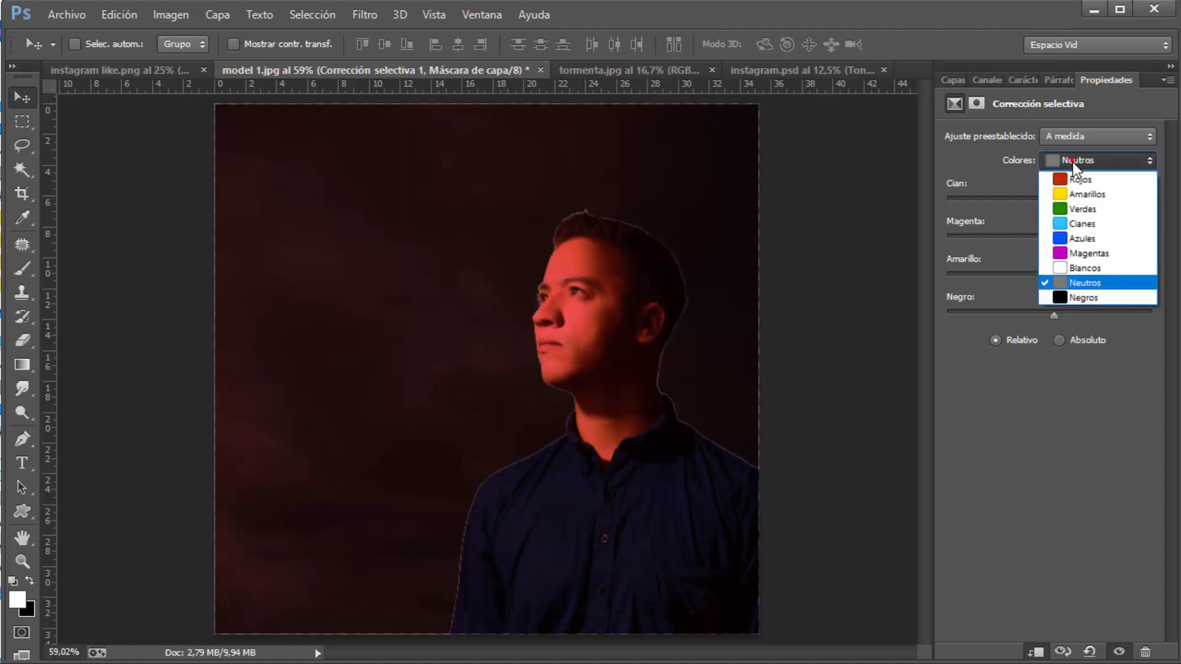
click(1076, 298)
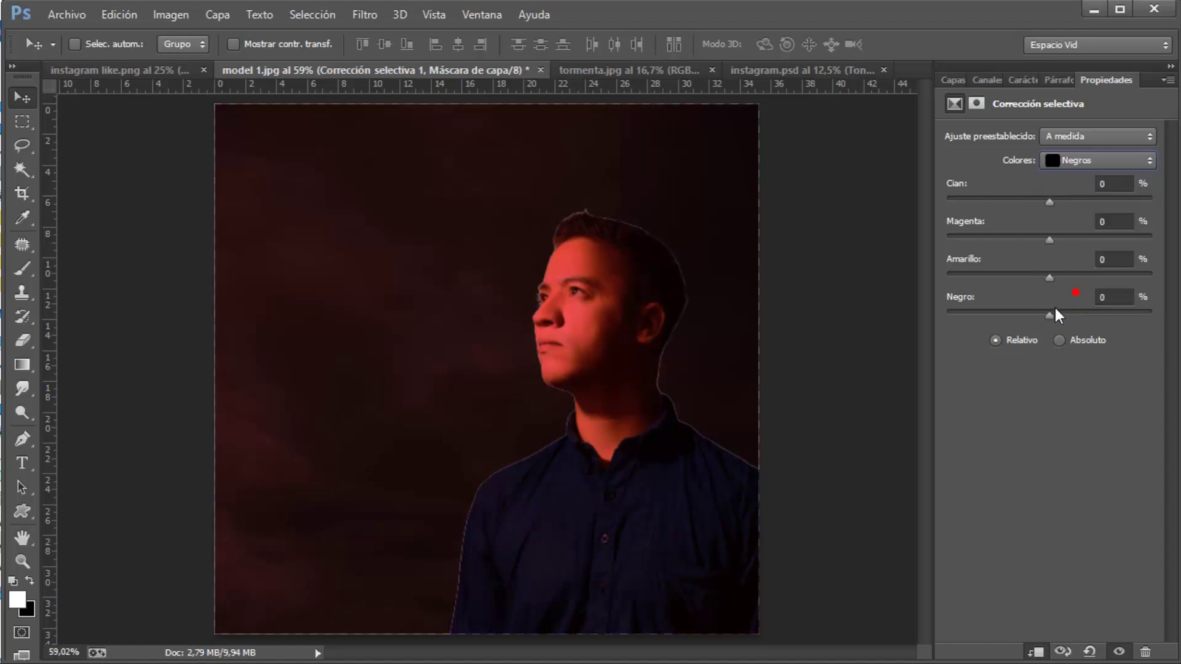
drag(1049, 313, 1053, 272)
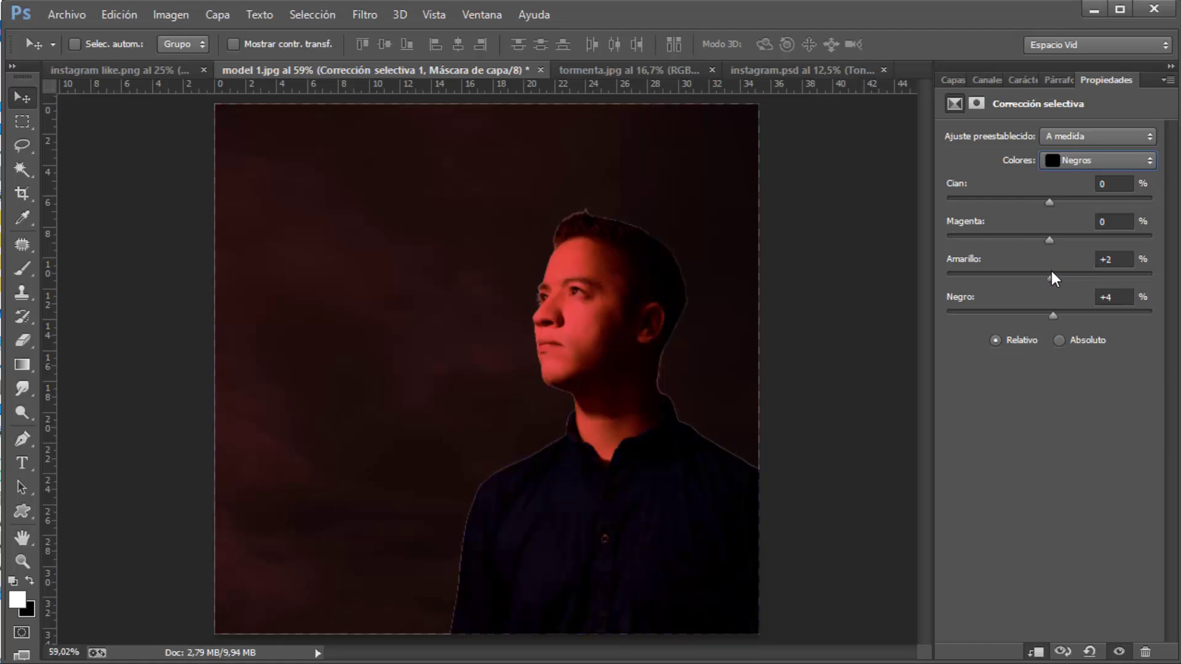
drag(1048, 240, 1046, 241)
Switch the colour range to Blancos and lower its Amarillo slider
click(1076, 163)
click(1076, 267)
mouse_move(1049, 278)
mouse_down()
mouse_move(1068, 274)
mouse_move(1028, 279)
mouse_move(1058, 282)
mouse_move(1047, 315)
mouse_move(1034, 313)
mouse_move(1067, 313)
mouse_up()
Lower Magenta in Blancos, select Capa 0 copia 2, and hide Capa 0 copia
mouse_move(1046, 241)
mouse_down()
mouse_move(1020, 238)
mouse_move(1064, 241)
mouse_move(1050, 239)
mouse_up()
click(953, 79)
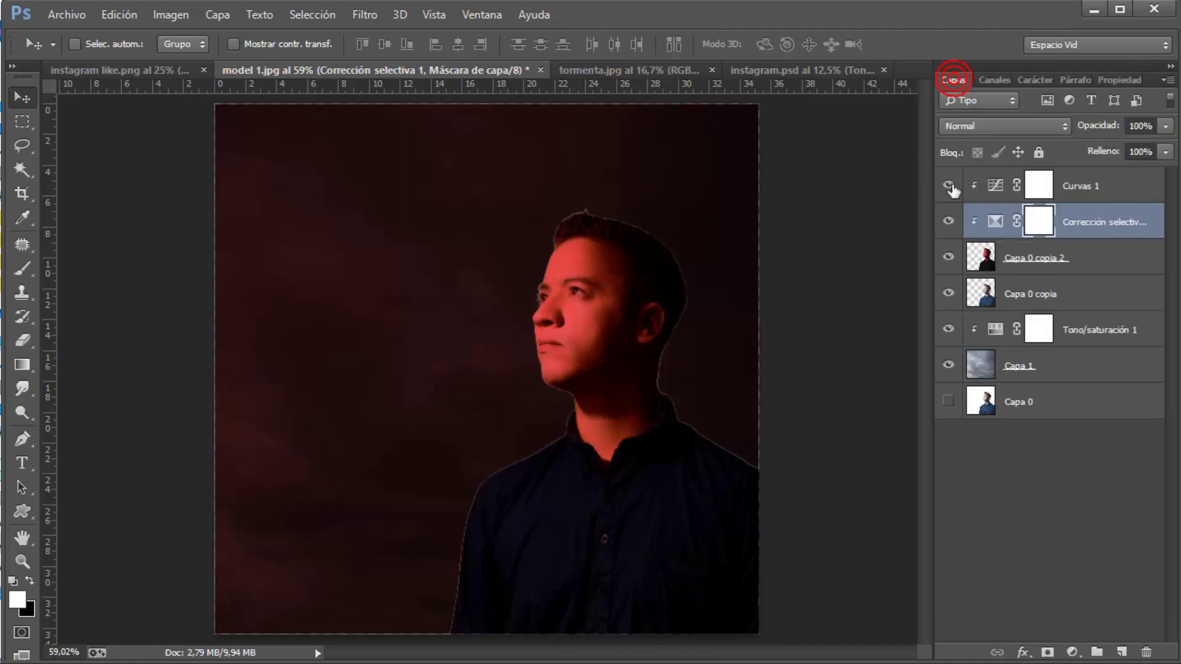
click(1022, 261)
click(955, 293)
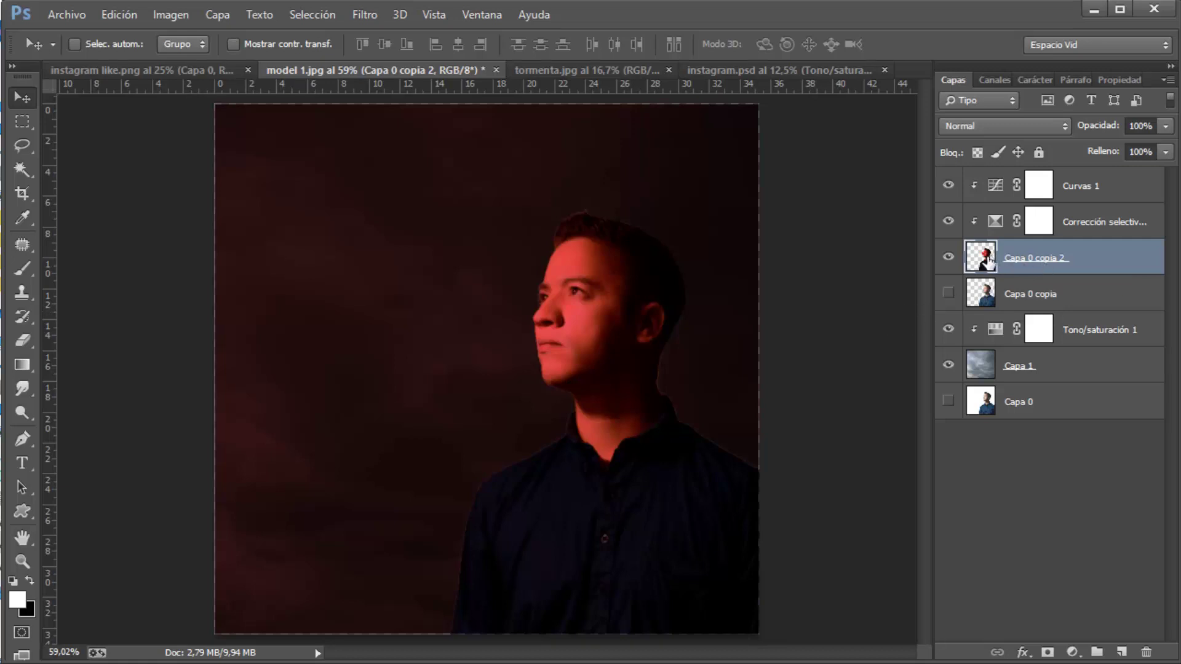
Zoom in and erase the red fringe along the neck and shoulder edge with the Eraser
key(e)
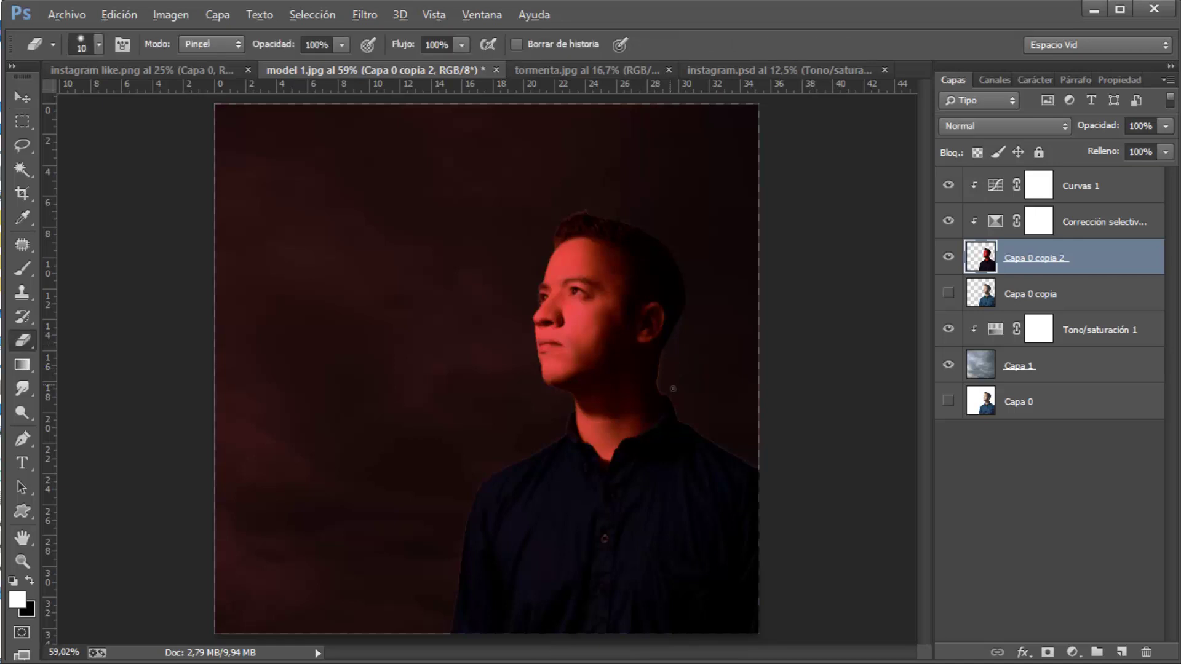
scroll(672, 389, up, 1)
scroll(672, 390, up, 2)
scroll(677, 393, up, 2)
scroll(683, 398, up, 1)
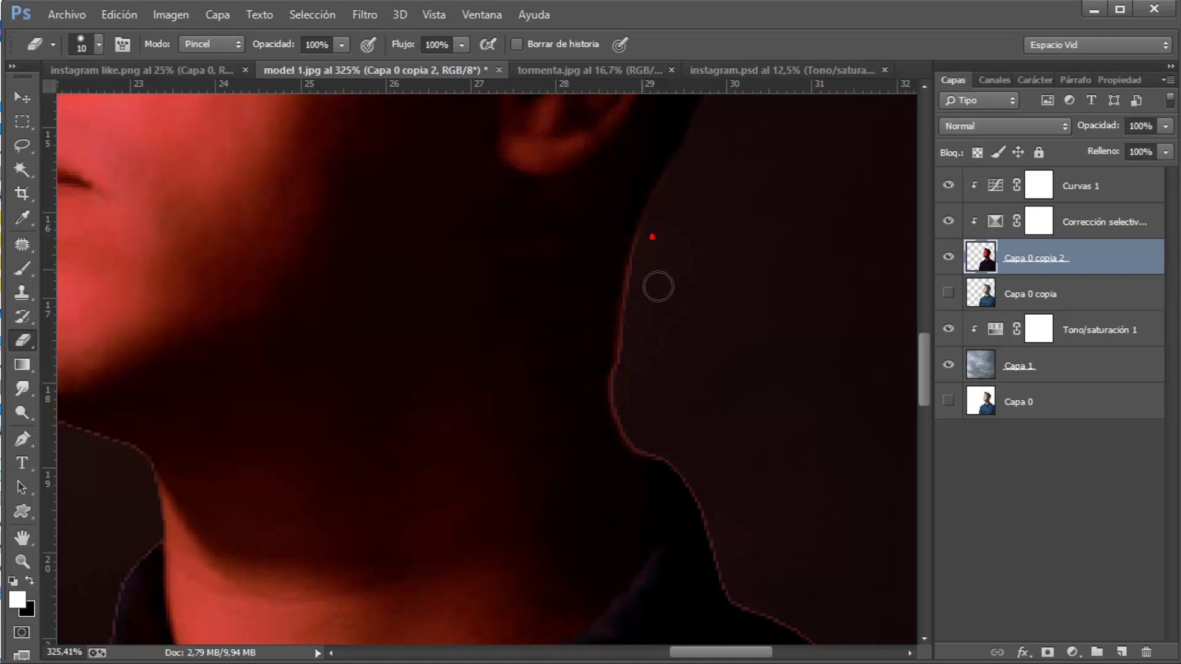
drag(653, 314, 651, 453)
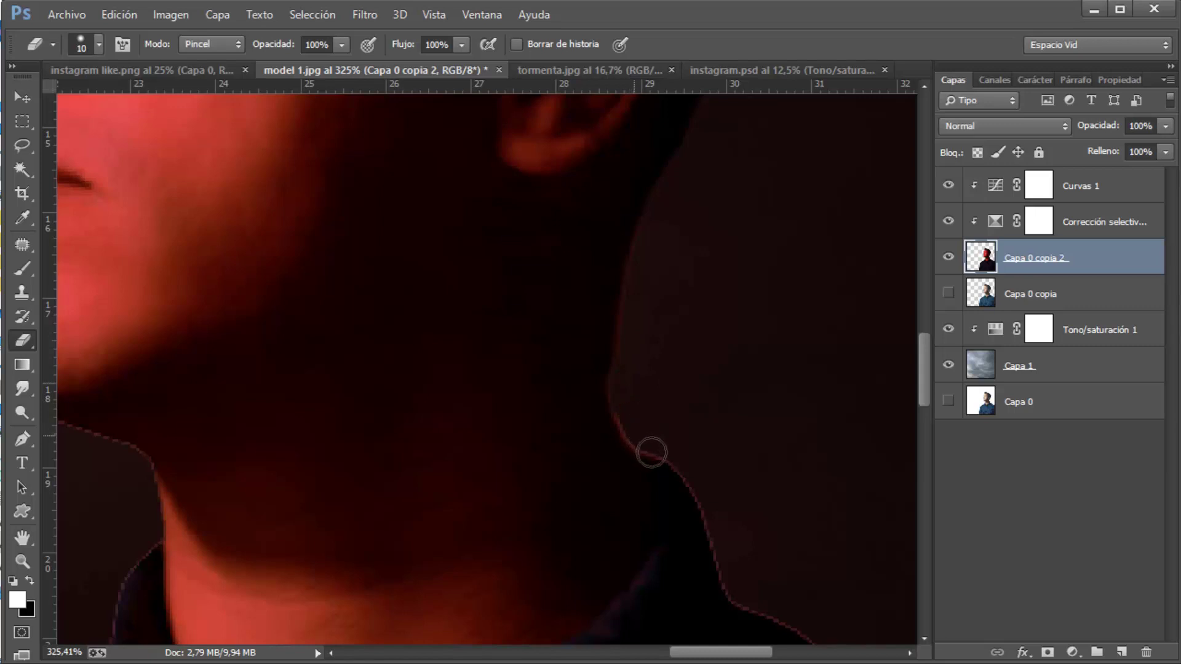
drag(709, 407, 593, 213)
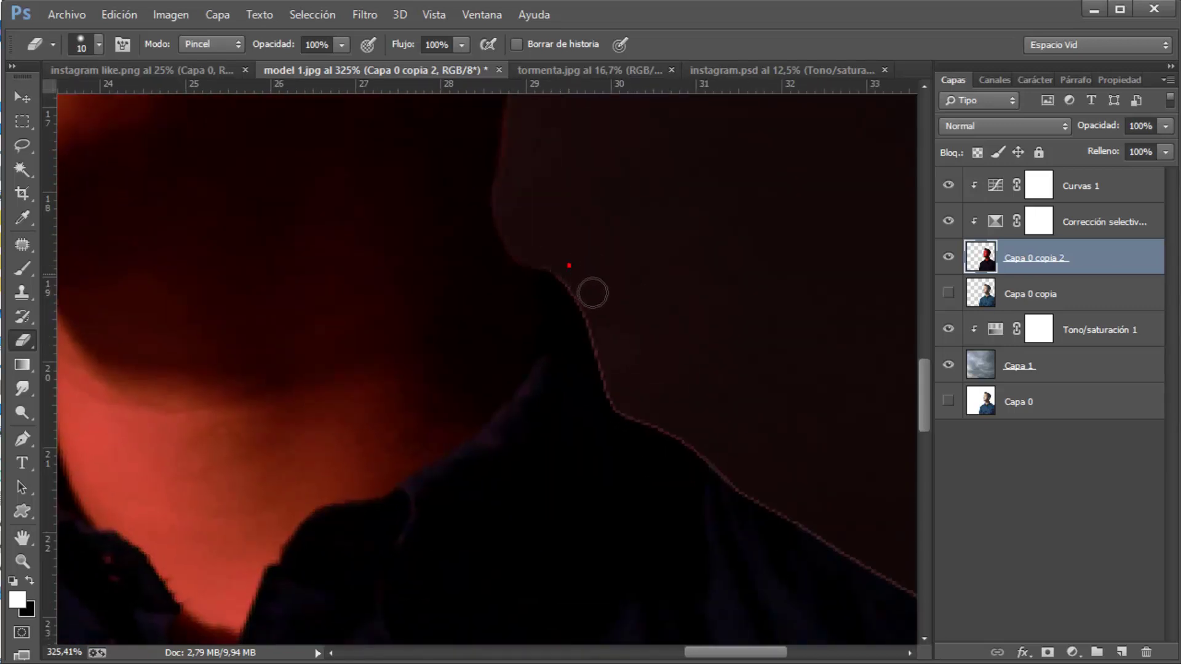
drag(593, 293, 636, 406)
mouse_move(733, 435)
mouse_down()
mouse_move(575, 289)
mouse_move(574, 317)
mouse_move(676, 394)
mouse_up()
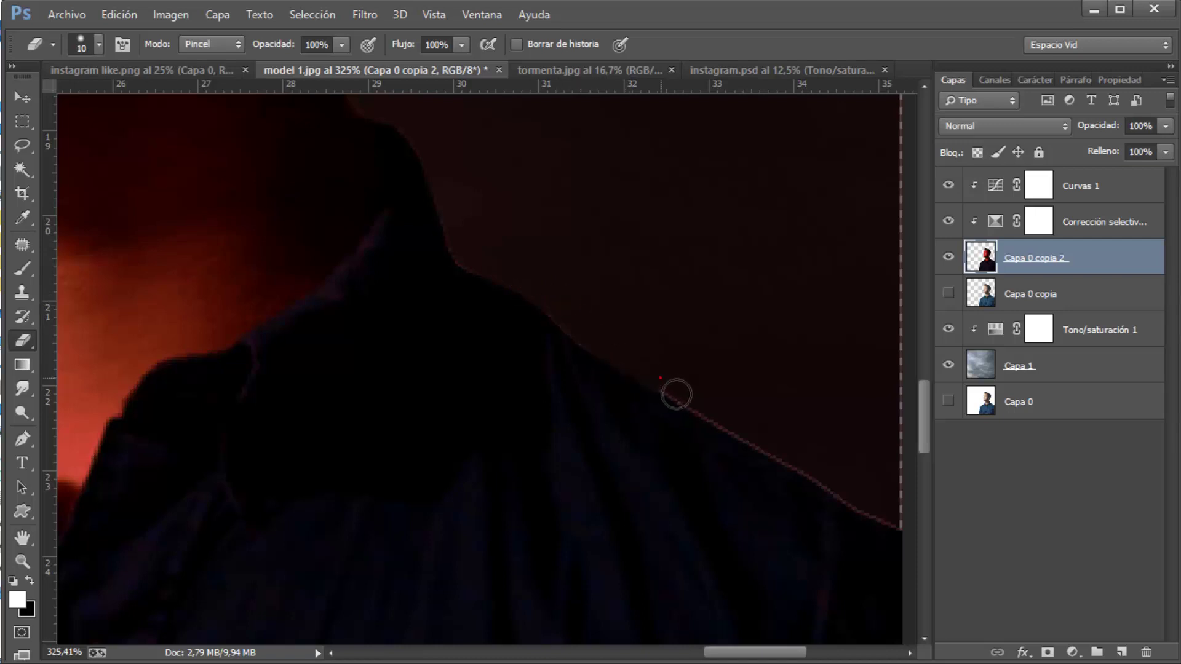
shift+click(796, 464)
drag(814, 400, 534, 222)
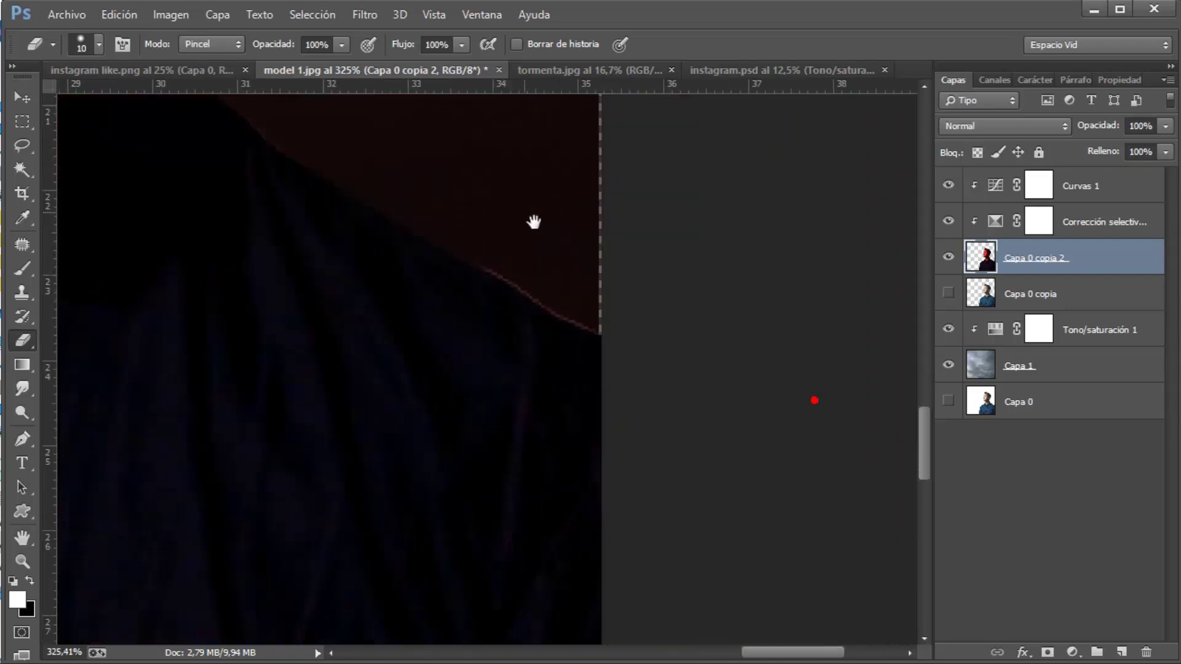
drag(562, 298, 618, 336)
Zoom back out to view the whole portrait against the red clouds
scroll(495, 274, down, 2)
scroll(493, 272, down, 2)
scroll(431, 246, down, 2)
drag(416, 219, 643, 394)
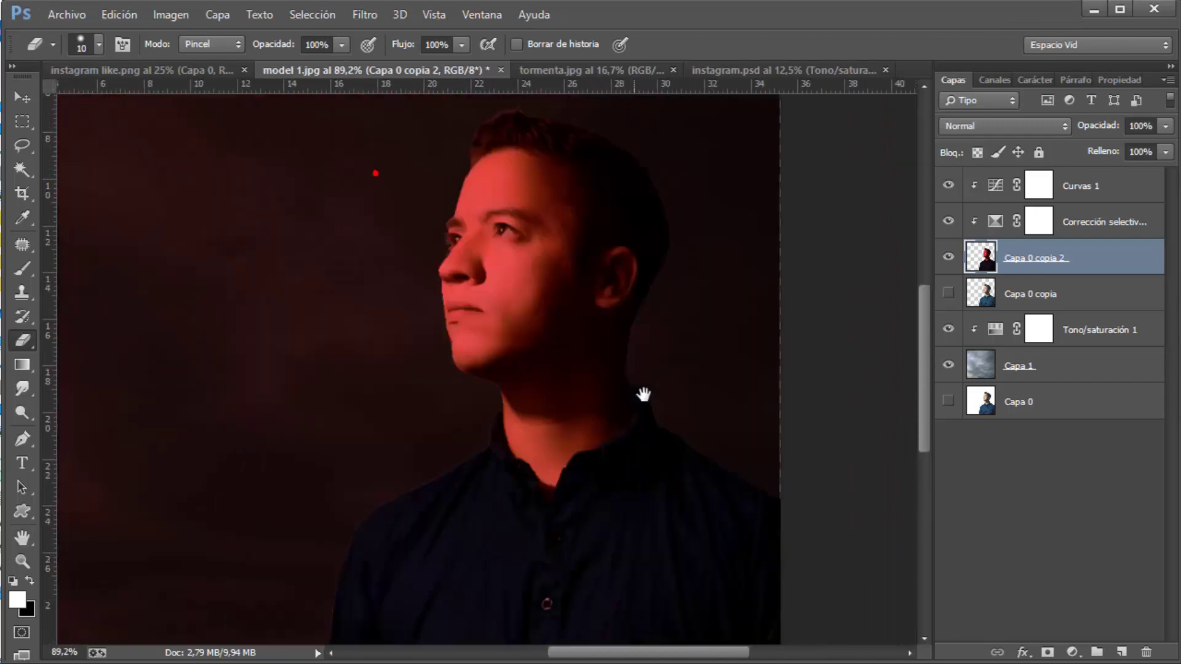
scroll(640, 329, down, 1)
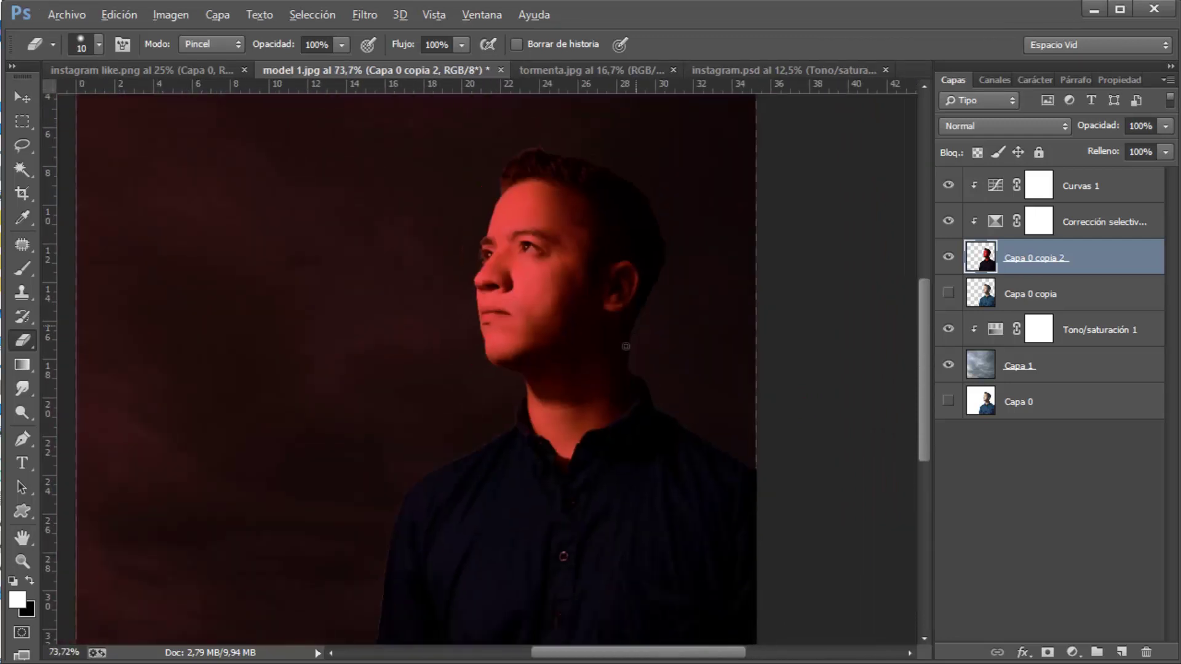
scroll(570, 287, down, 1)
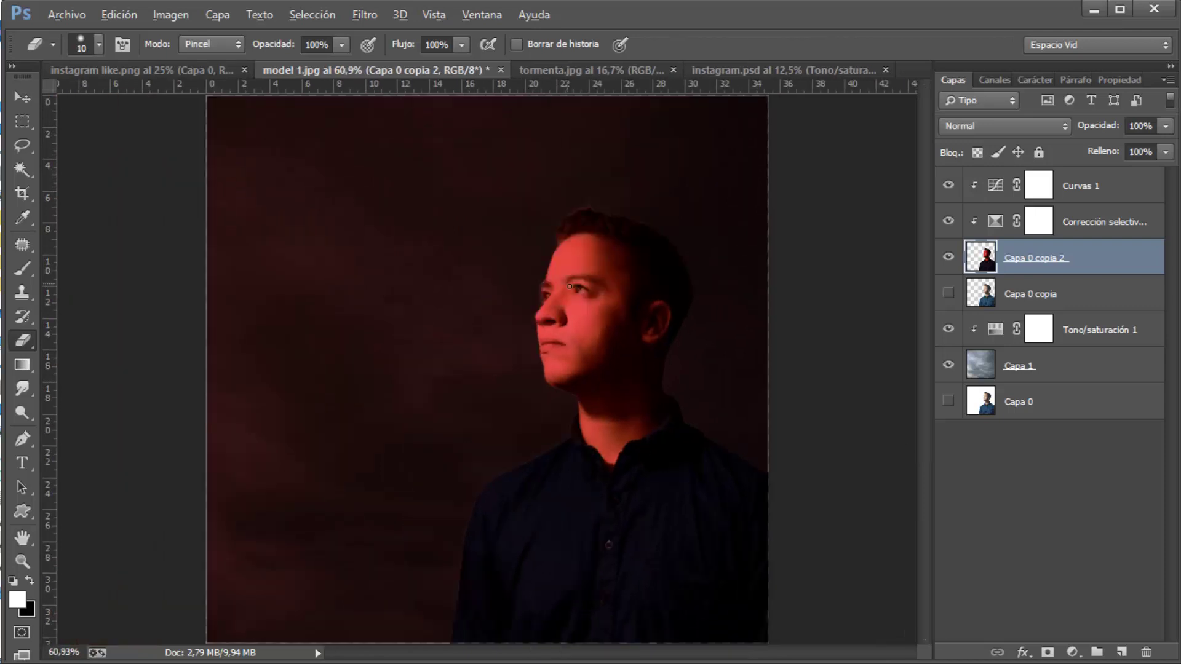
scroll(596, 225, down, 1)
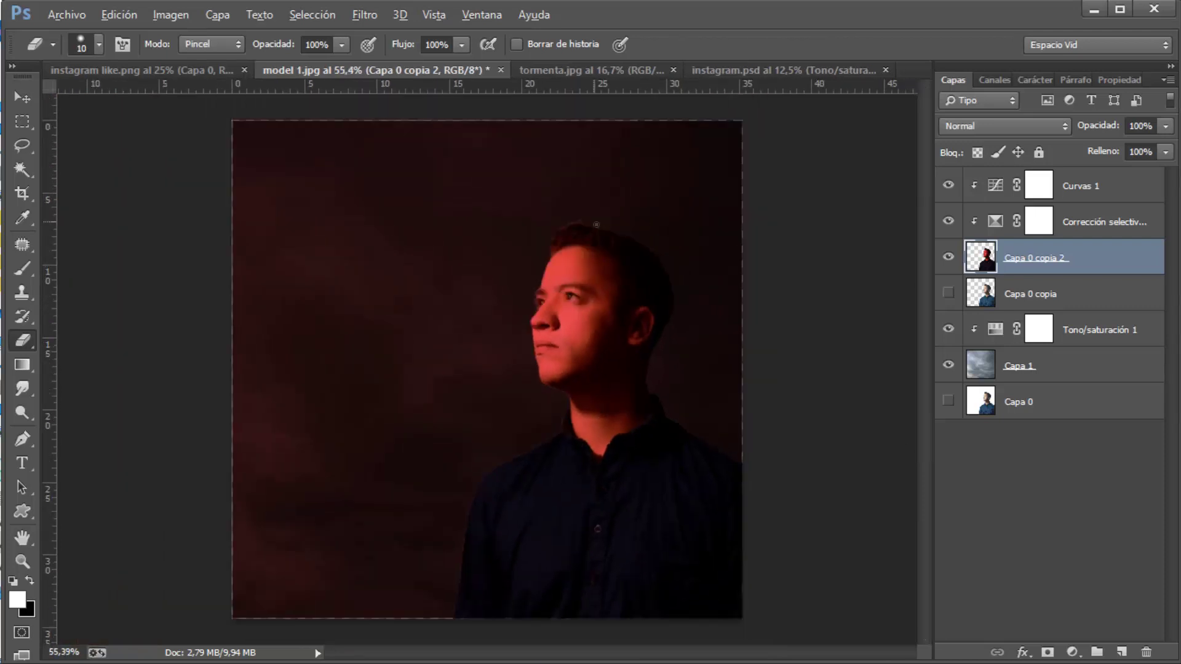
scroll(564, 257, up, 1)
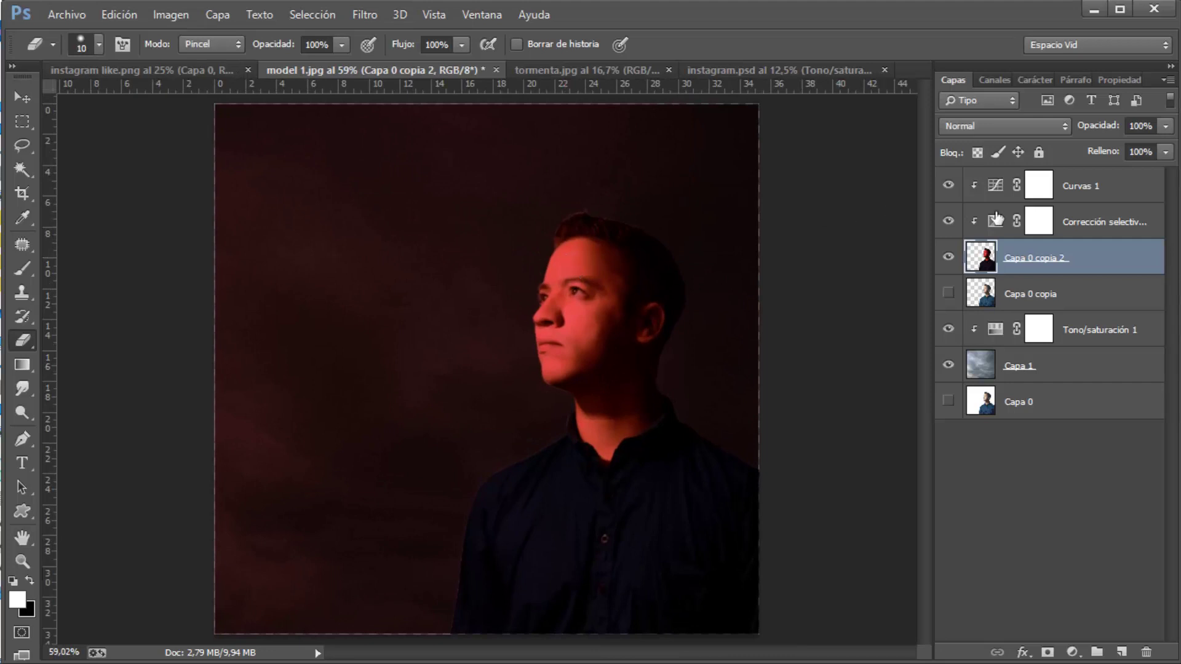
Add a new empty layer above Curvas 1 and set up a white brush at 6 px
click(1084, 190)
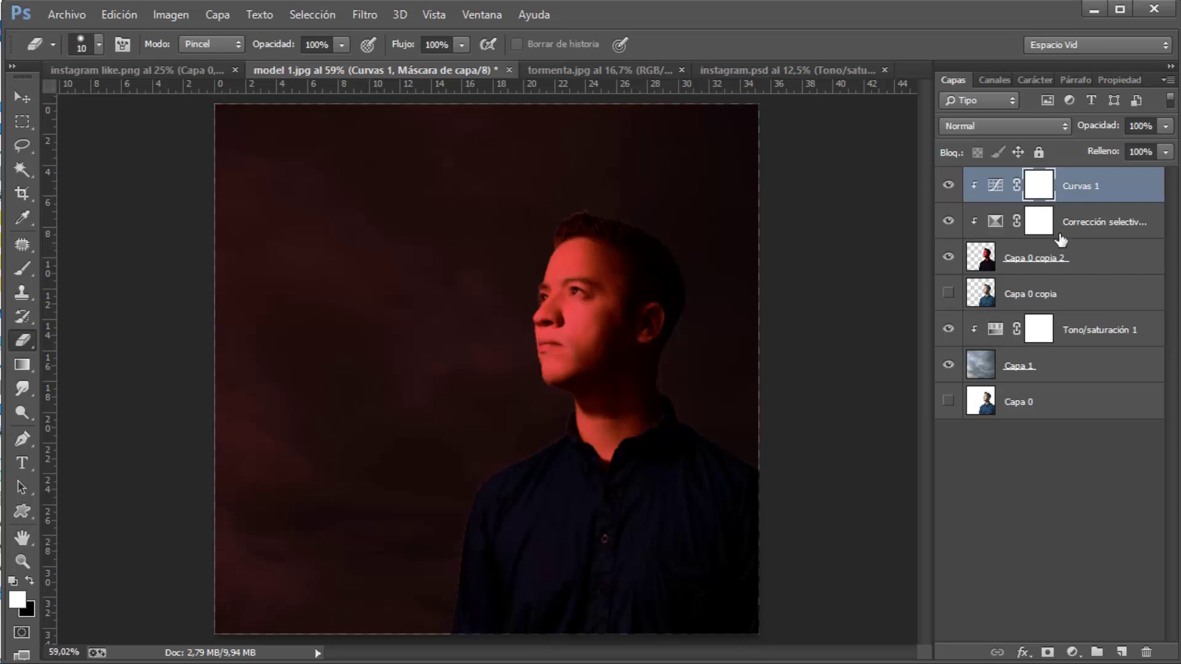
click(1125, 651)
click(23, 275)
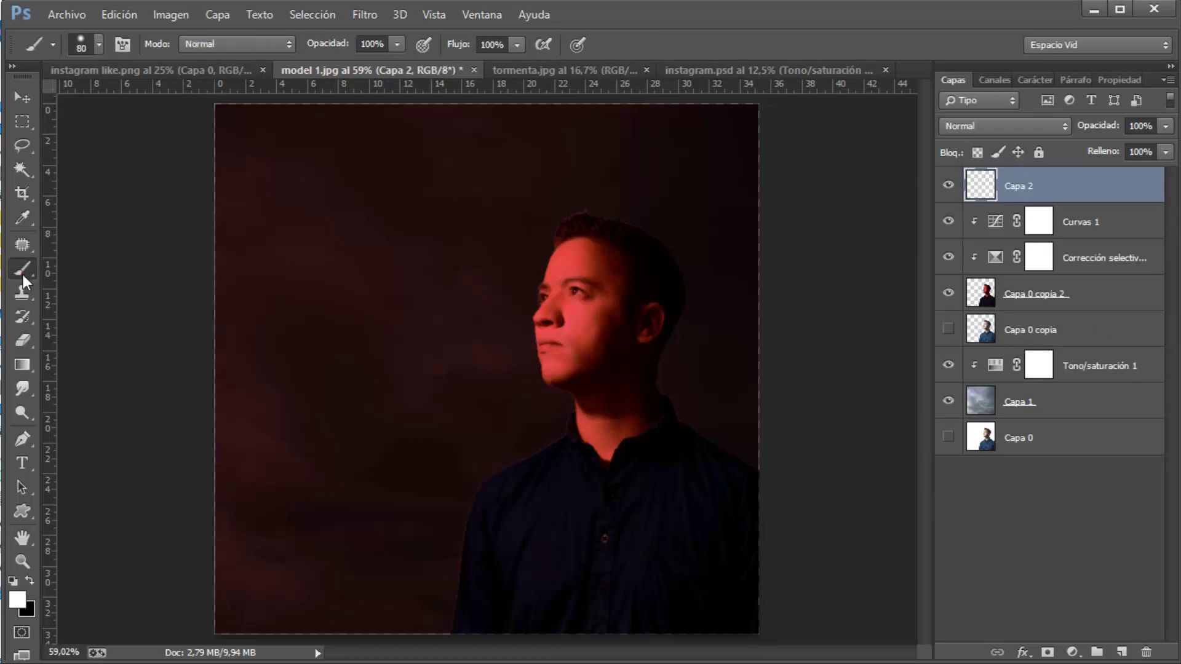
alt+right_click(567, 264)
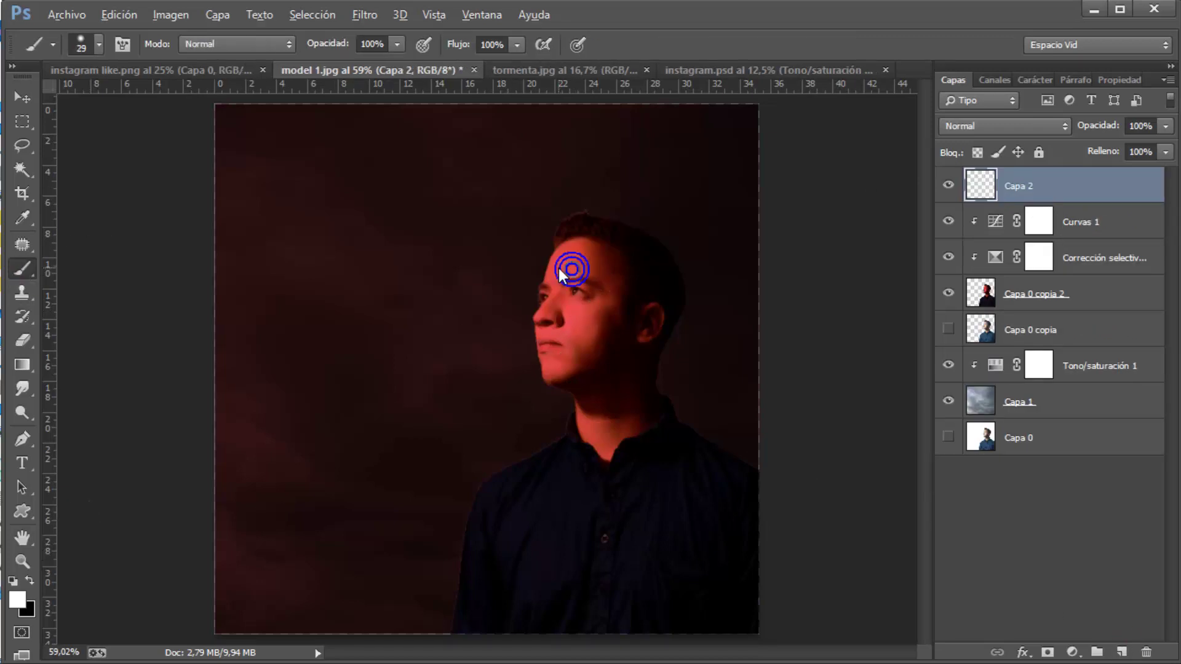
alt+scroll(560, 272, up, 1)
alt+scroll(569, 289, up, 2)
alt+scroll(577, 310, up, 2)
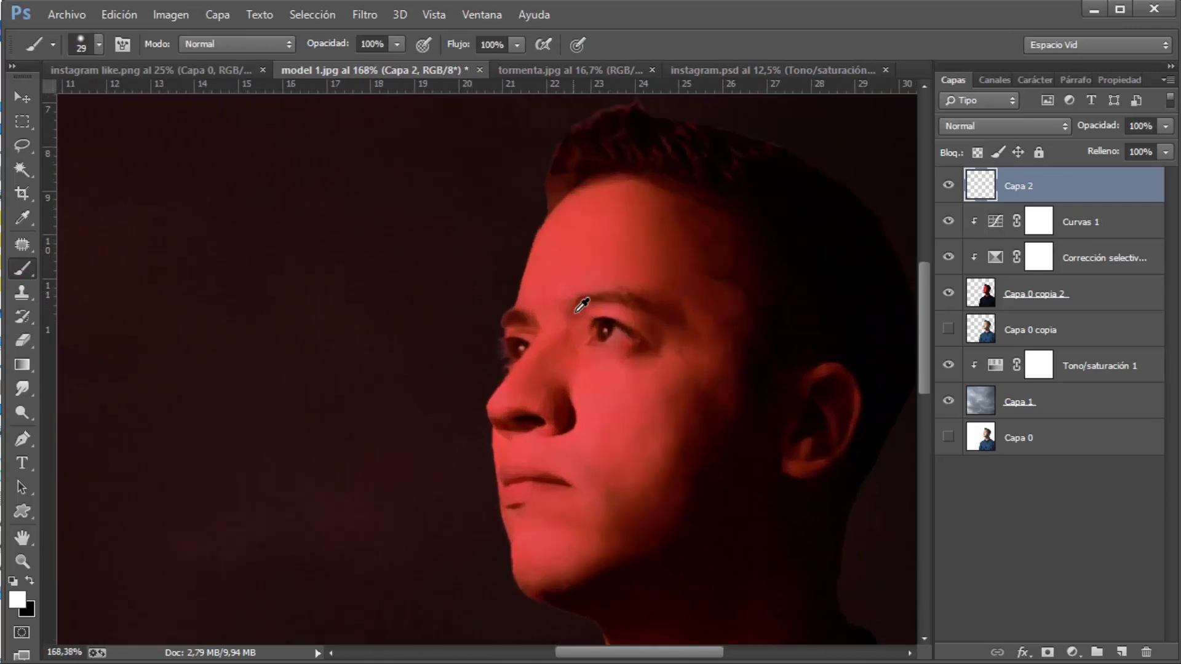
scroll(572, 301, up, 2)
alt+right_click(553, 240)
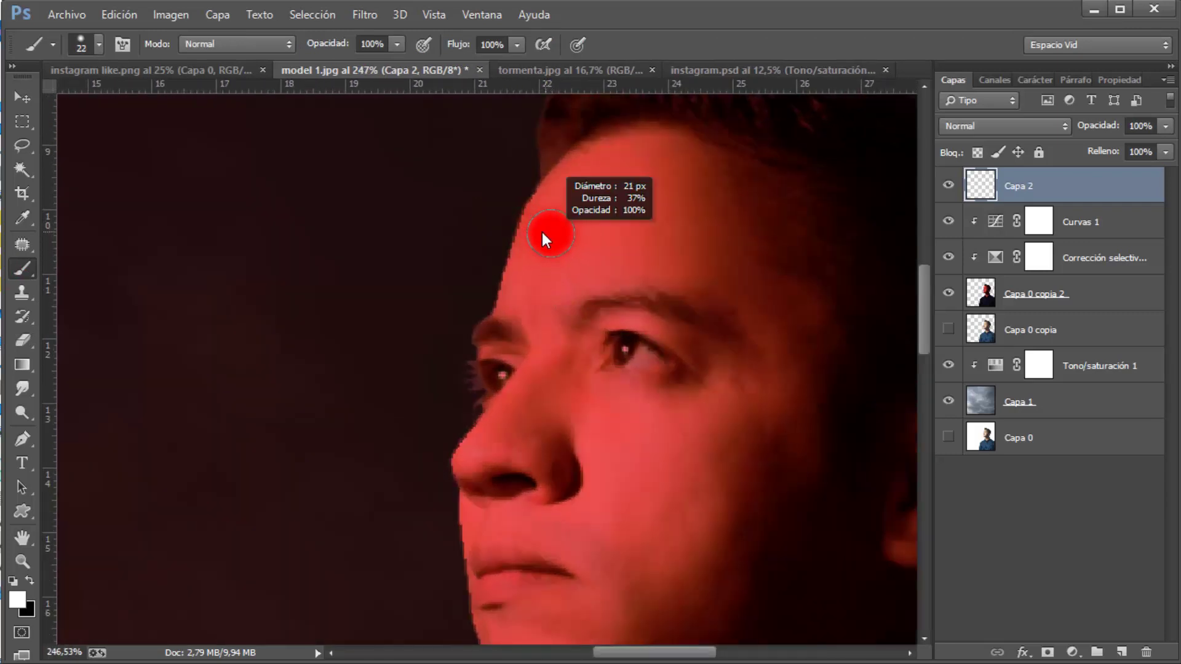
alt+right_click(541, 231)
alt+scroll(533, 384, up, 1)
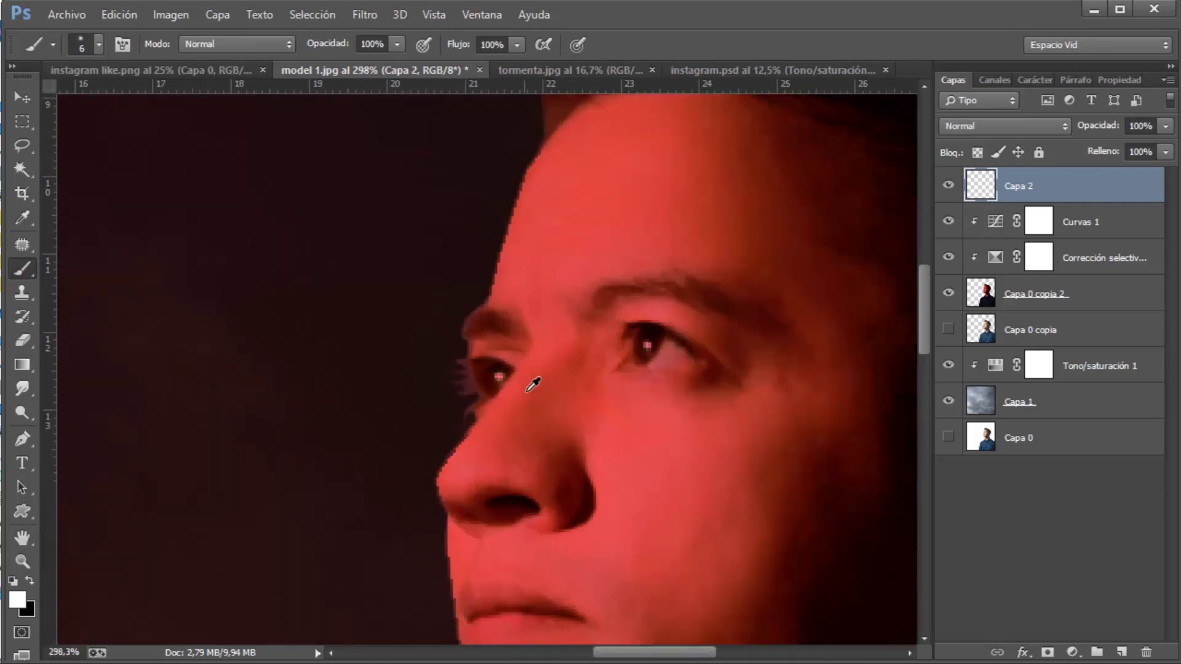
alt+scroll(528, 389, up, 1)
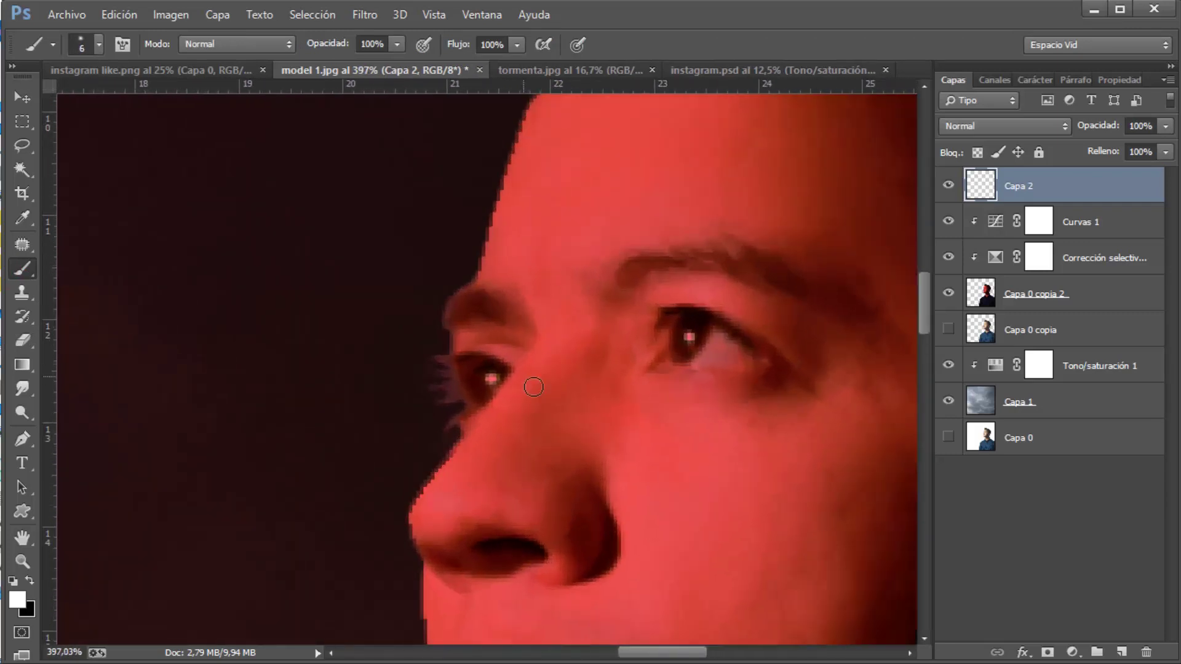
Paint a straight white line down the nose and a curved 12 px streak on the forehead
click(540, 357)
shift+click(426, 498)
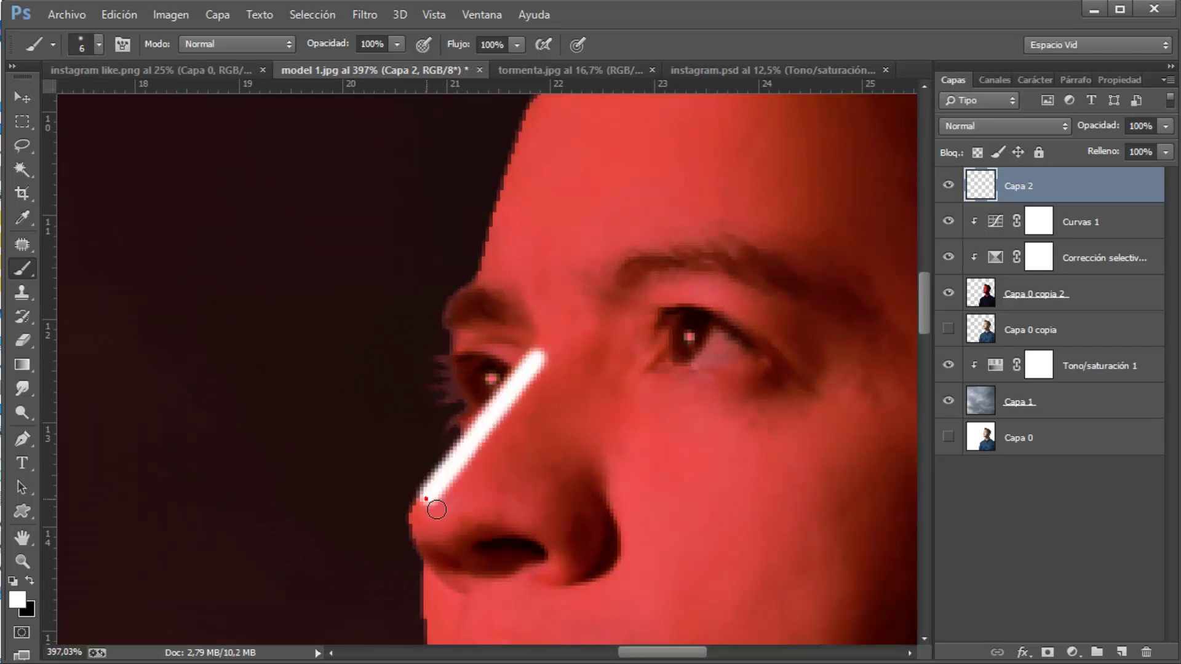
alt+right_click(524, 502)
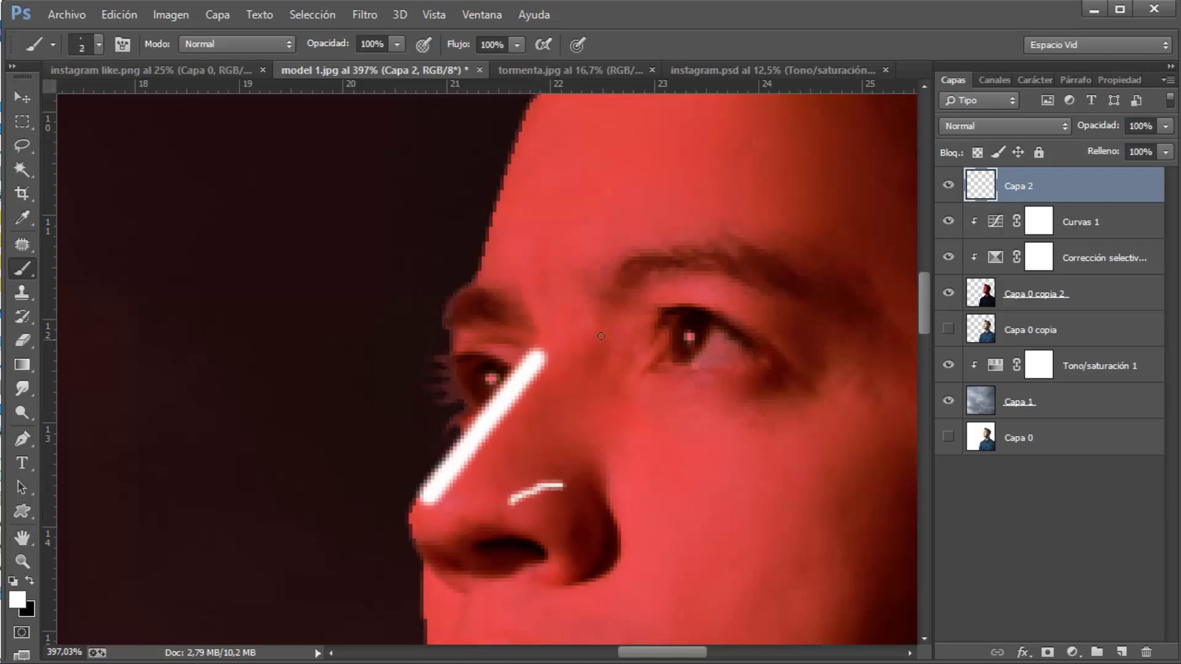
drag(601, 336, 527, 418)
alt+right_click(530, 263)
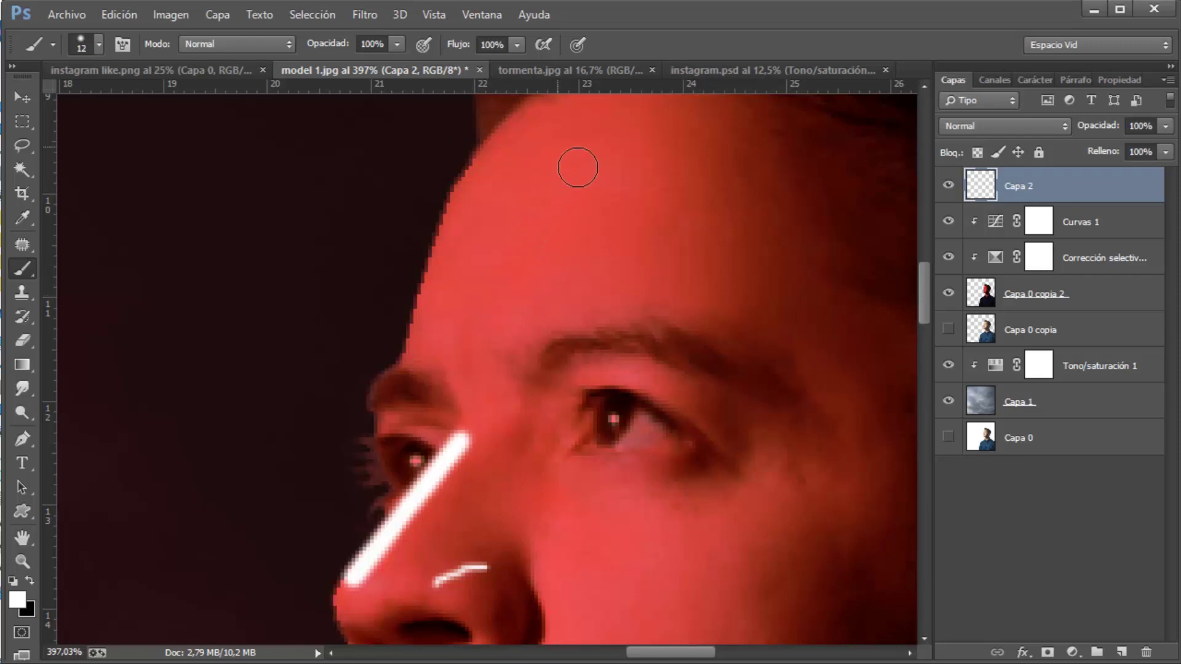
drag(561, 141, 484, 302)
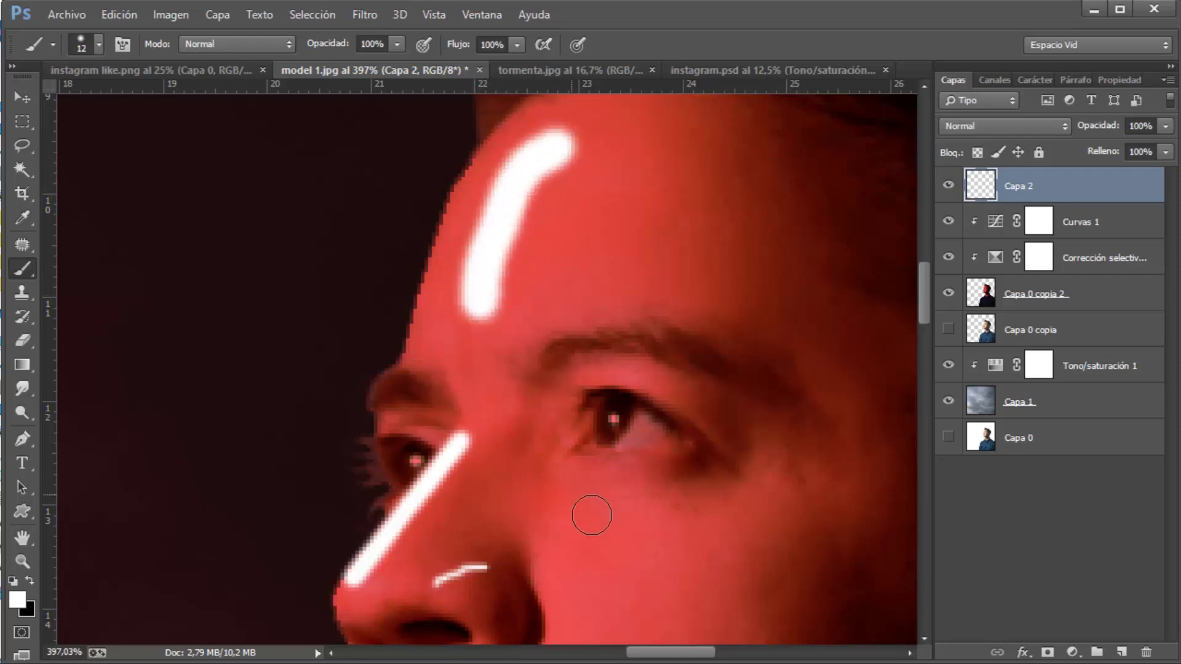
Paint white highlights on the cheek, a vertical stroke on the chin, and short strokes beside the nose
drag(591, 515, 567, 258)
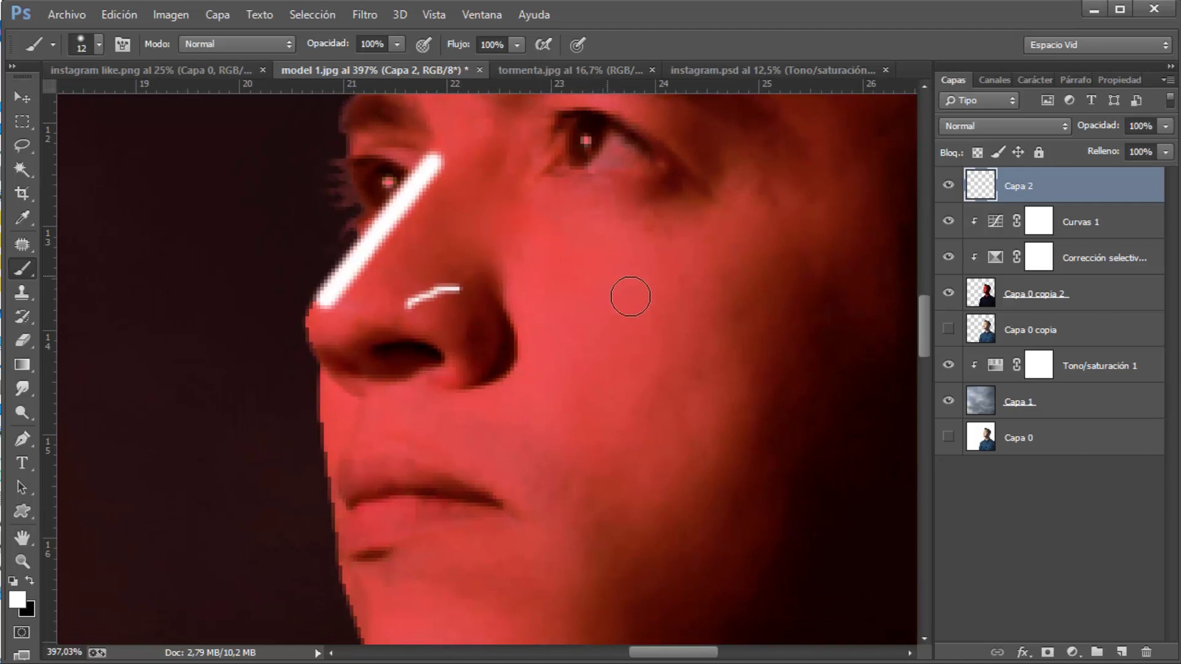
mouse_move(630, 297)
mouse_down()
mouse_move(566, 271)
mouse_move(640, 330)
mouse_move(604, 311)
mouse_move(646, 317)
mouse_move(595, 356)
mouse_move(658, 314)
mouse_up()
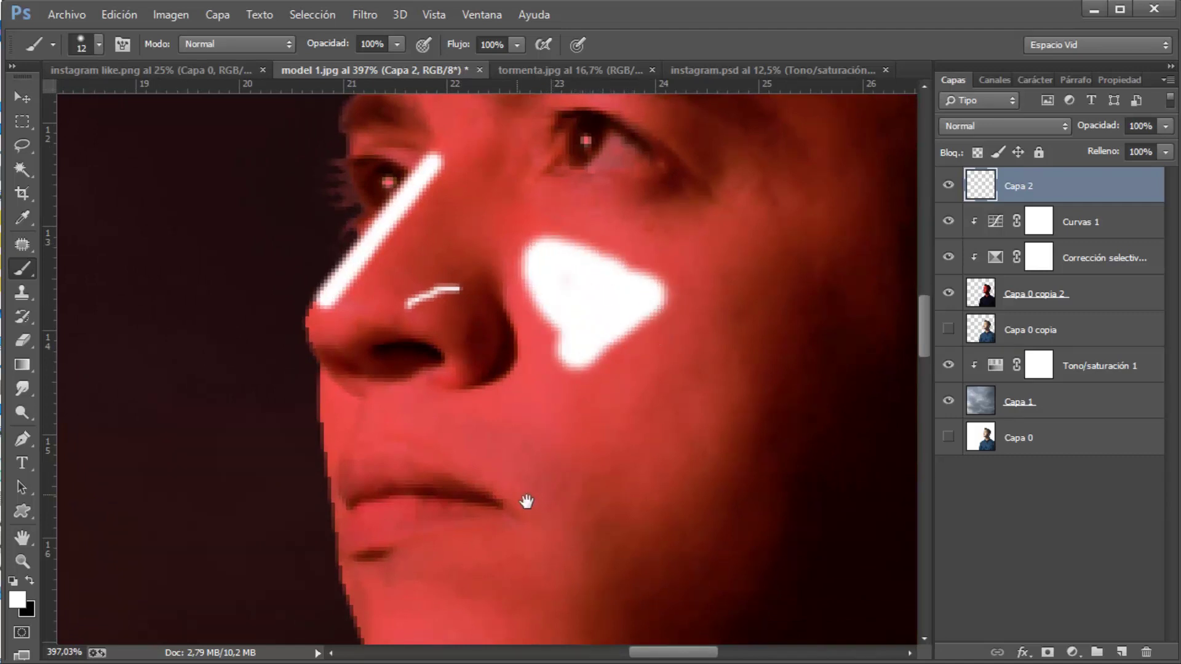
drag(526, 501, 605, 299)
click(465, 427)
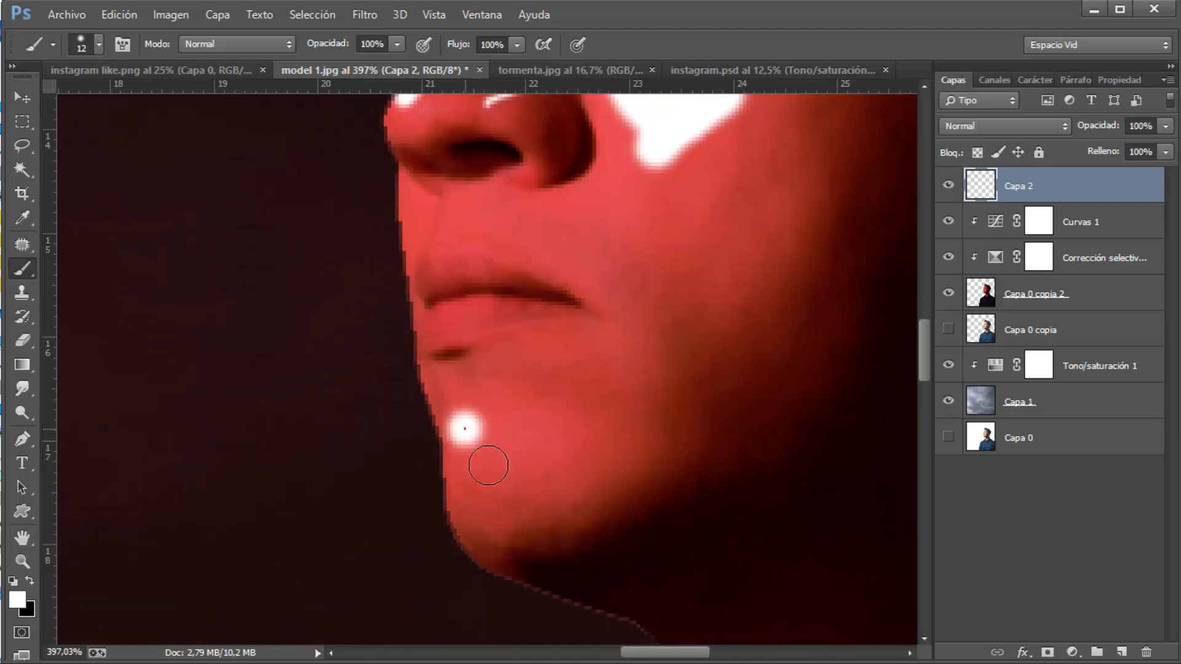
drag(464, 428, 480, 496)
drag(589, 229, 573, 386)
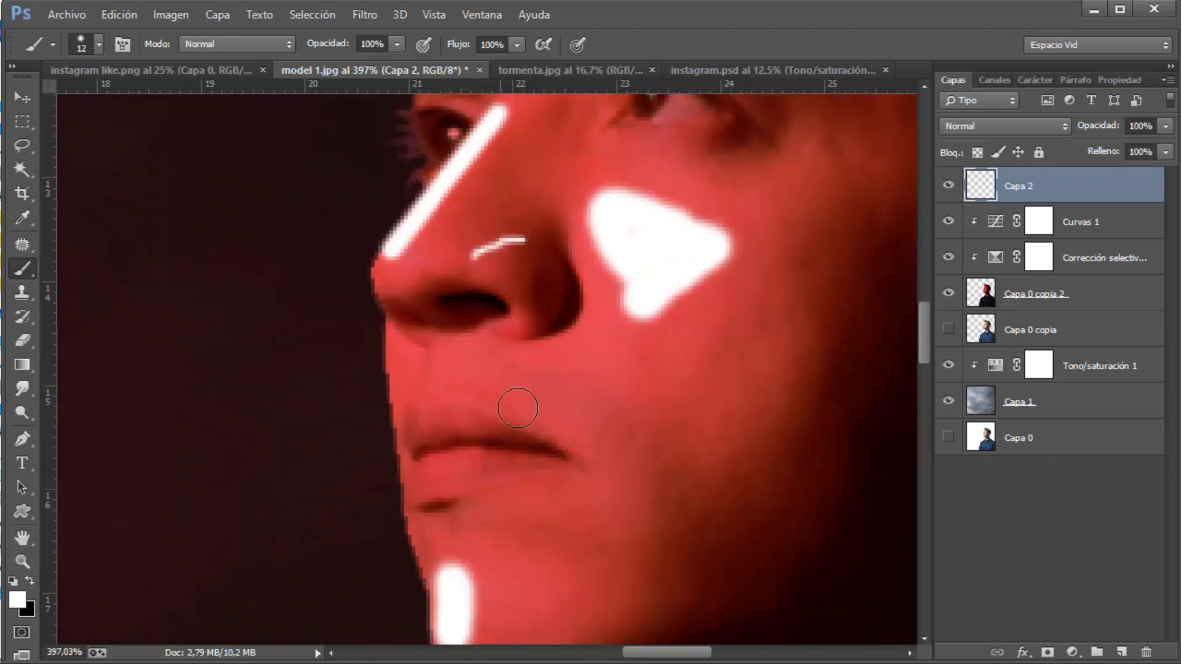
click(434, 356)
mouse_move(428, 357)
mouse_down()
mouse_move(429, 390)
mouse_move(453, 377)
mouse_up()
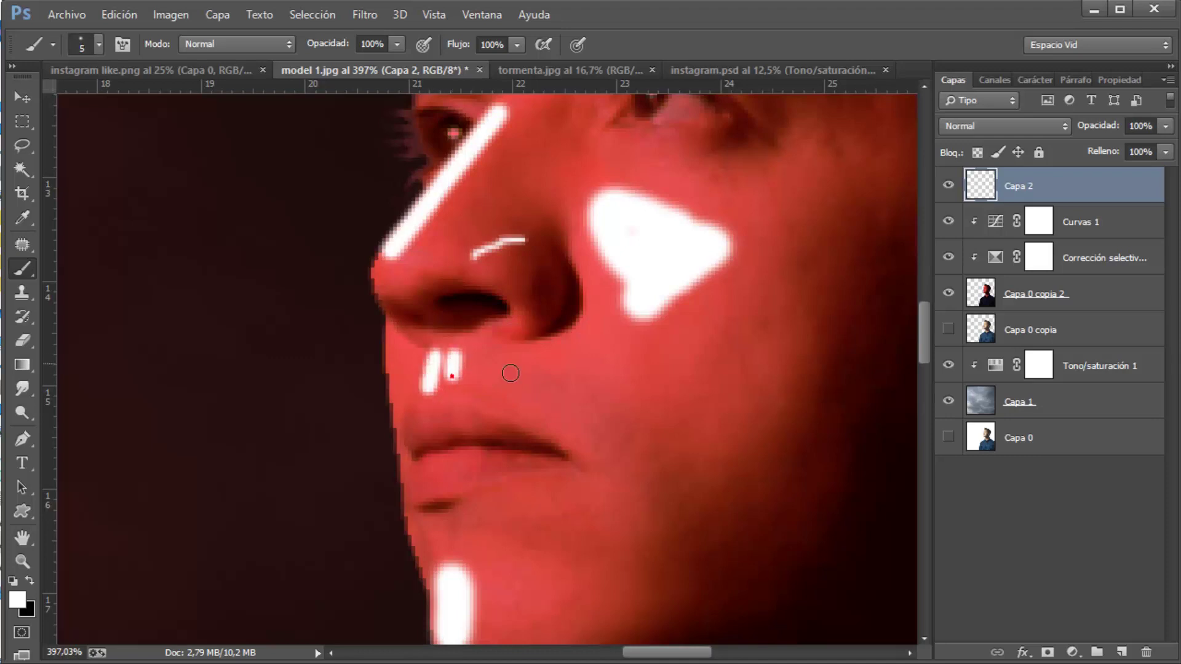
alt+scroll(541, 391, down, 5)
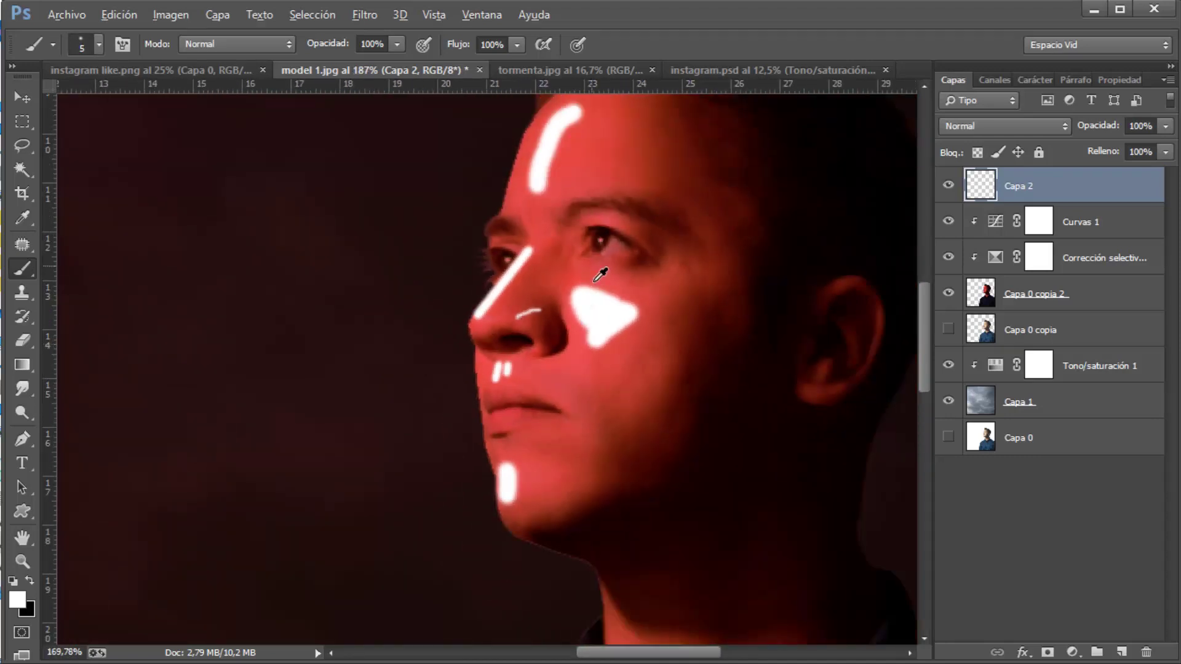
alt+scroll(600, 275, down, 1)
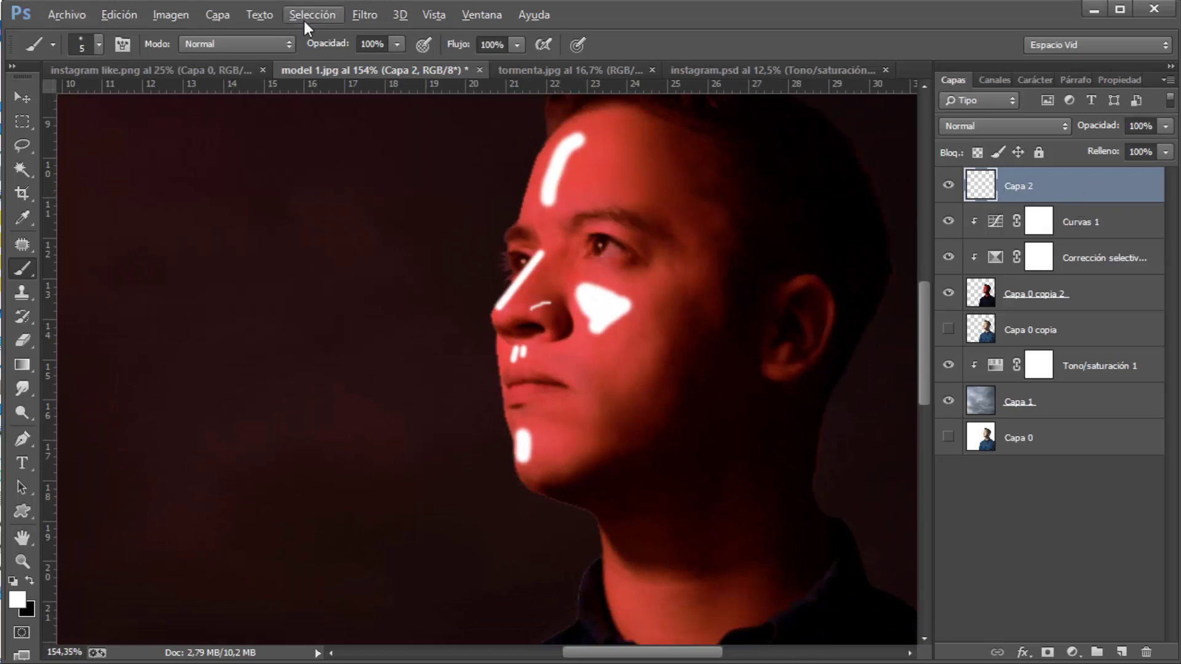
Blur Capa 2's white strokes with a Gaussian blur of about 6.6 px radius
click(372, 14)
mouse_move(488, 217)
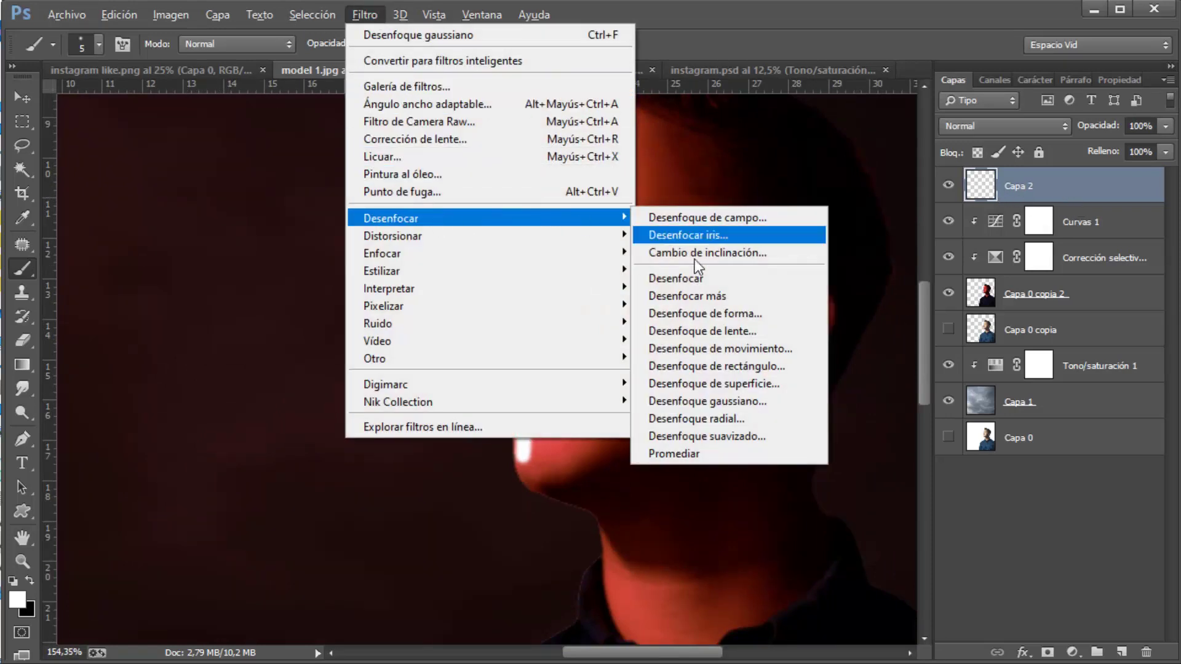
click(732, 403)
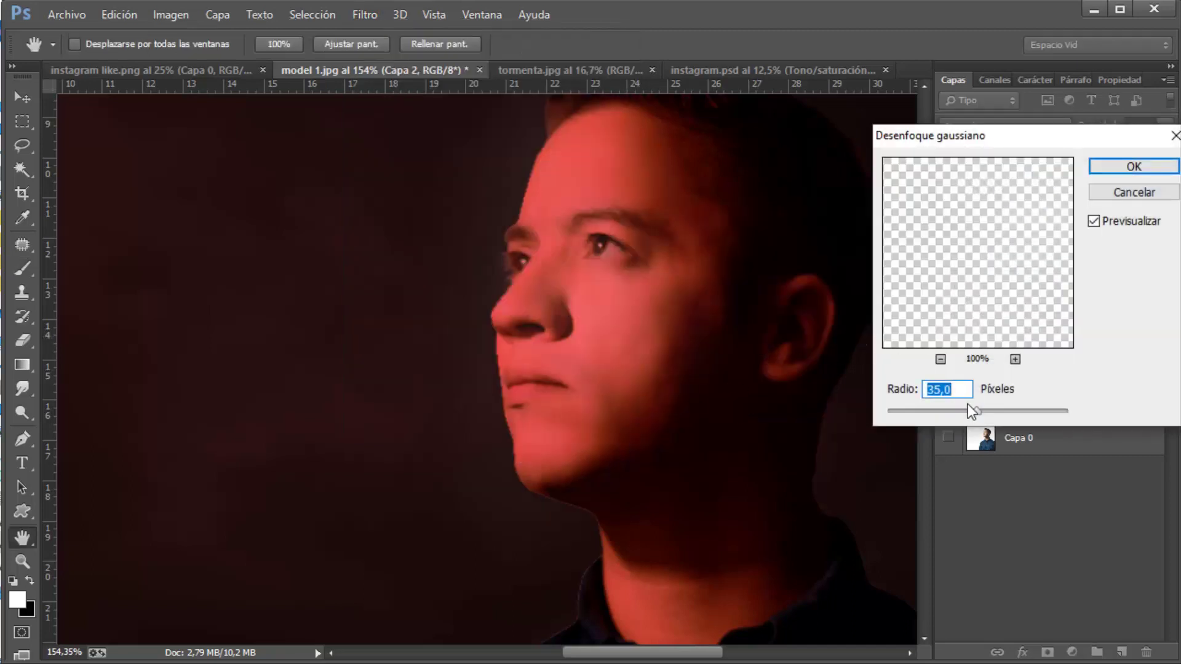
mouse_move(940, 414)
mouse_down()
mouse_move(924, 416)
mouse_move(943, 414)
mouse_up()
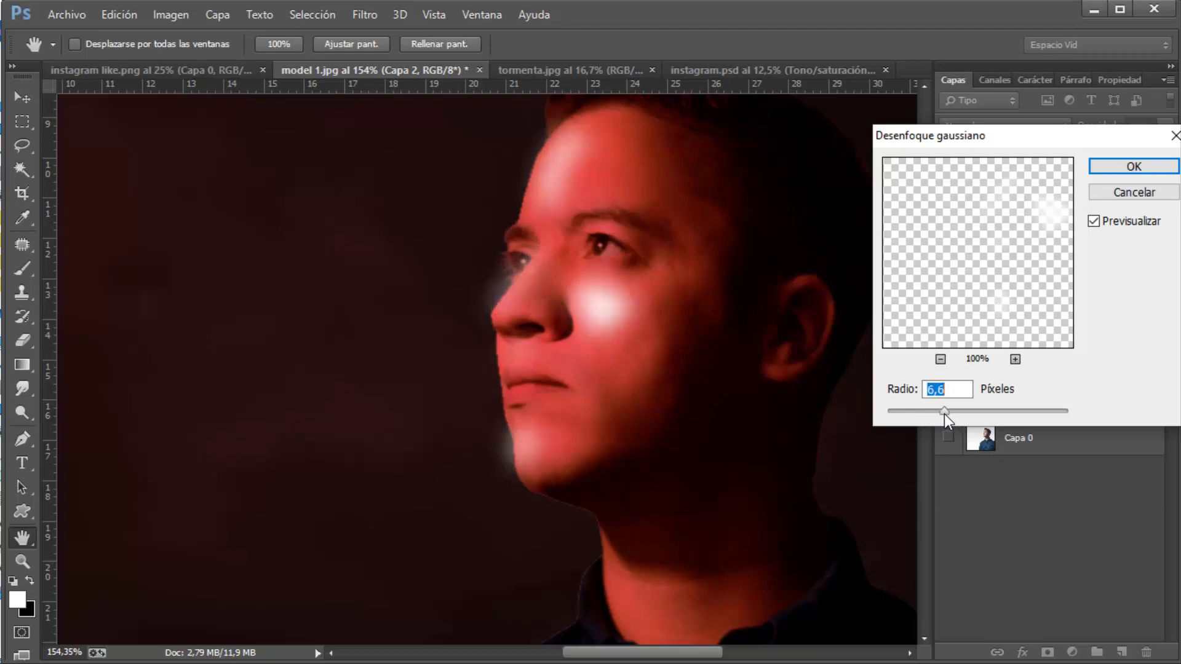
click(1129, 166)
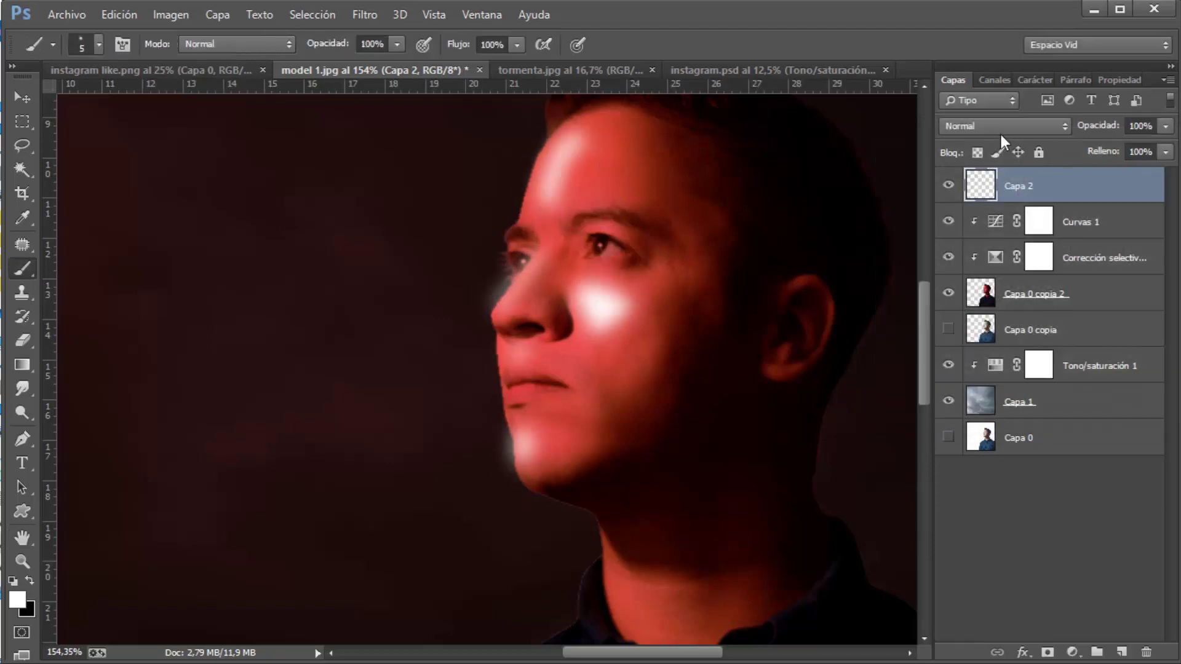
click(998, 131)
Set Capa 2 to Superponer blend mode at 40% opacity
click(984, 369)
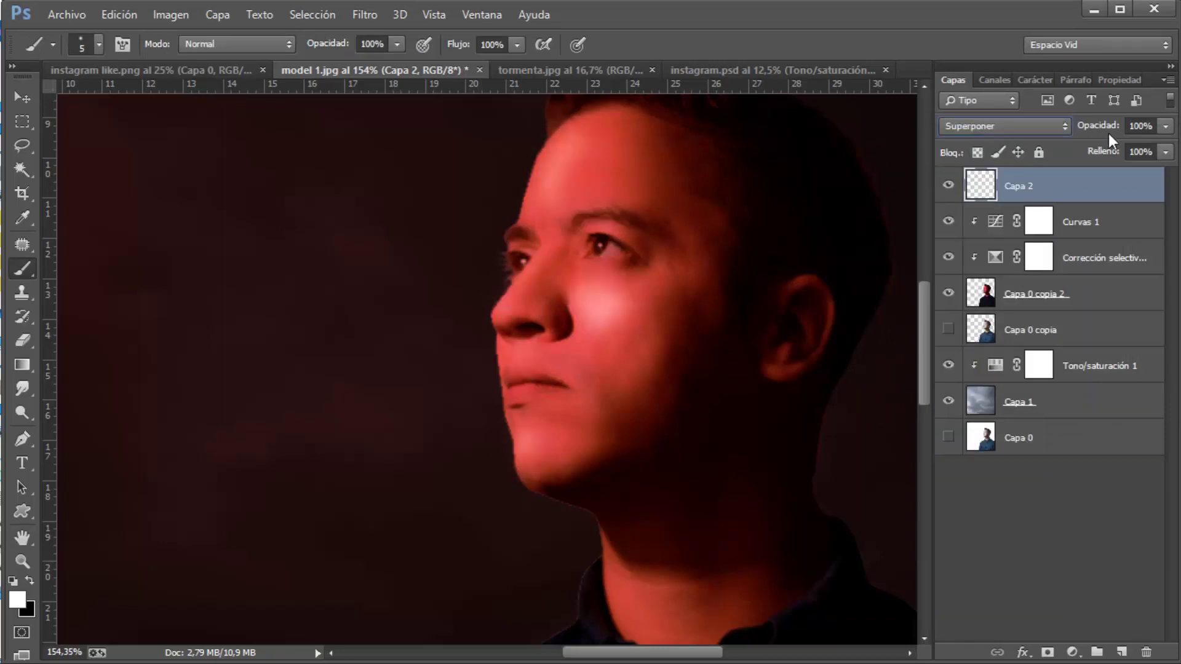
drag(1115, 128, 1114, 128)
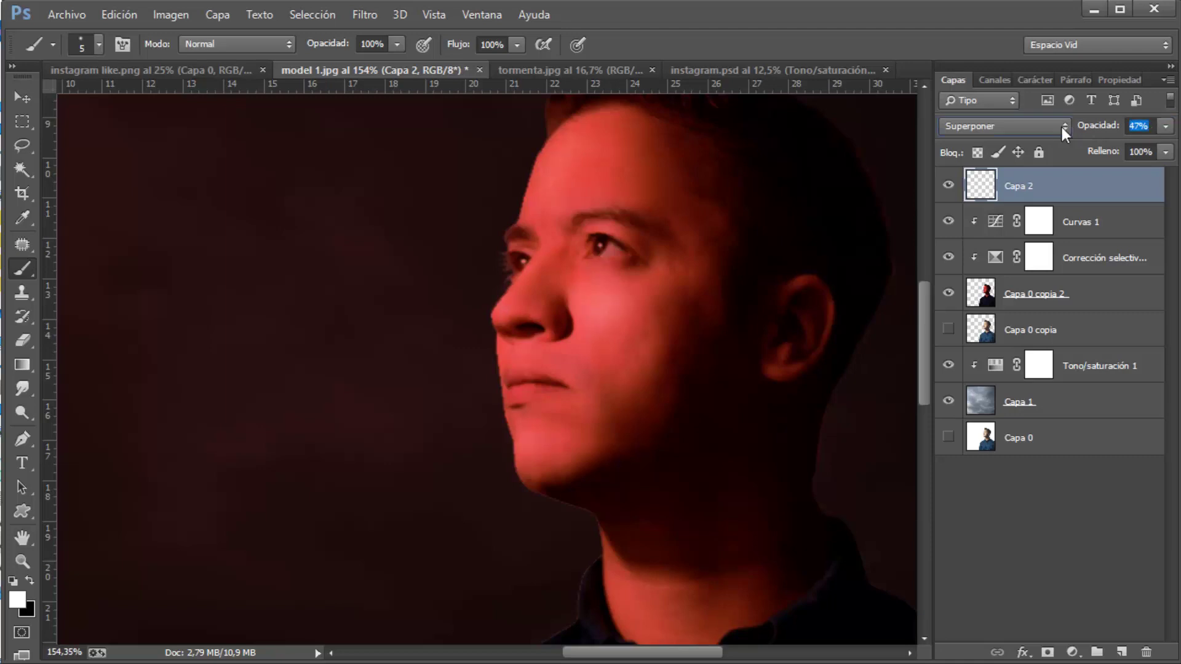
text(40)
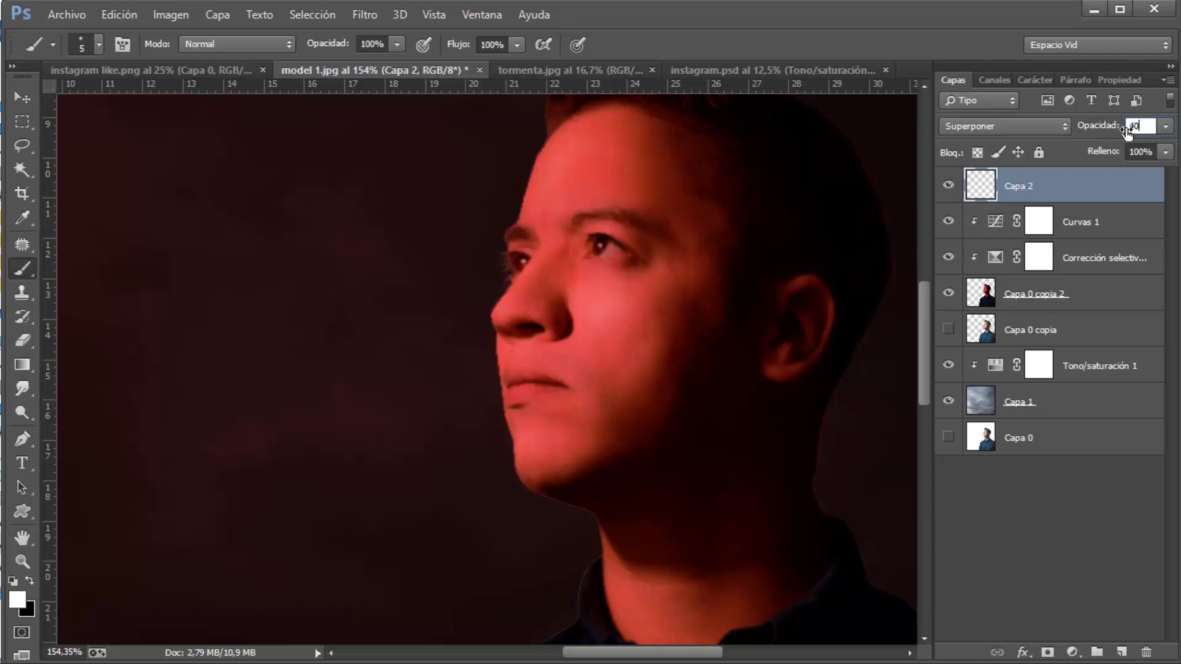
key(Return)
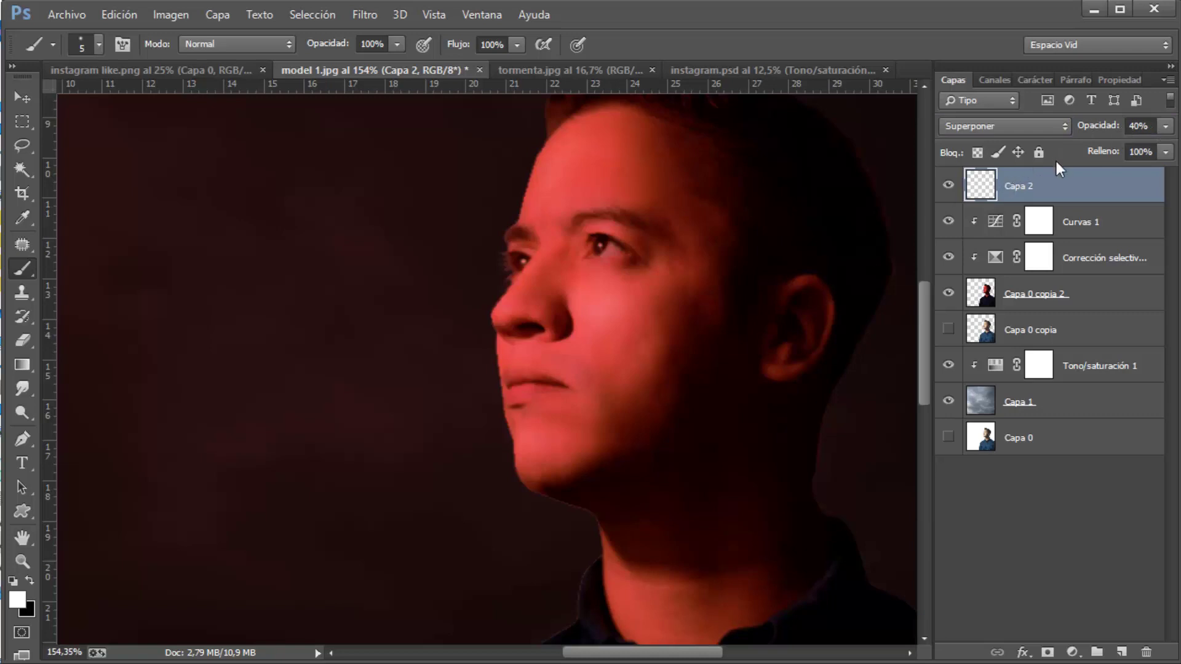
key(e)
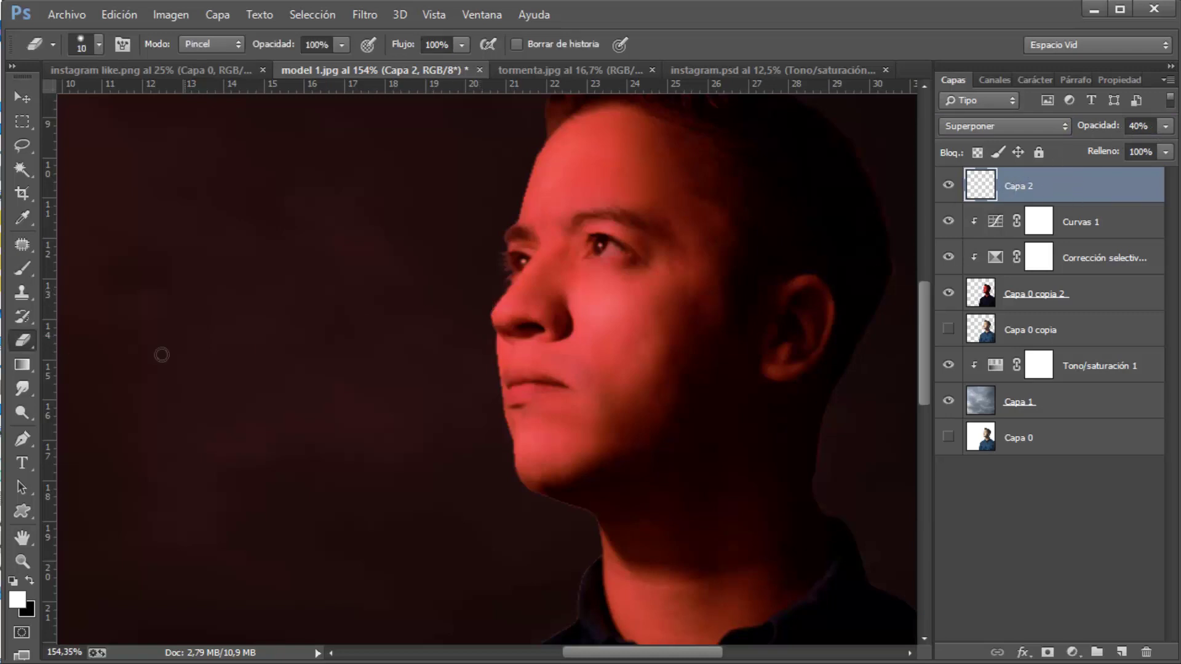
scroll(520, 274, up, 3)
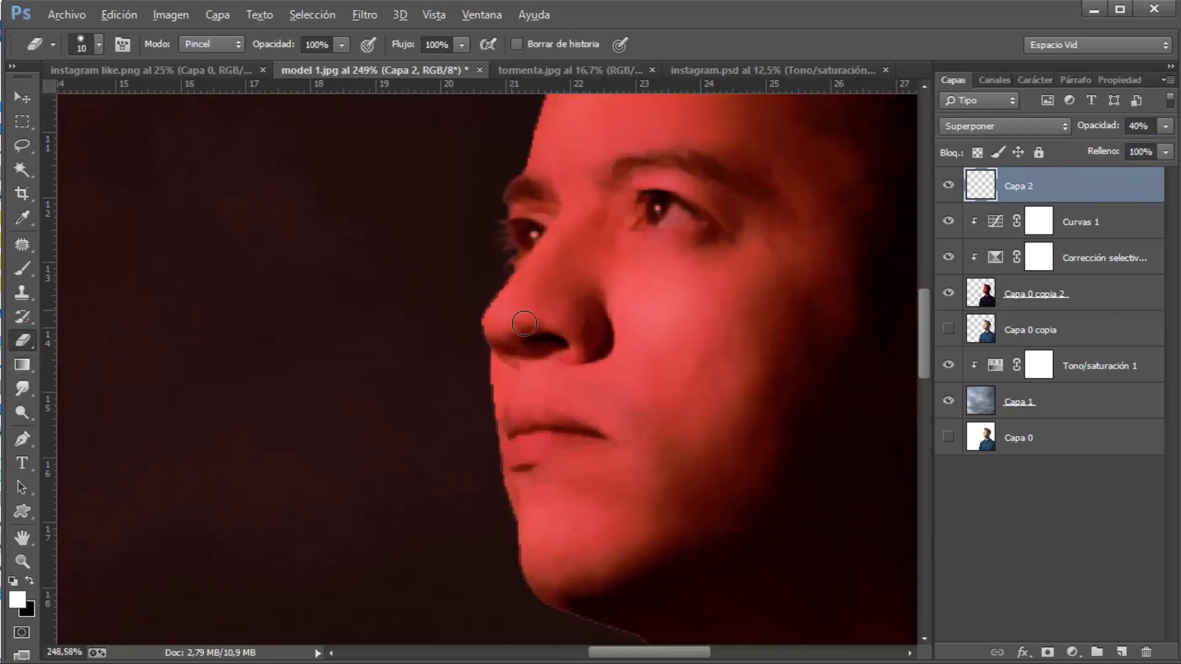
scroll(520, 274, up, 2)
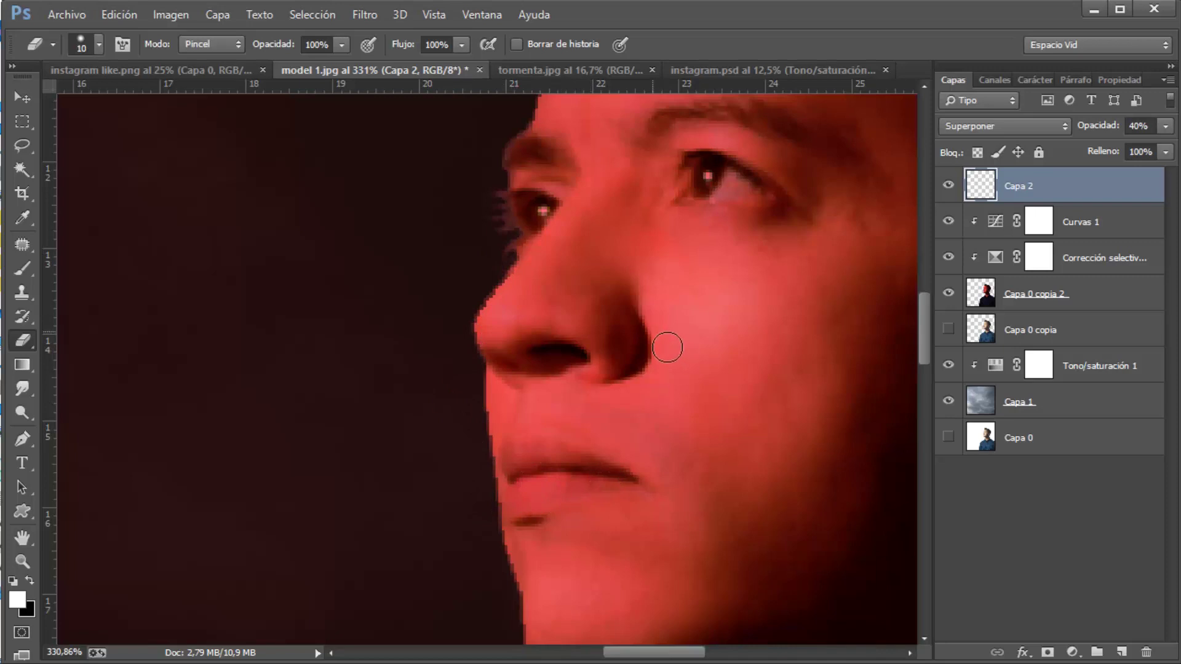
scroll(626, 329, down, 2)
scroll(625, 329, down, 2)
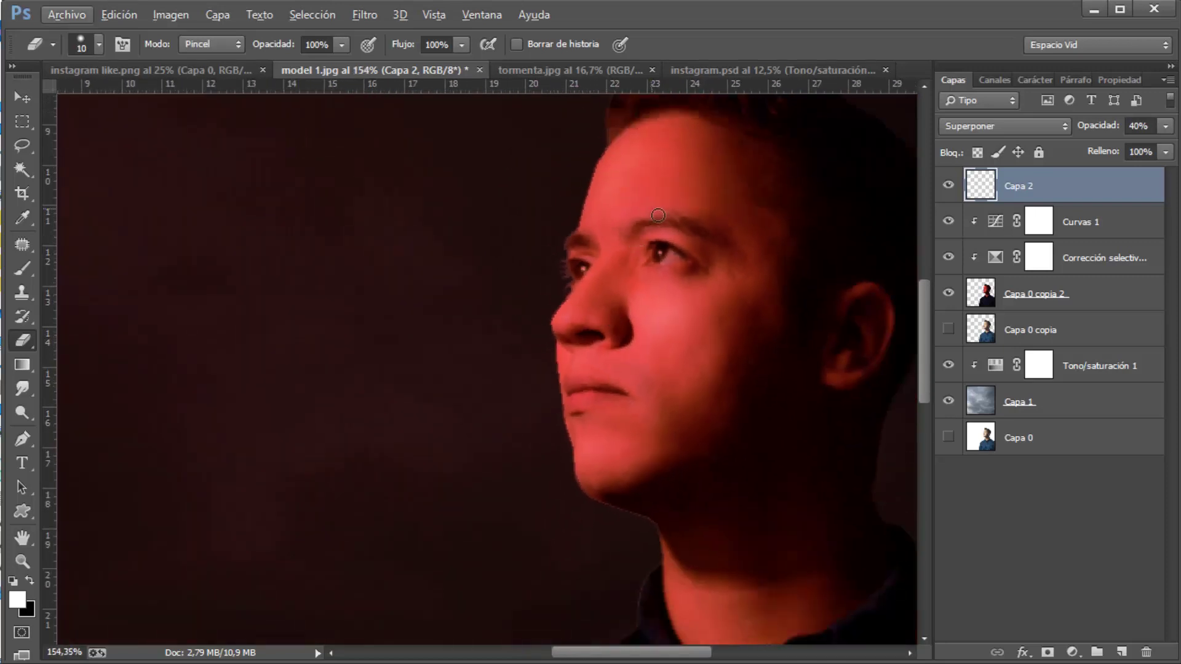
scroll(627, 255, down, 2)
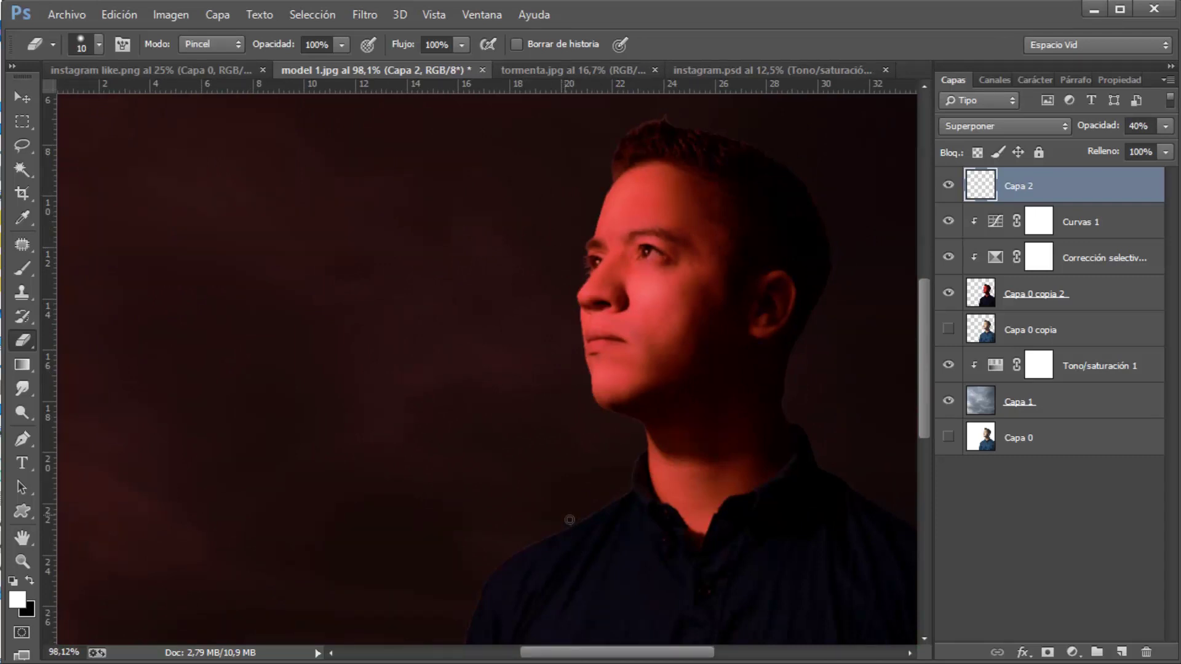
scroll(569, 520, down, 2)
scroll(550, 449, down, 1)
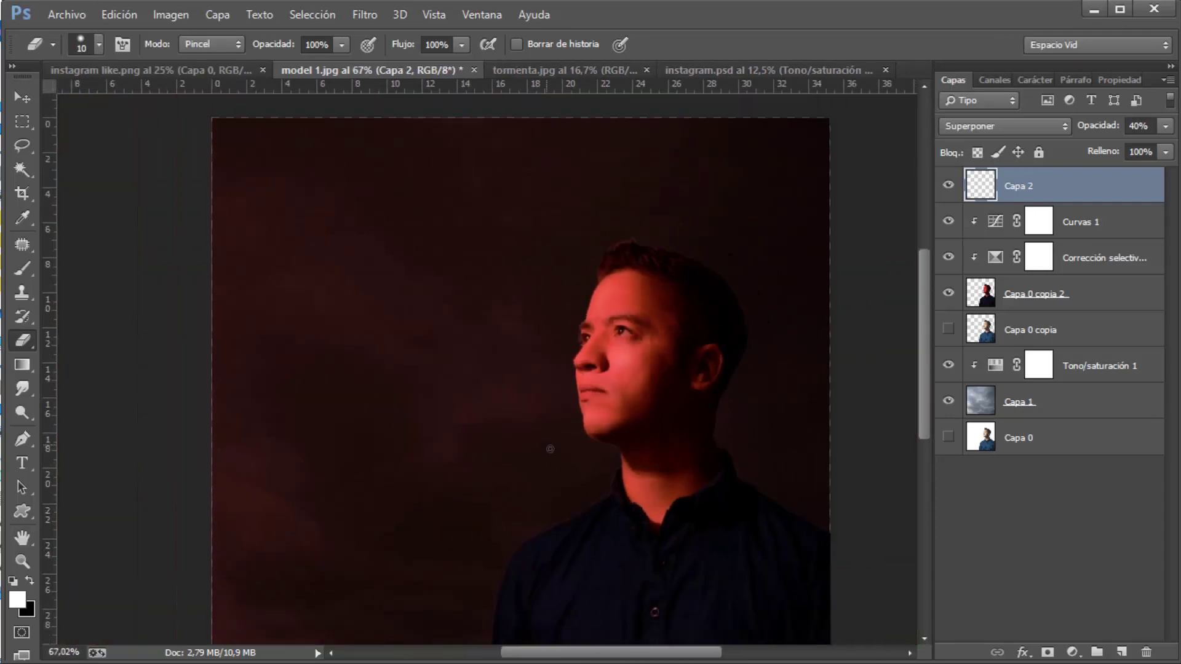
scroll(550, 449, down, 1)
scroll(502, 409, up, 1)
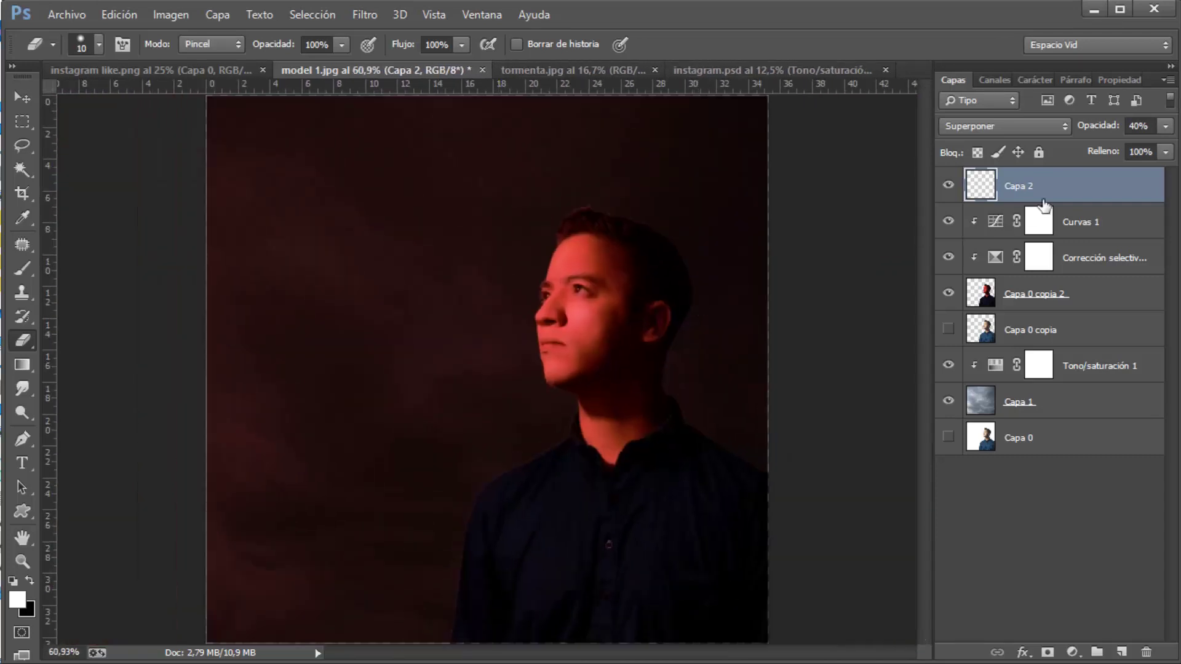
Rename Capa 2 to 'brillo cara'
double_click(1024, 188)
text(brillo cara)
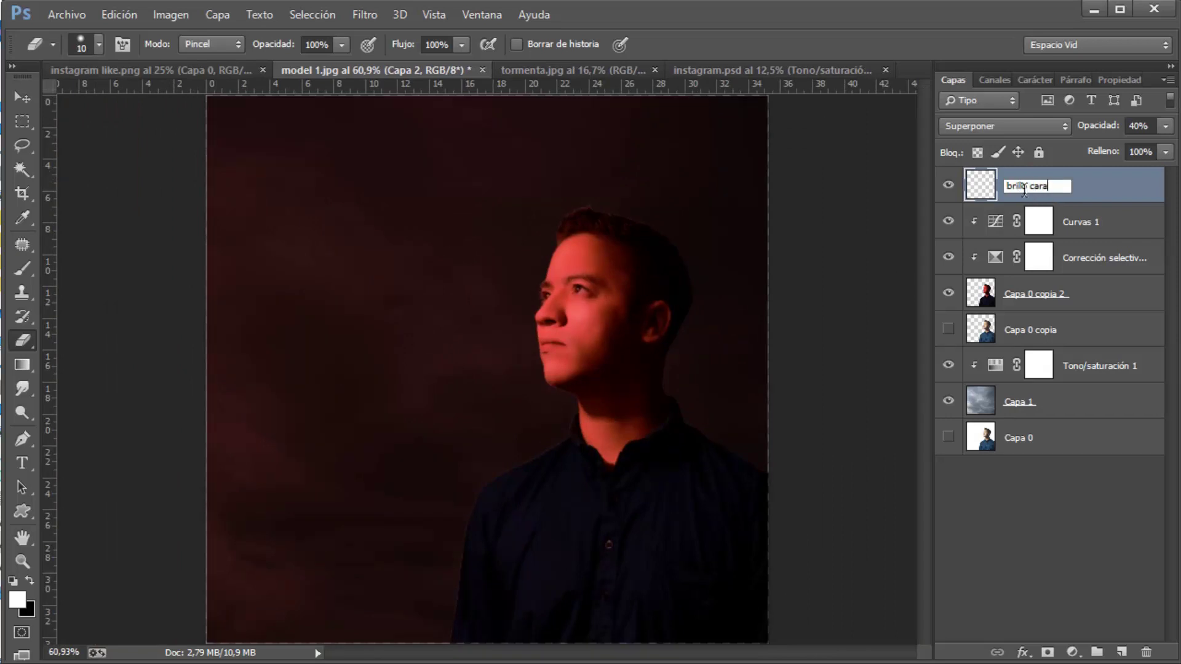
key(Return)
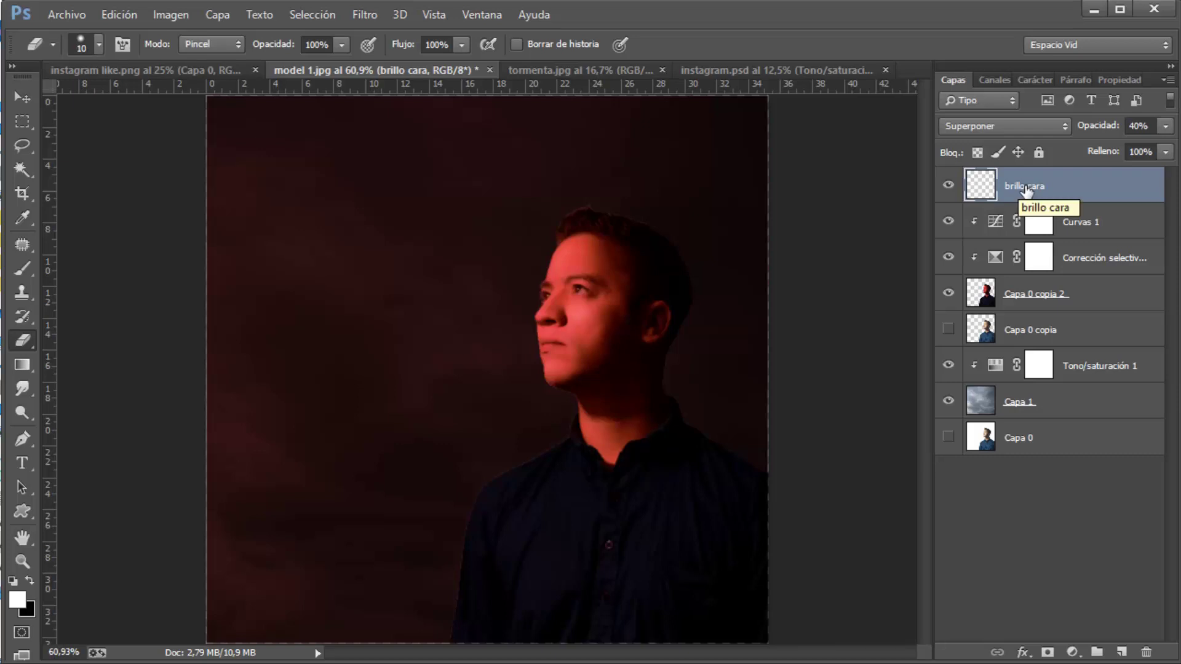
Draw a rectangular marquee around the heart like bubble in instagram like.png
click(175, 70)
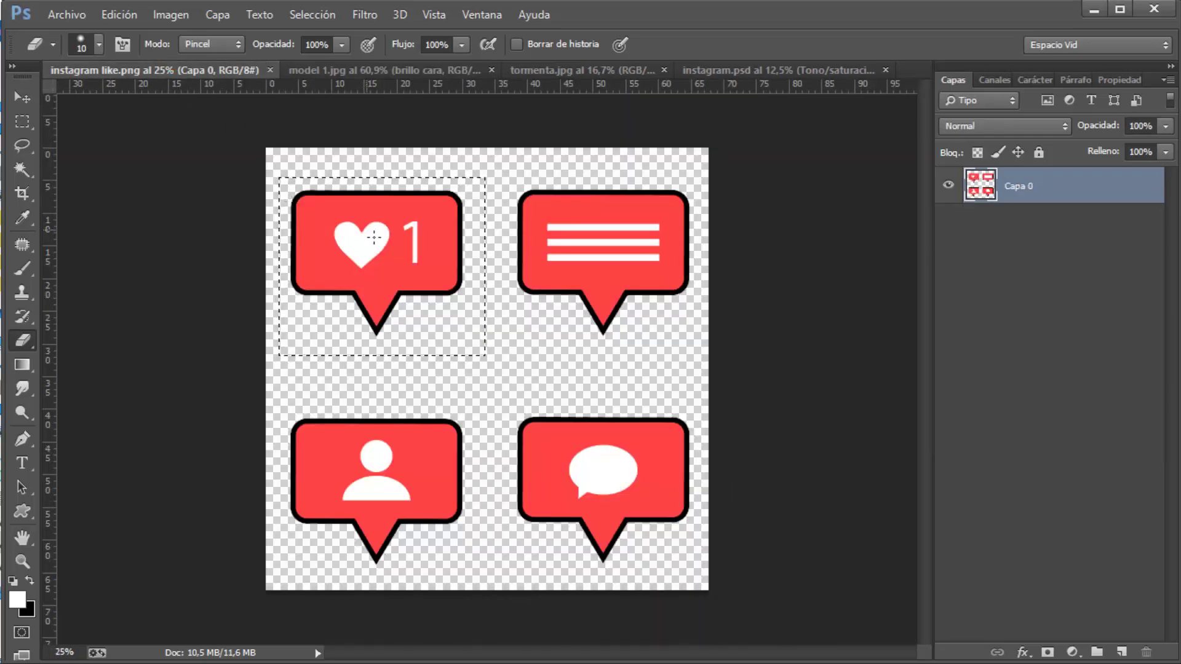
key(m)
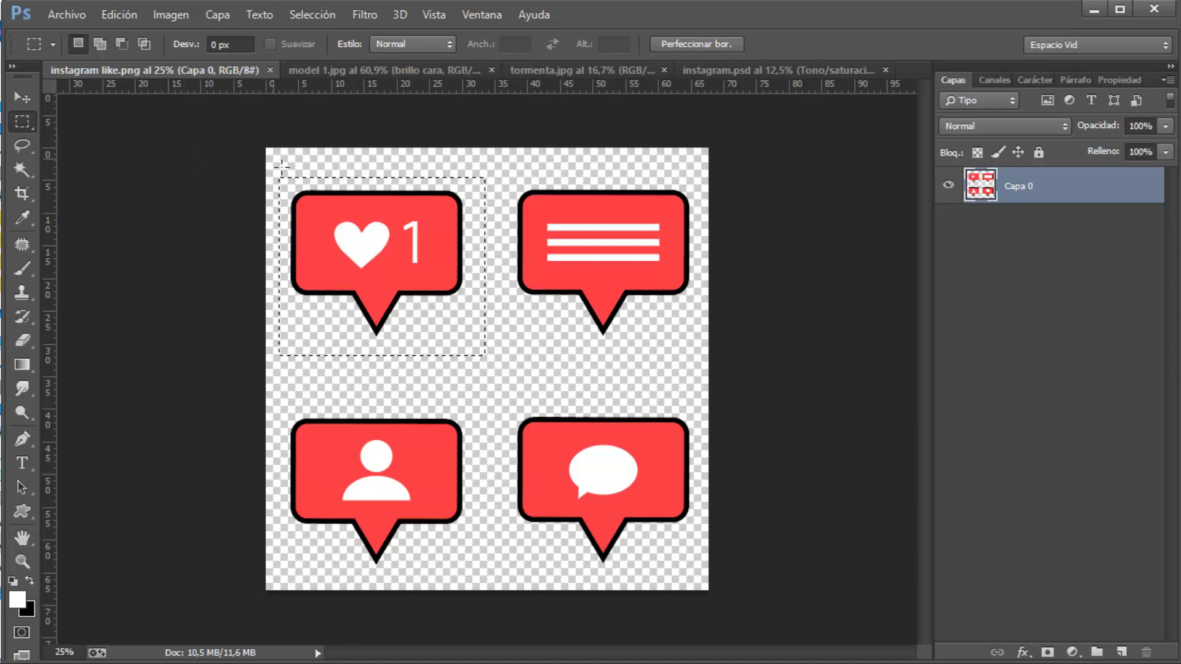
drag(275, 167, 491, 360)
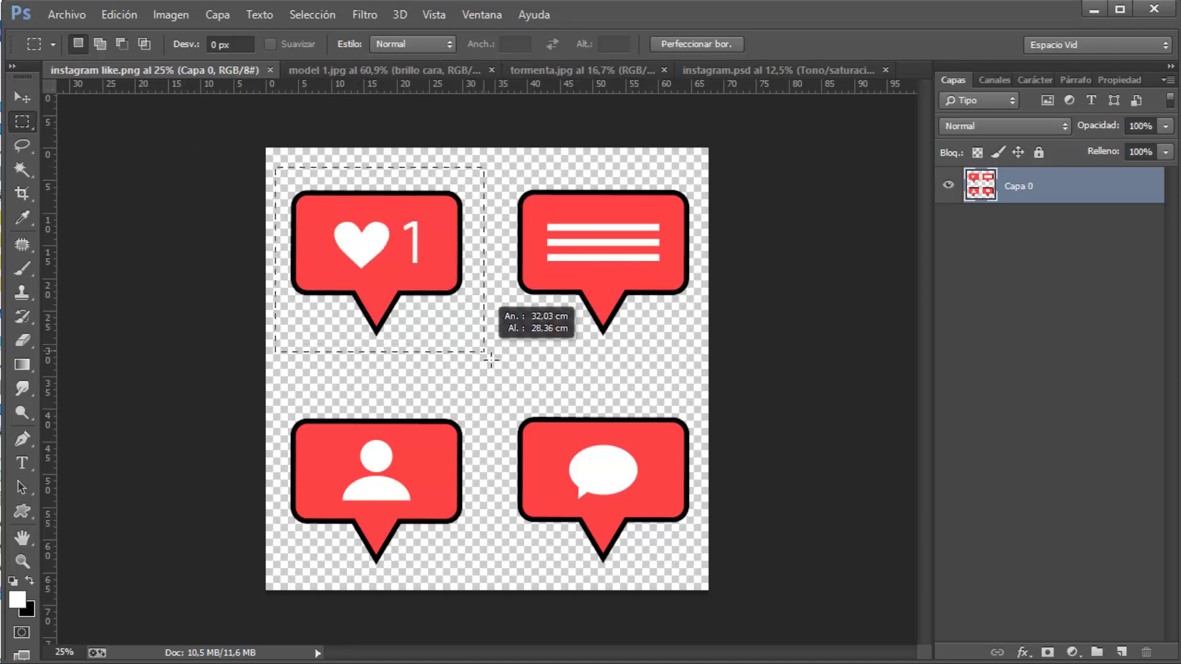
mouse_move(378, 216)
mouse_down()
mouse_move(360, 76)
mouse_move(377, 231)
mouse_up()
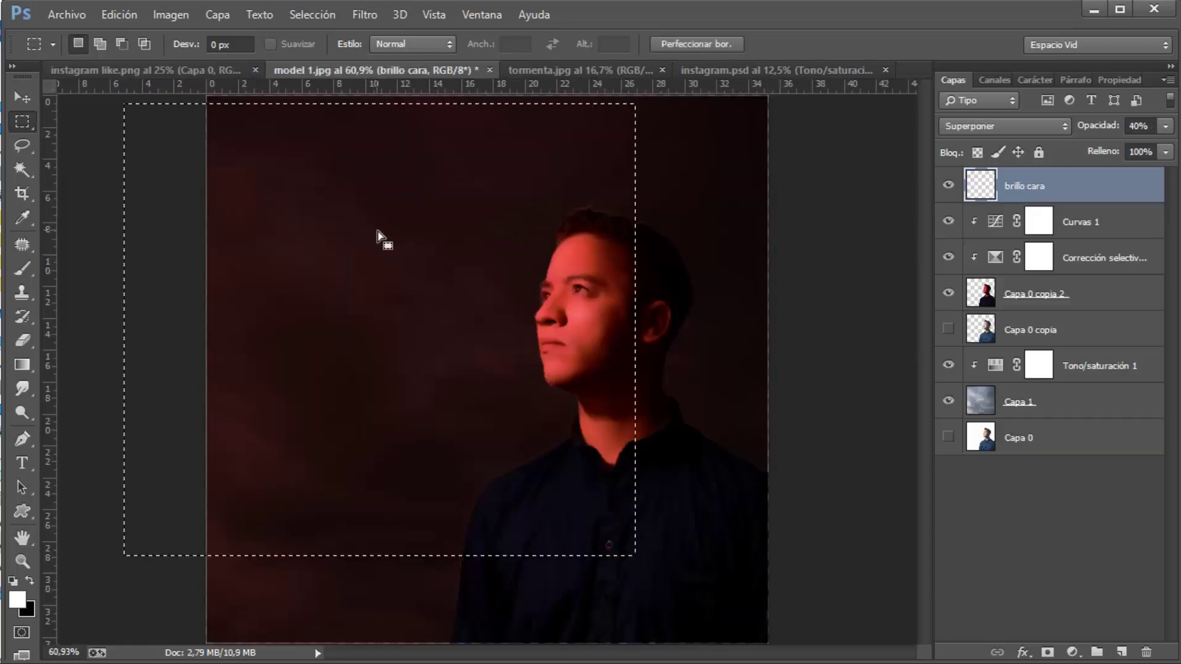
click(377, 233)
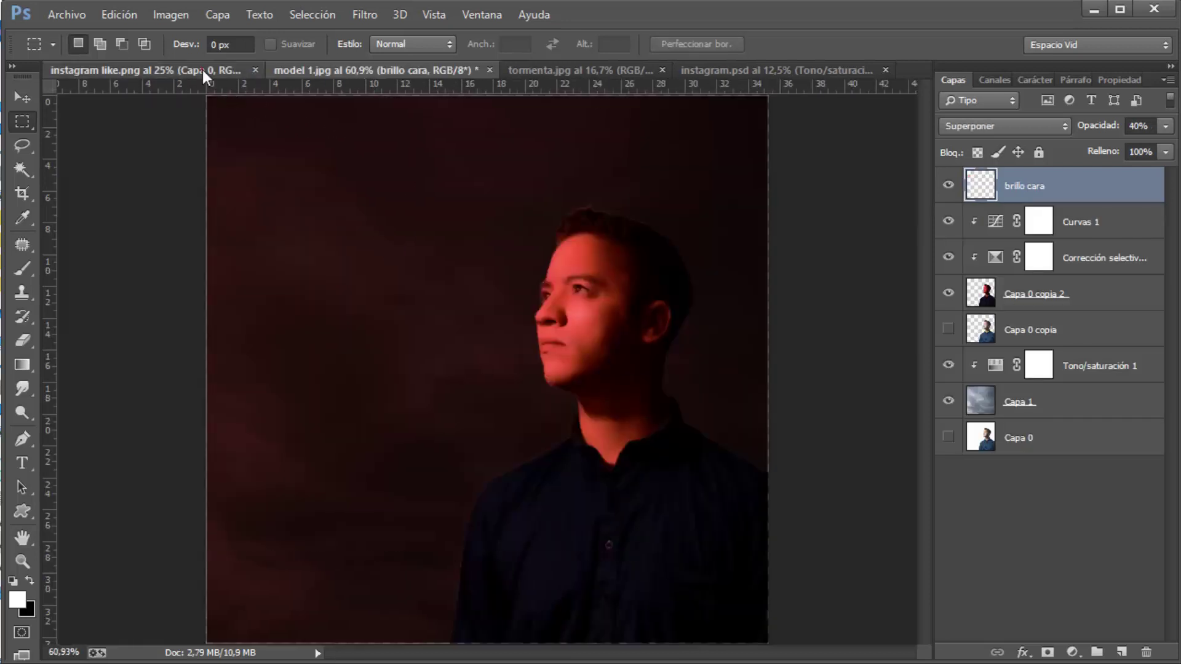
click(203, 69)
Drag the heart bubble into the portrait and scale it down into the upper left
click(22, 97)
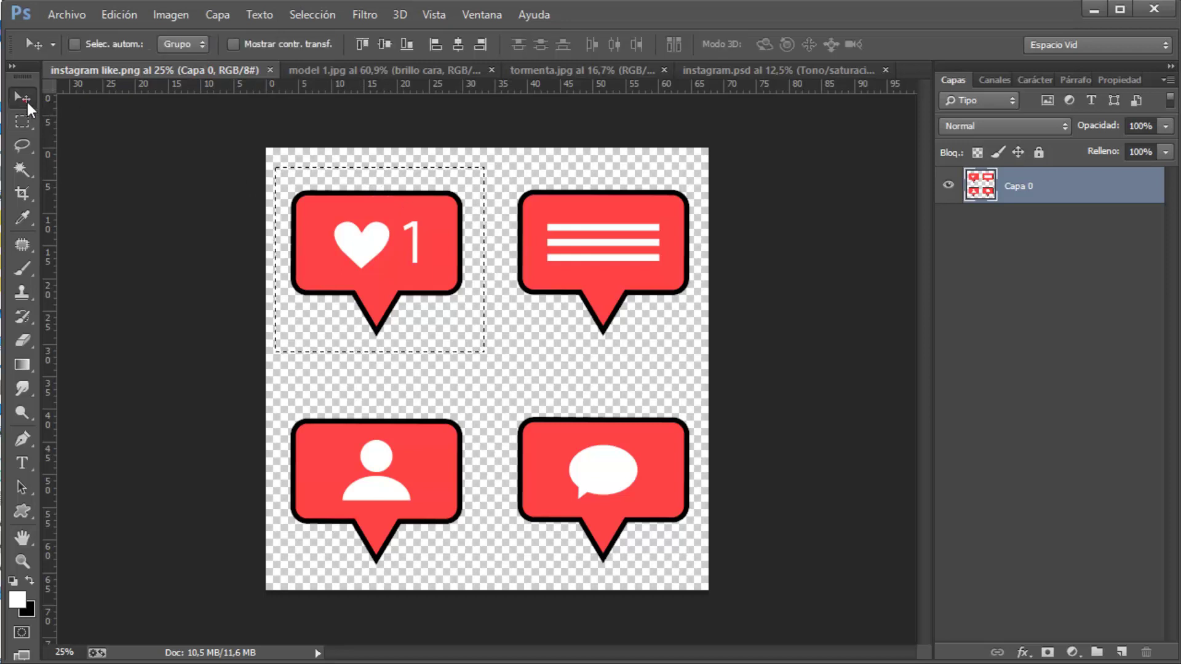
mouse_move(406, 215)
mouse_down()
mouse_move(364, 116)
mouse_move(367, 238)
mouse_up()
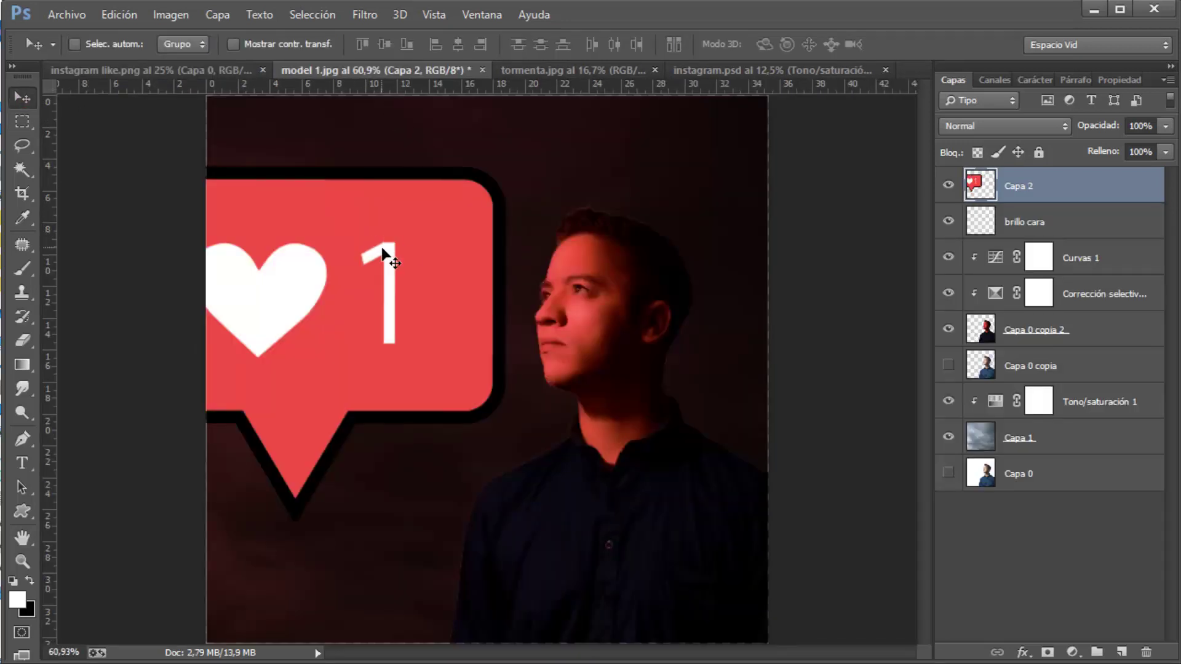
key(ctrl+t)
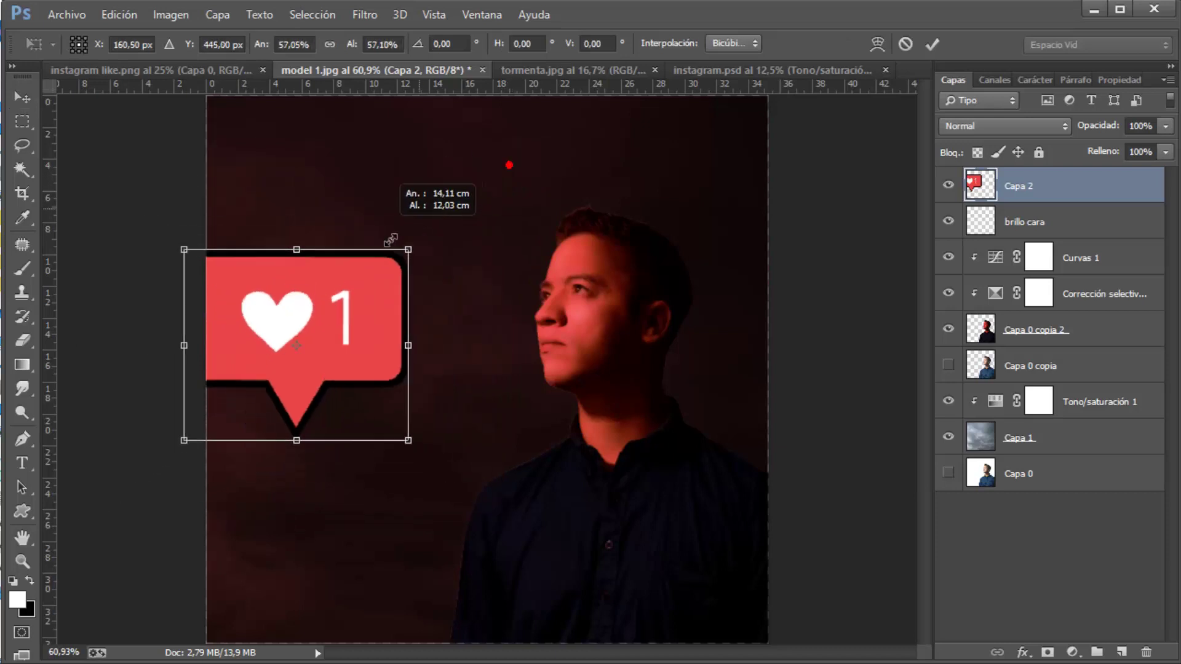
mouse_move(518, 174)
mouse_down()
mouse_move(401, 272)
mouse_move(400, 156)
mouse_up()
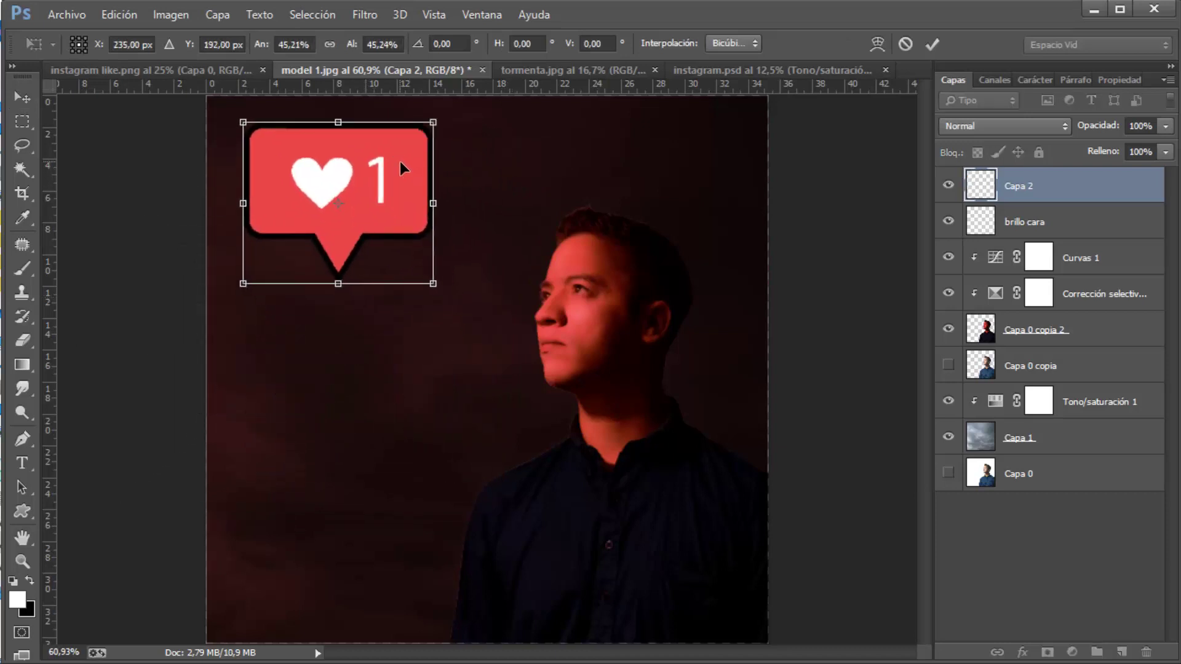
key(Return)
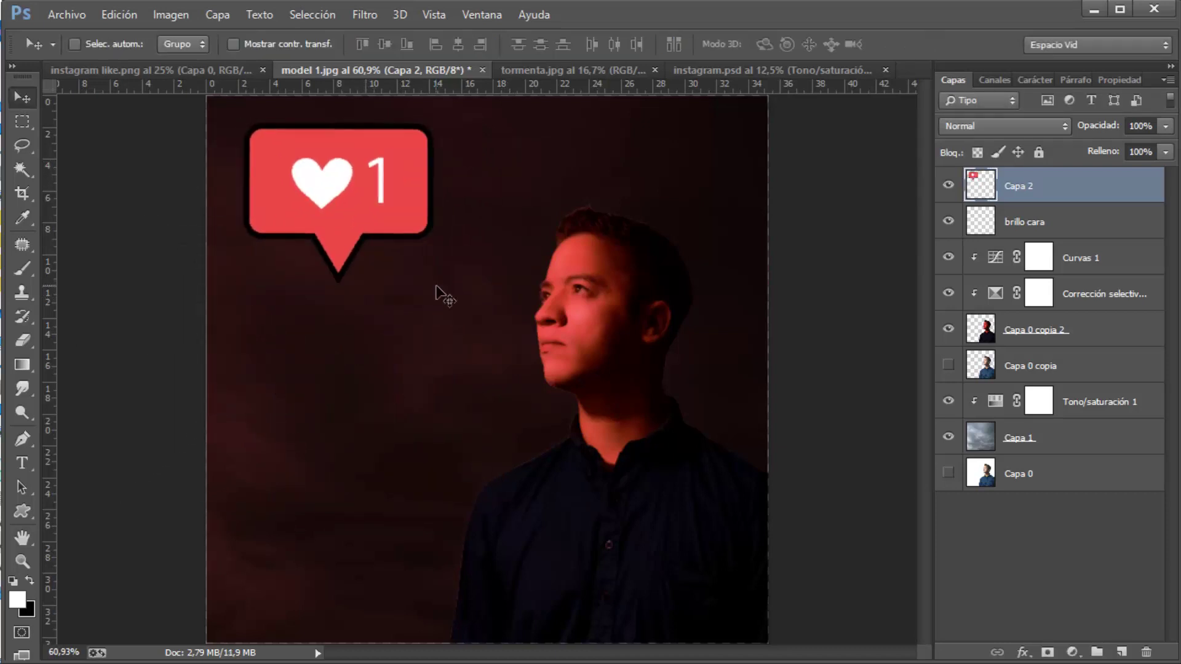
Select the bubble's black outline with the Magic Wand, delete it, and deselect
key(w)
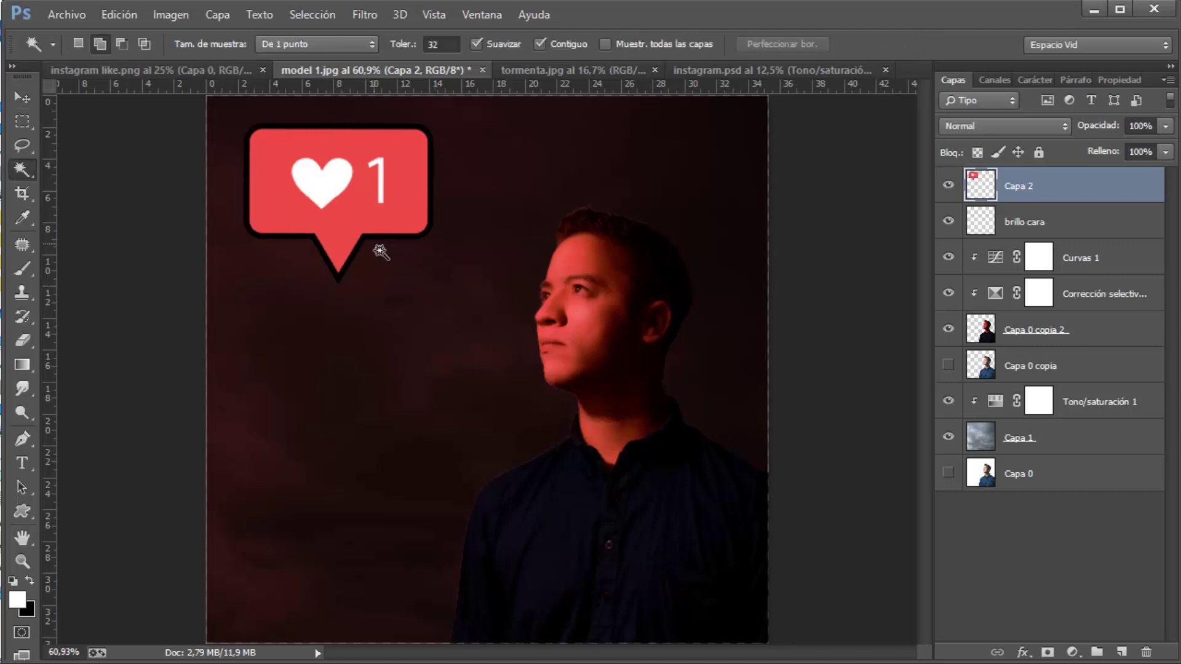
click(372, 240)
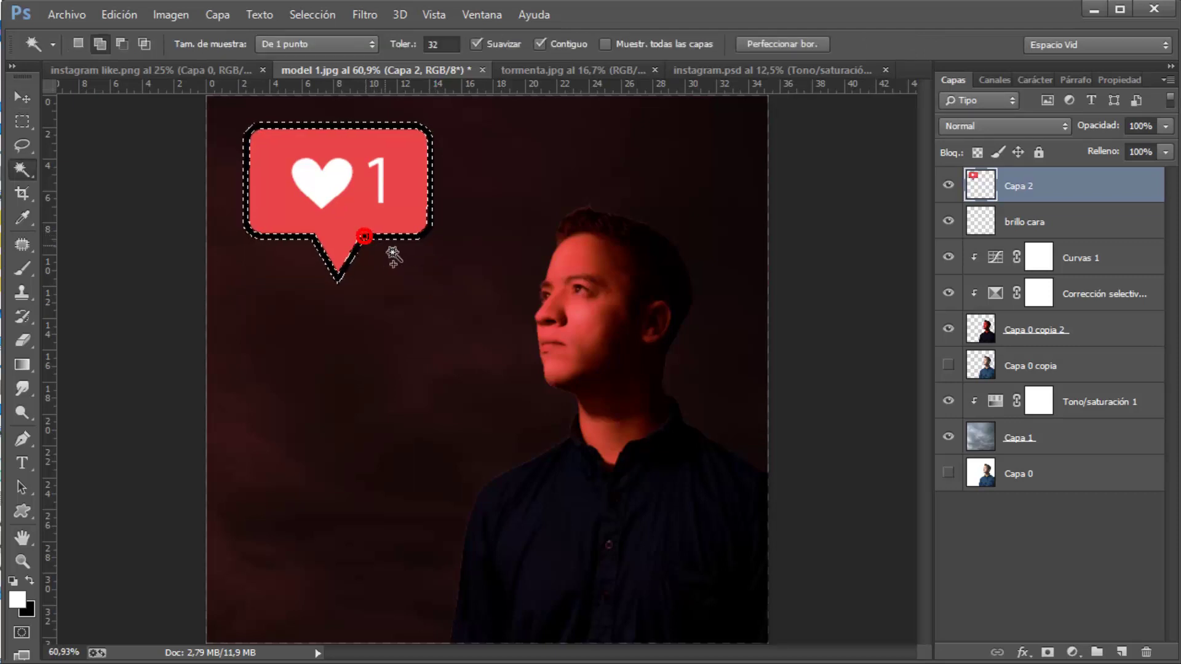
key(ctrl+d)
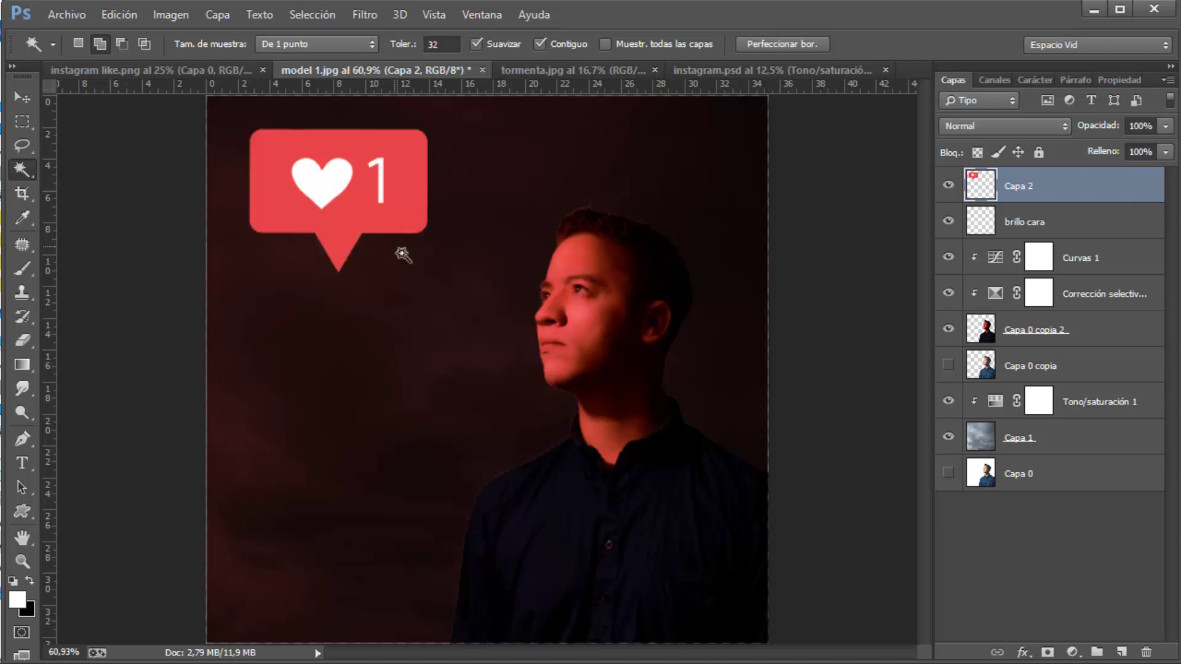
key(v)
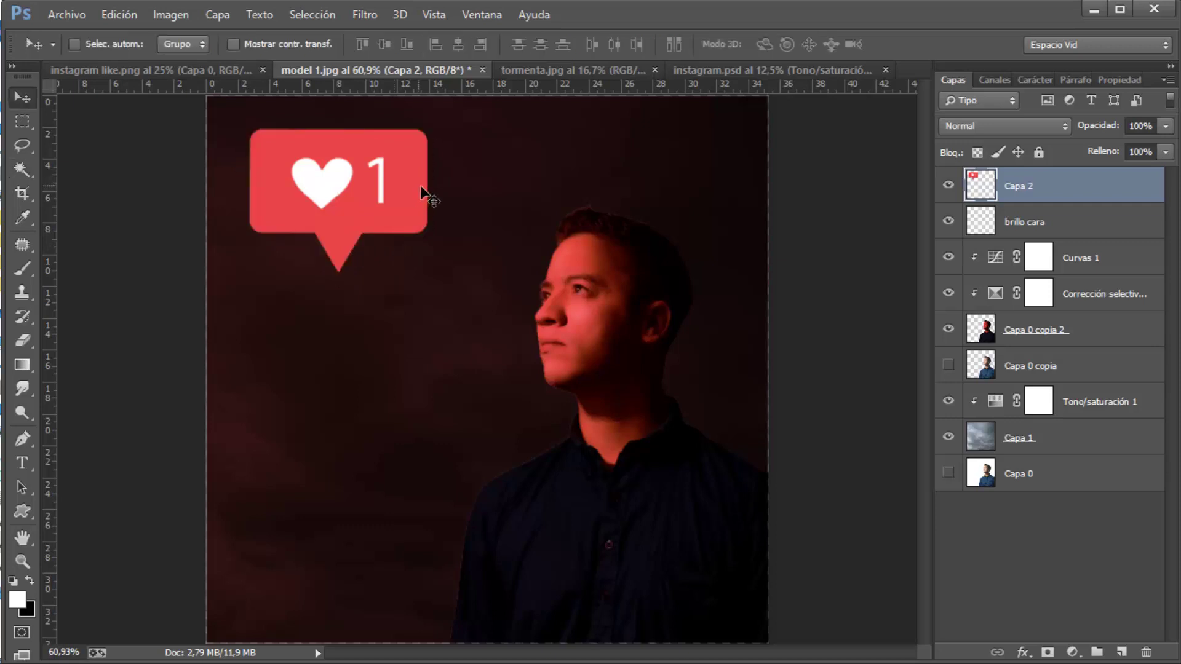
Shrink the like bubble to about 63% and nudge it left into place
key(ctrl+t)
drag(253, 283, 304, 242)
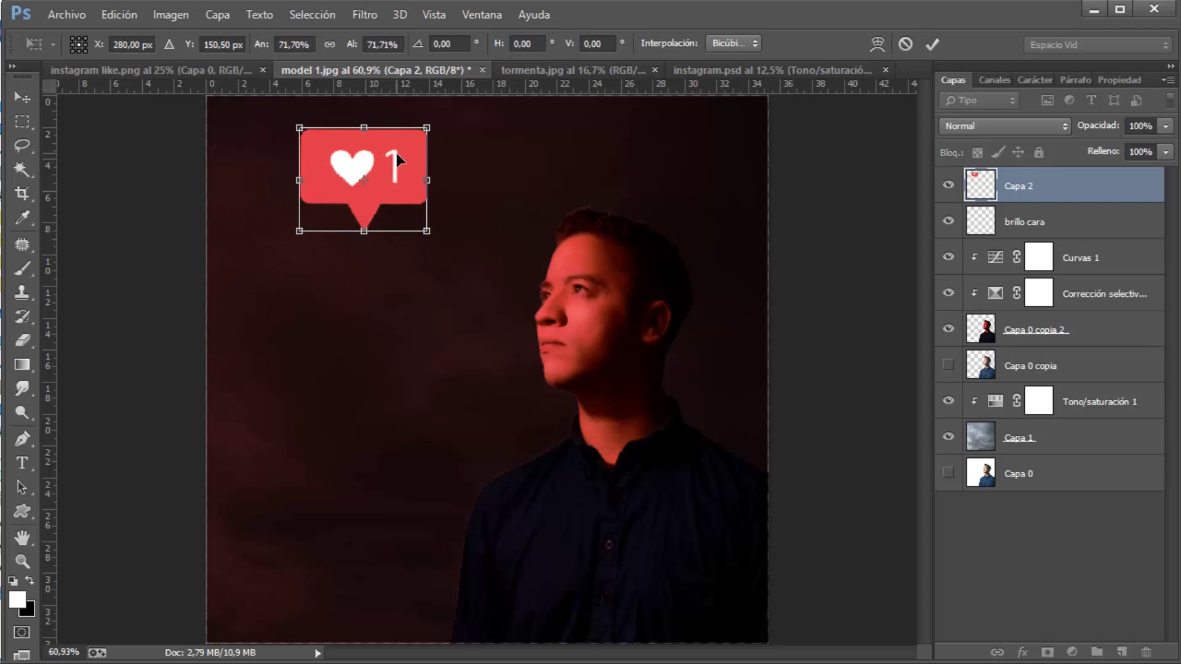
drag(394, 152, 382, 150)
drag(375, 148, 363, 151)
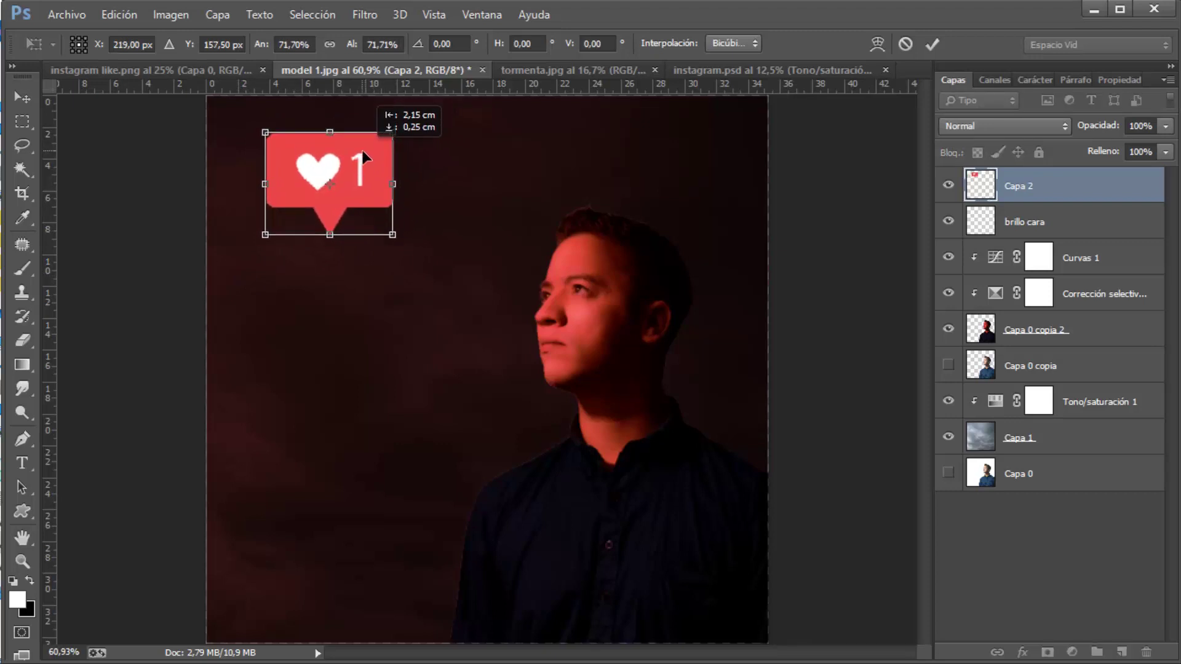
drag(265, 235, 282, 221)
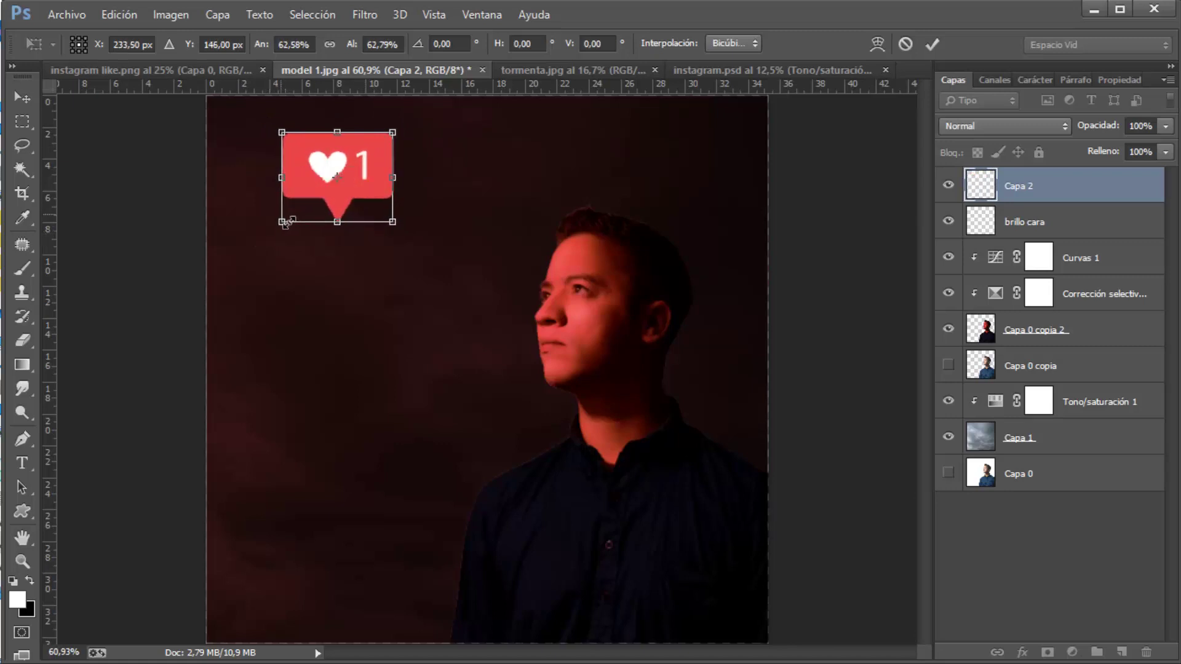
click(935, 39)
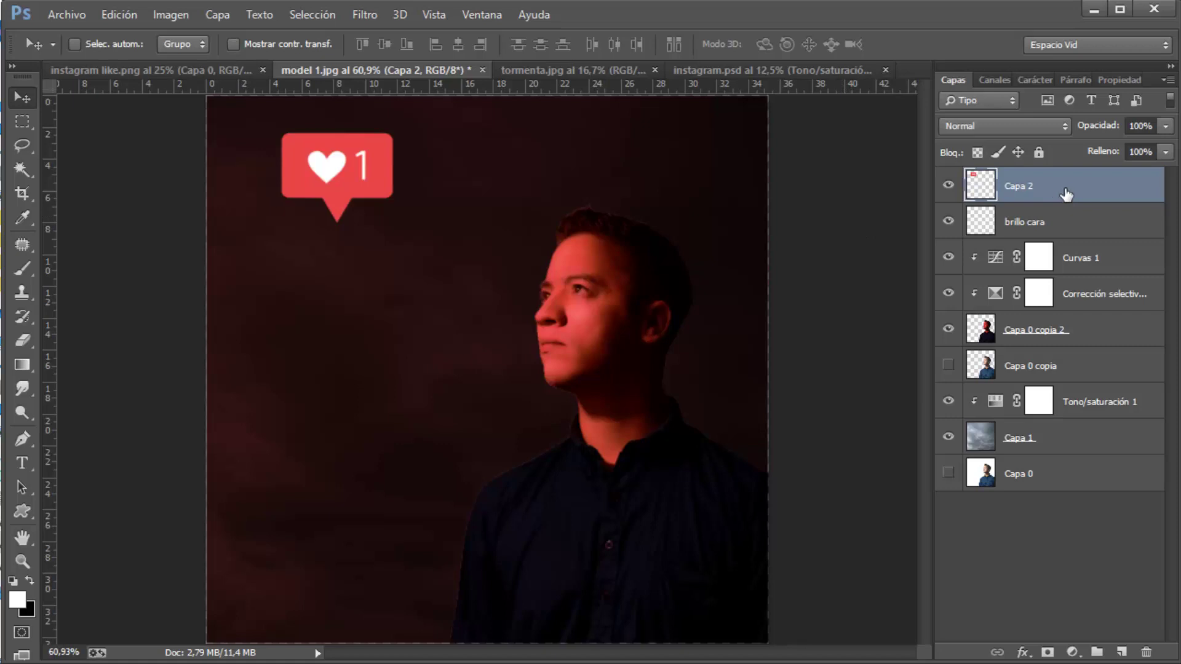
Duplicate the like icon layer and convert the original Capa 2 into a smart object
key(ctrl+j)
click(1063, 223)
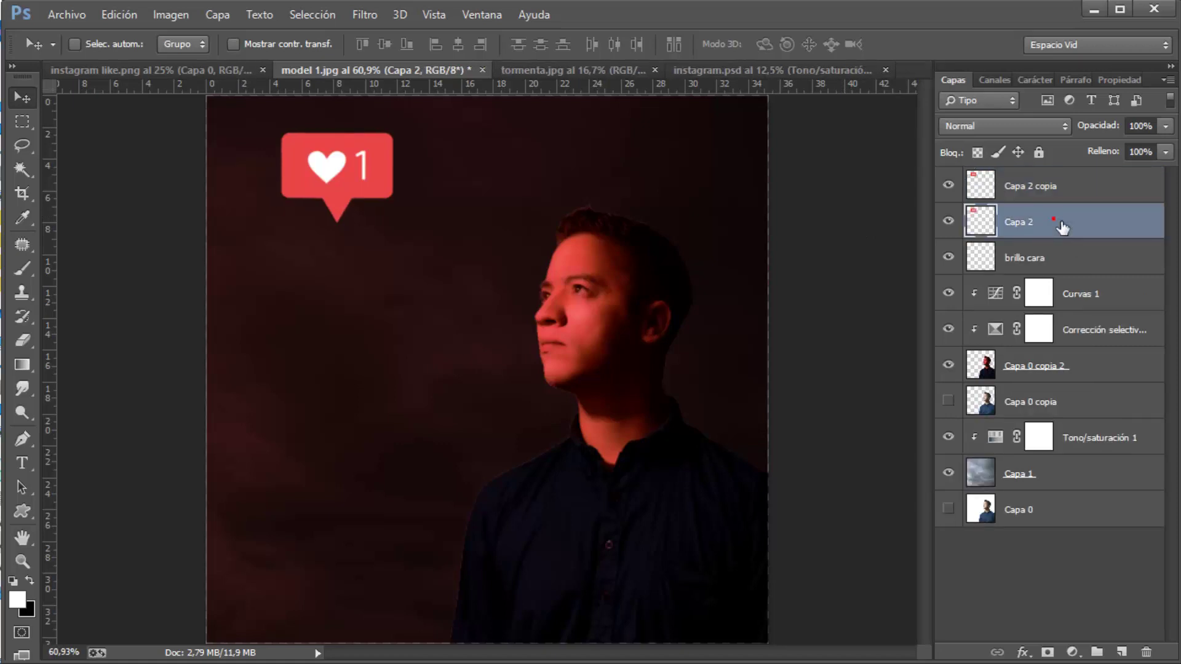
click(357, 13)
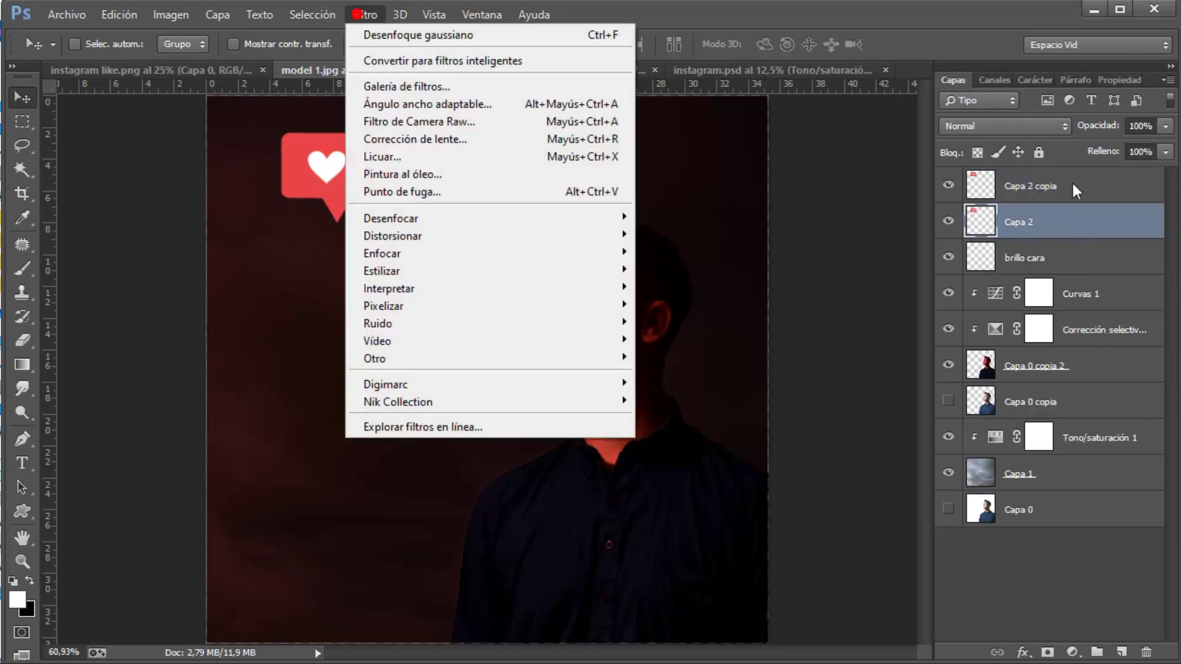
click(1073, 228)
right_click(1068, 219)
click(701, 225)
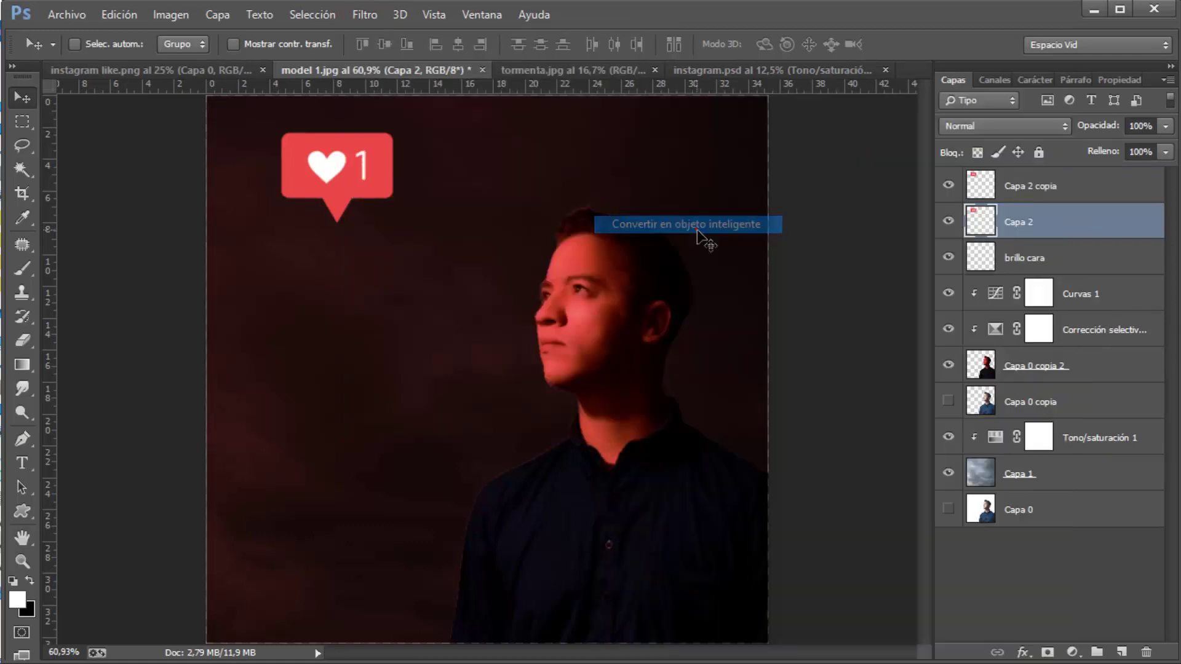
Apply a 25 px Gaussian blur to Capa 2, then select Capa 2 copia
click(367, 15)
mouse_move(391, 218)
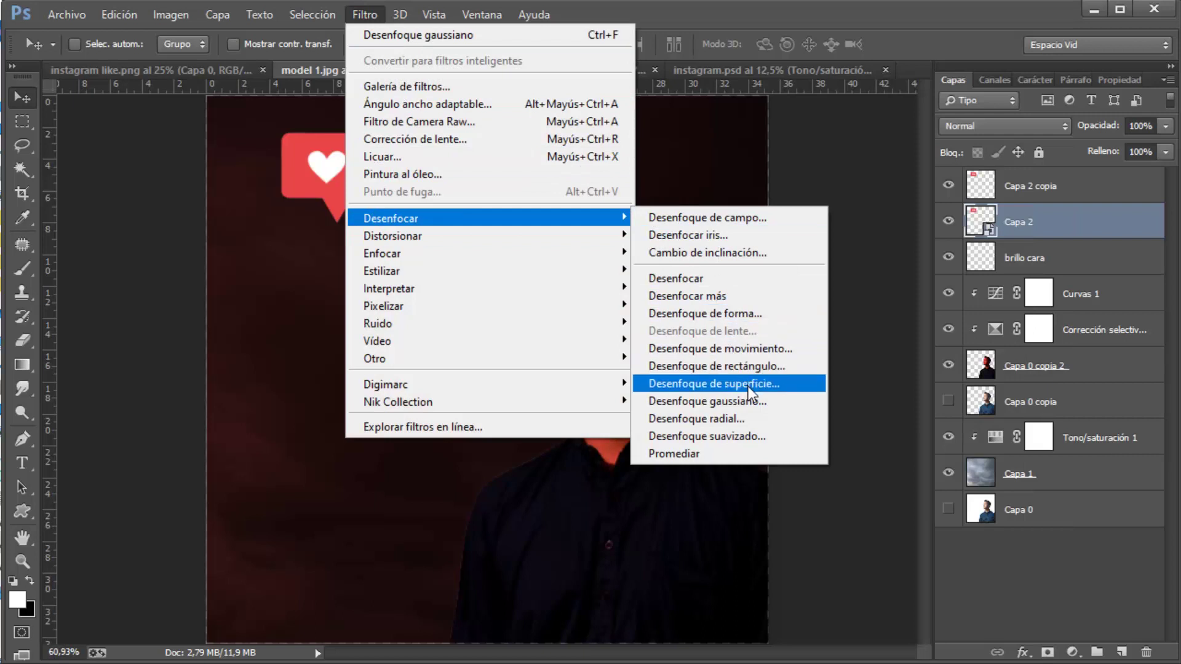
click(752, 399)
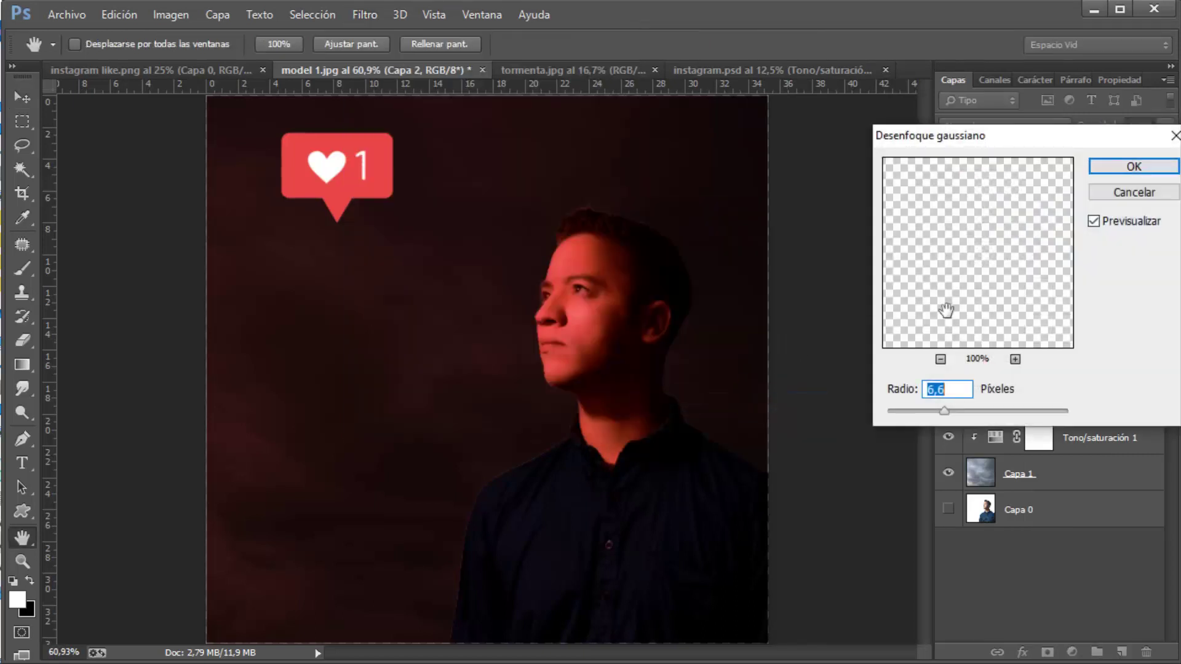
drag(962, 408, 968, 408)
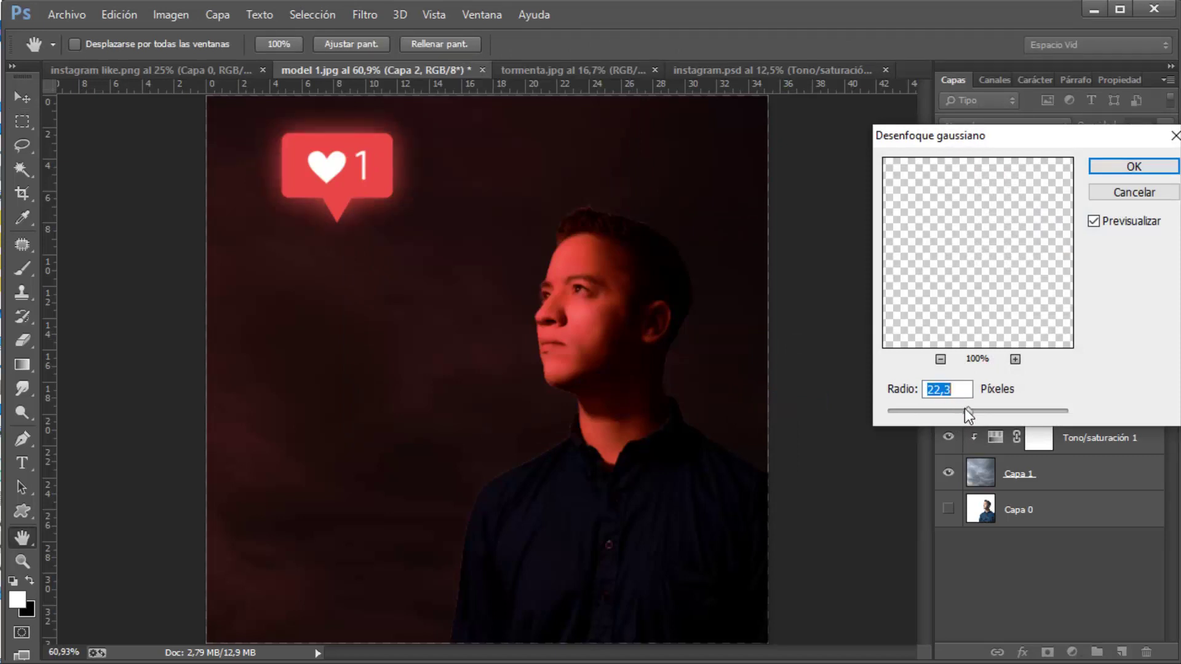
text(25)
click(1110, 167)
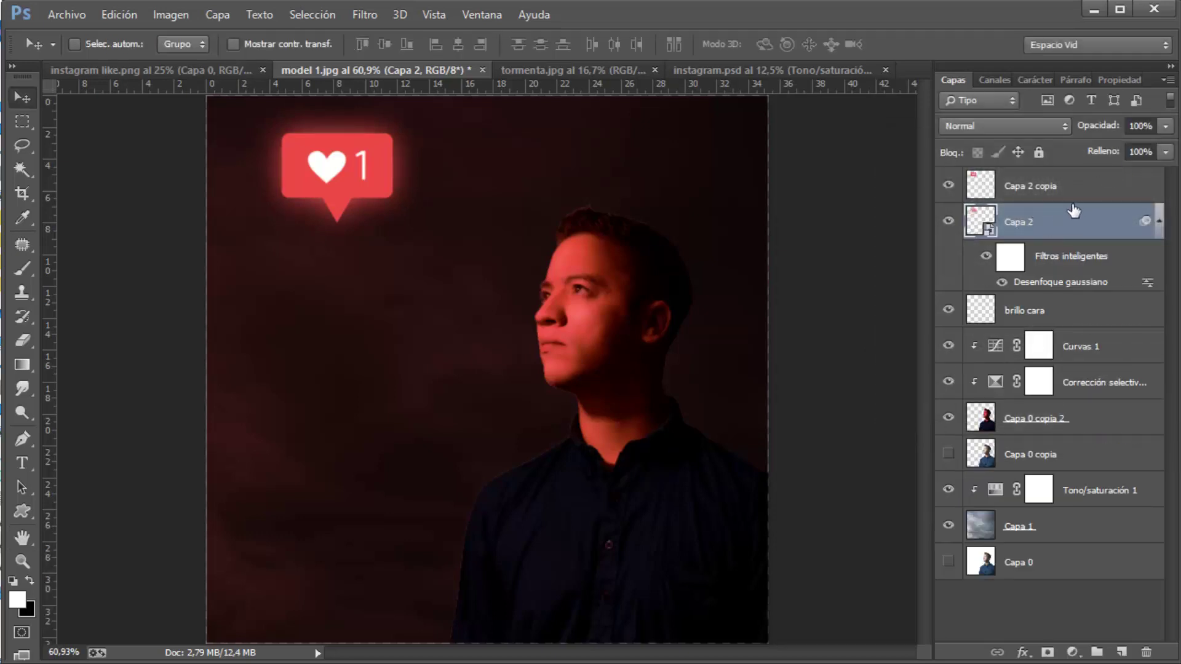
click(1070, 192)
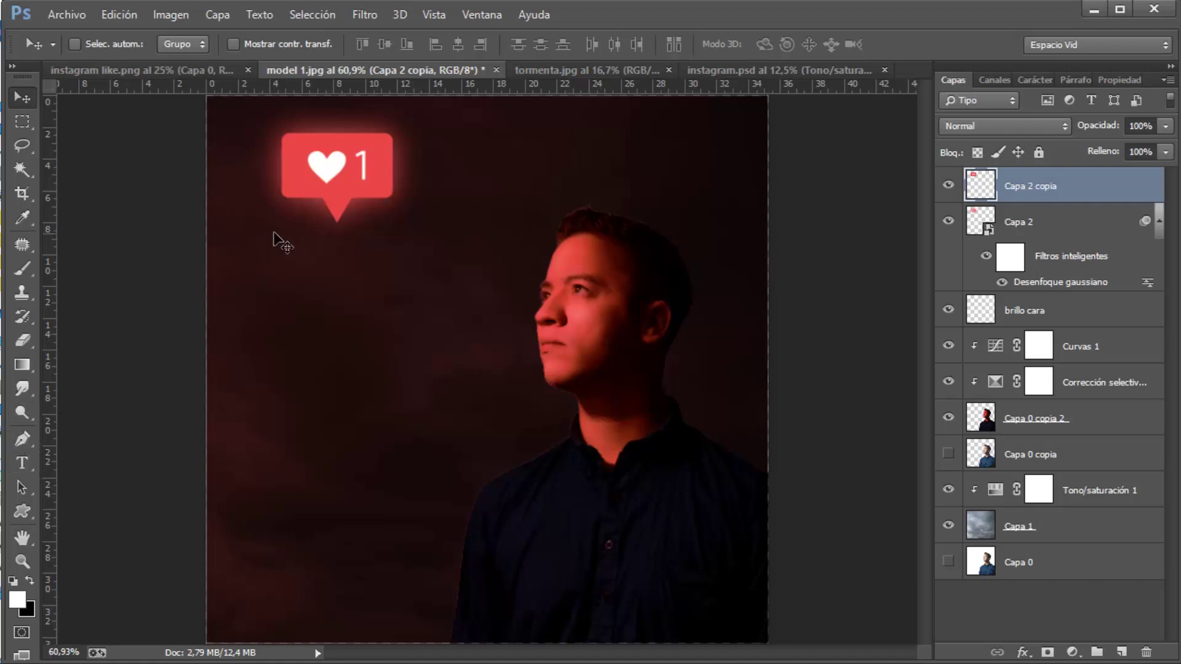
Sample the badge red and paint over the like icon on a new layer with a 245 px brush
key(i)
click(384, 176)
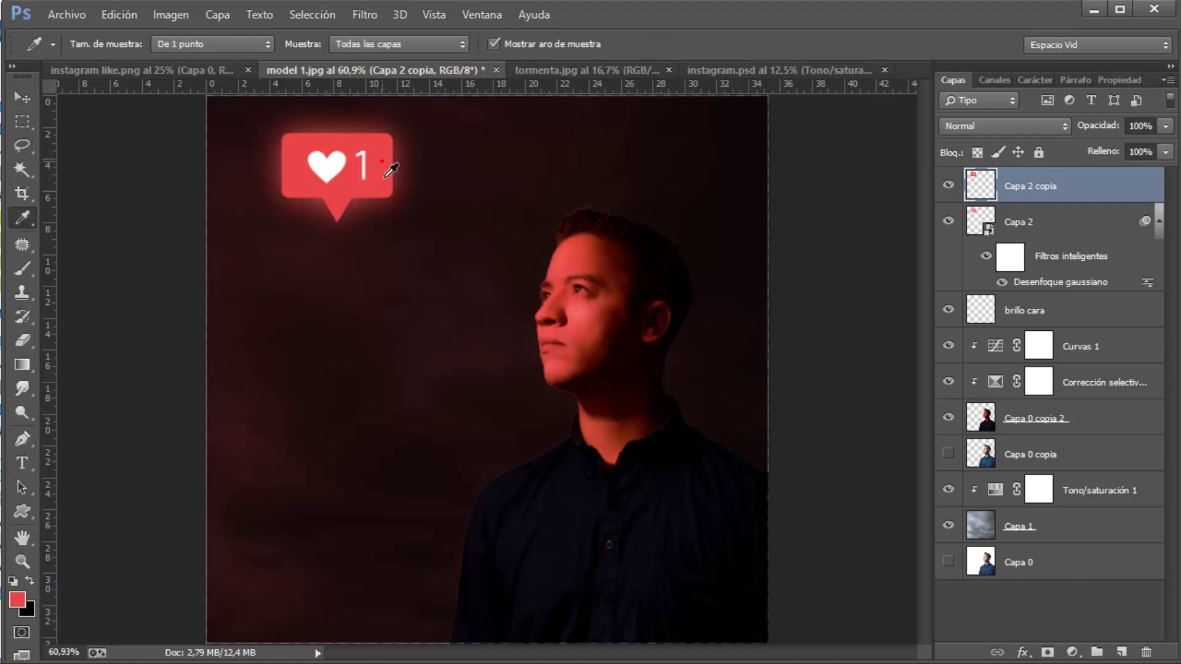
key(b)
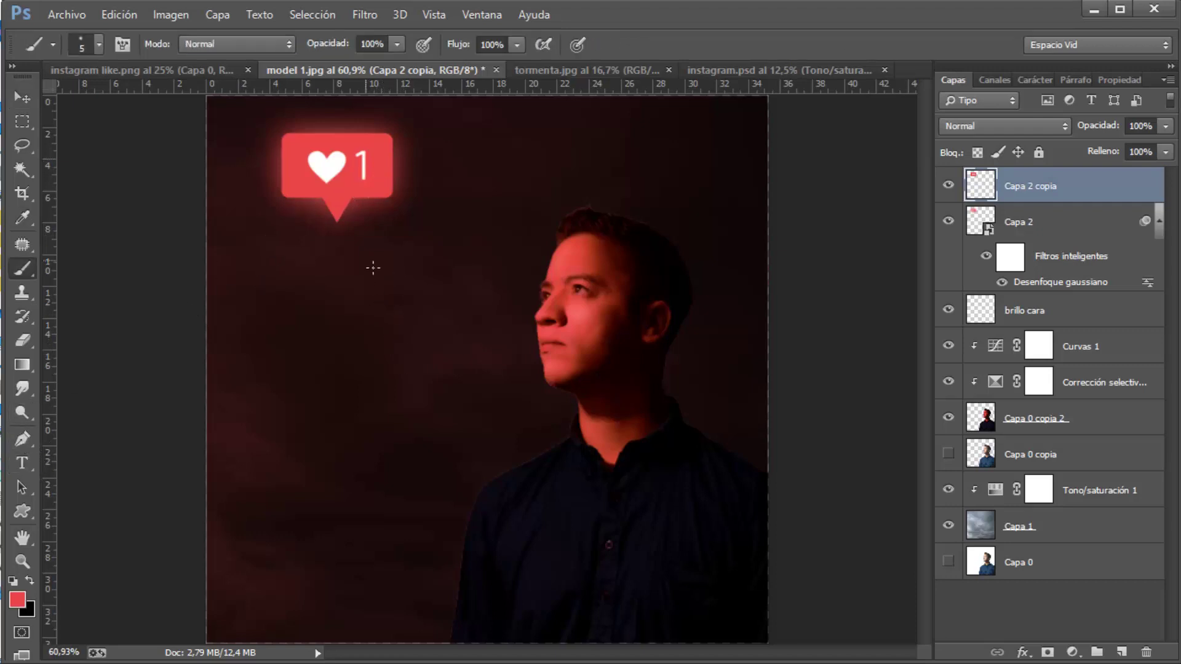
drag(367, 259, 411, 238)
click(1120, 652)
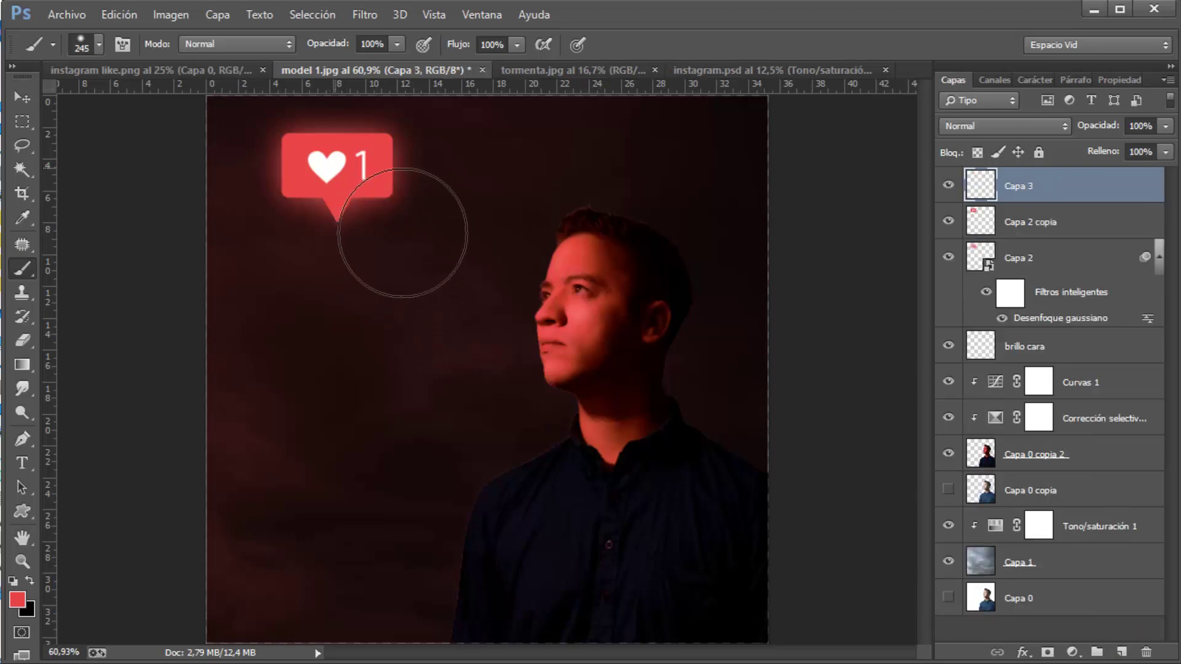
click(337, 169)
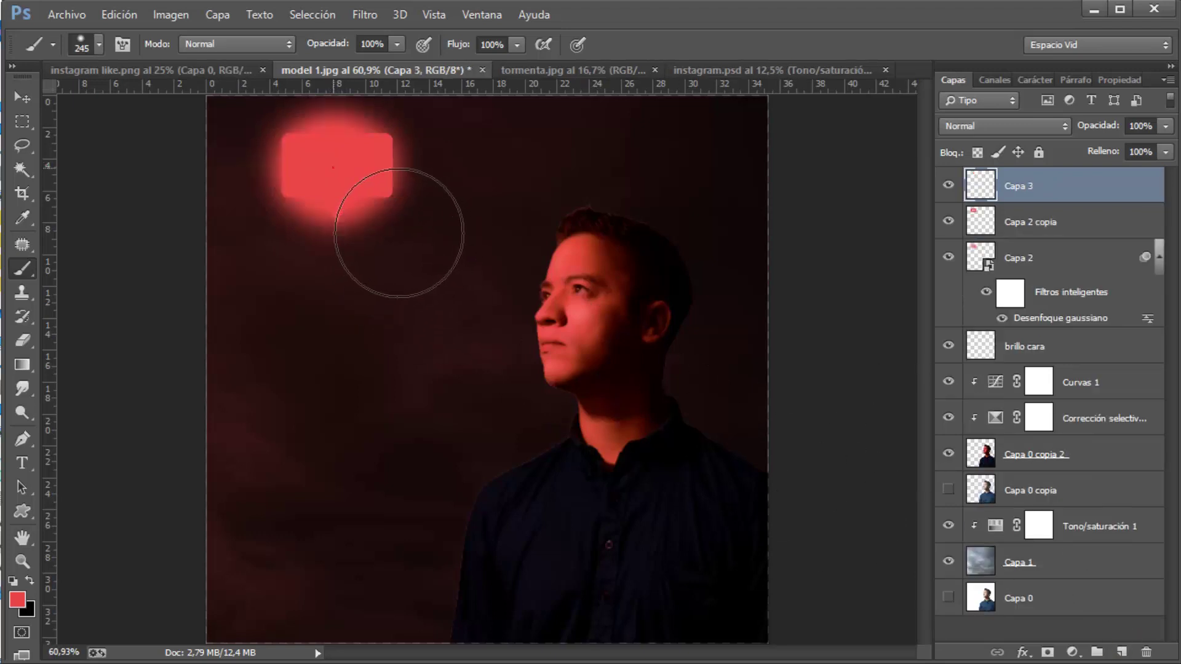
Set the paint layer to Trama blending at 50% opacity
click(969, 127)
click(971, 368)
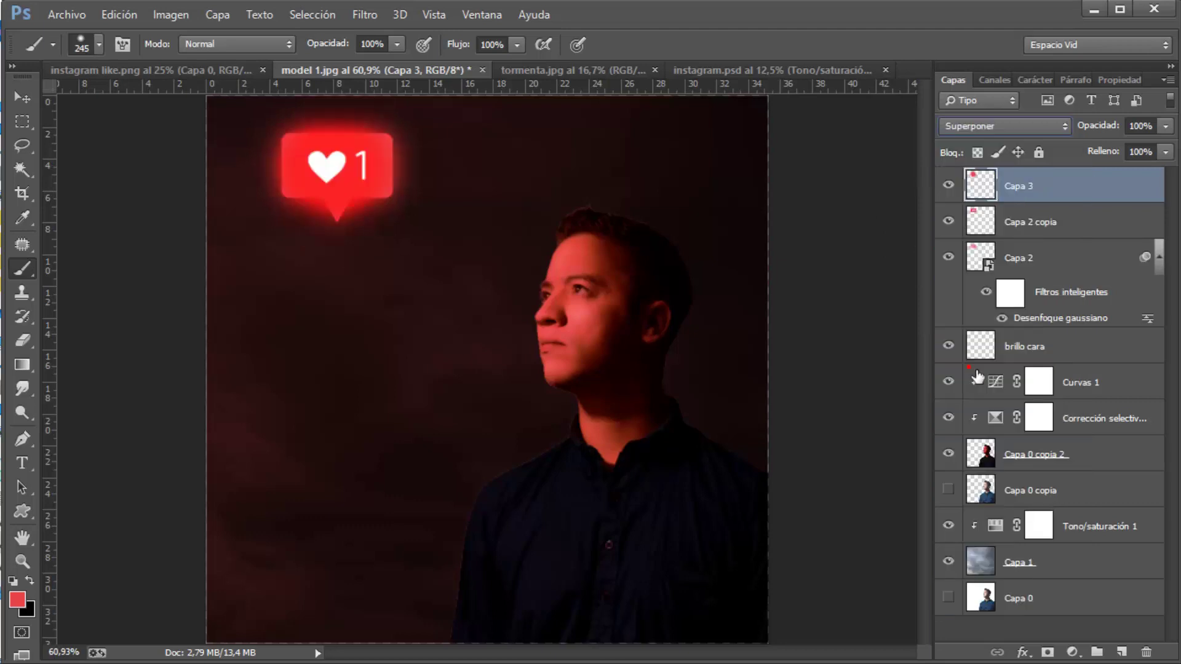
click(987, 127)
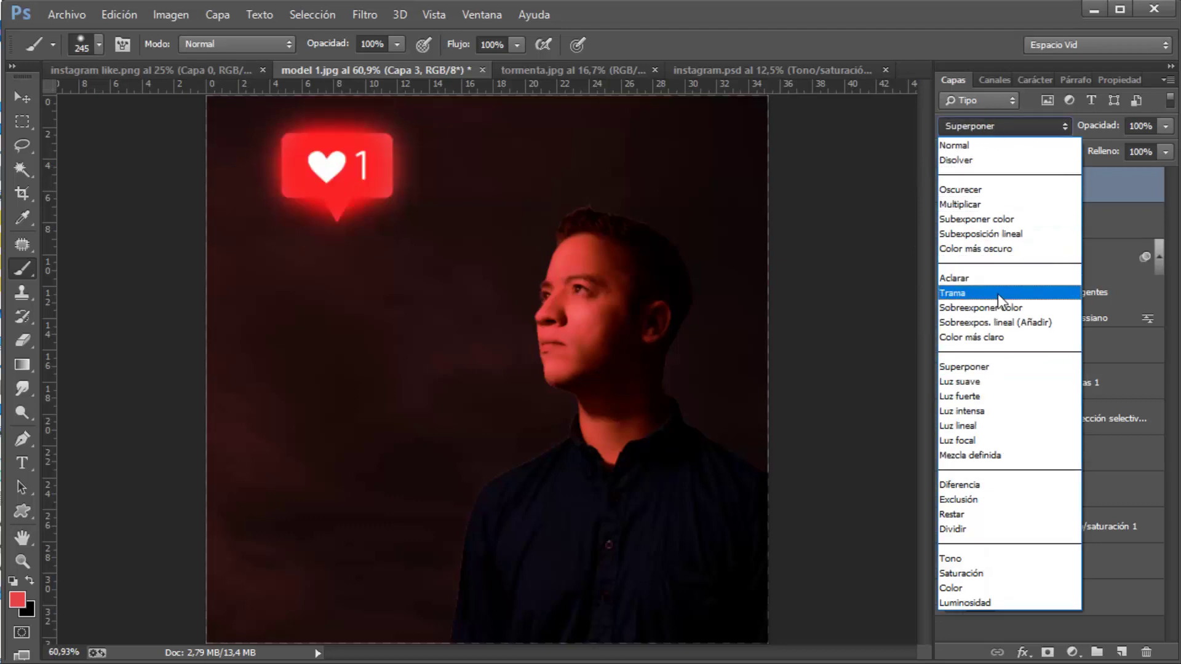
click(998, 294)
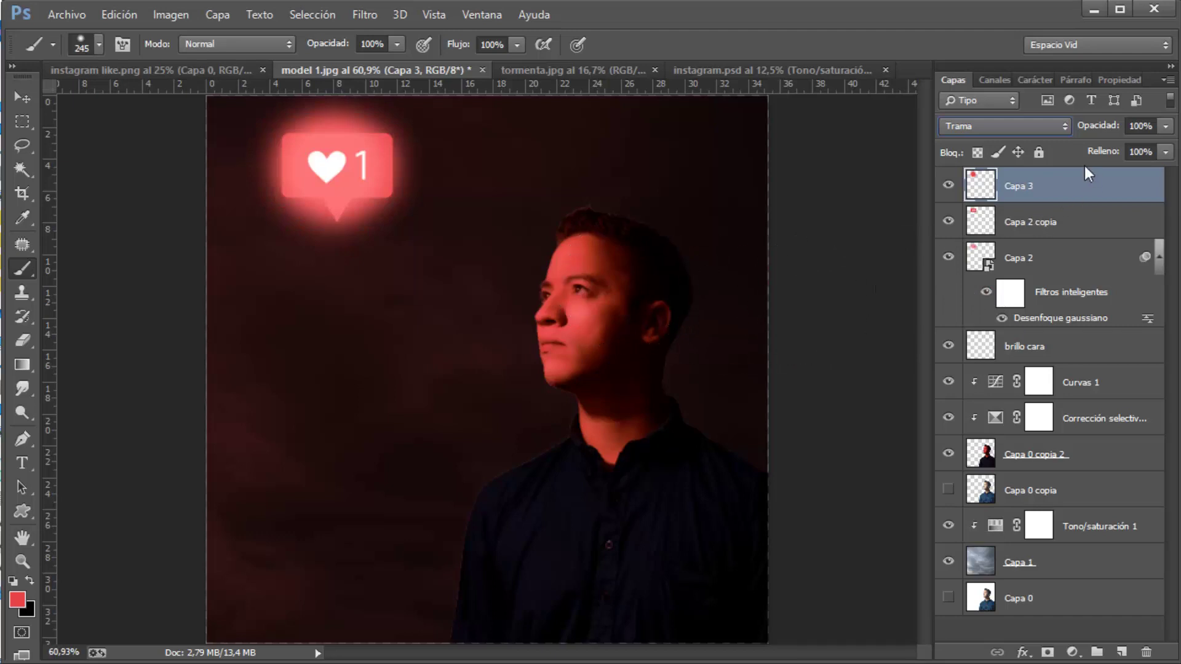
drag(1109, 135, 1100, 135)
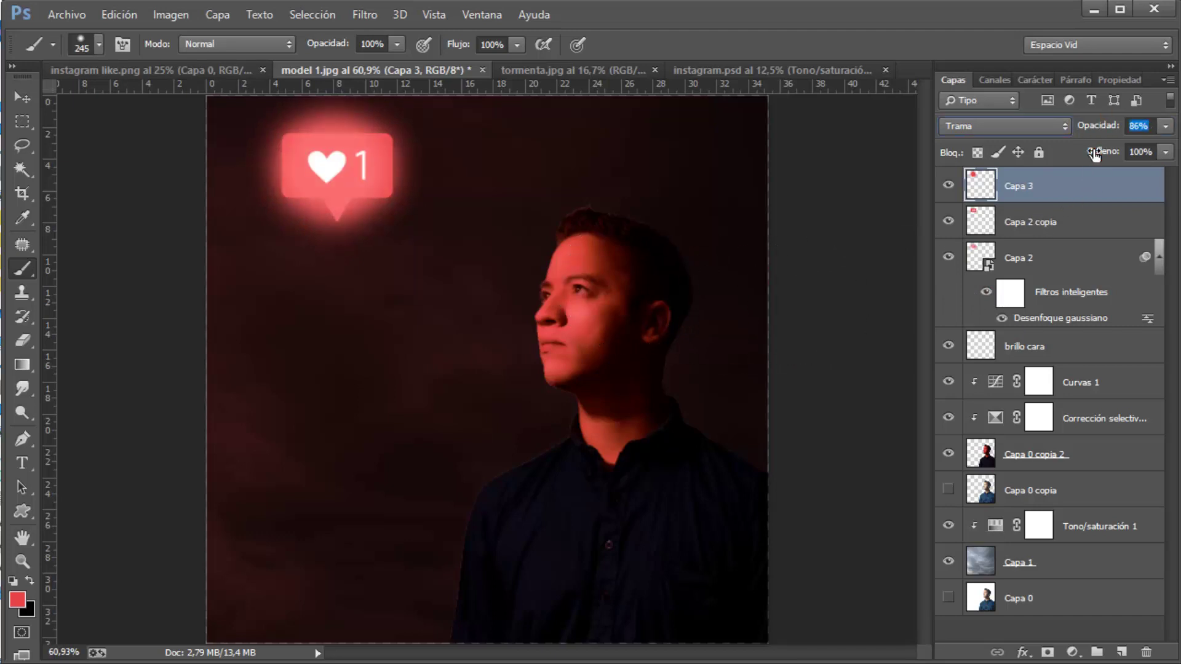
mouse_move(1073, 187)
mouse_down()
mouse_move(1066, 239)
mouse_move(1055, 187)
mouse_up()
drag(1098, 128, 1076, 136)
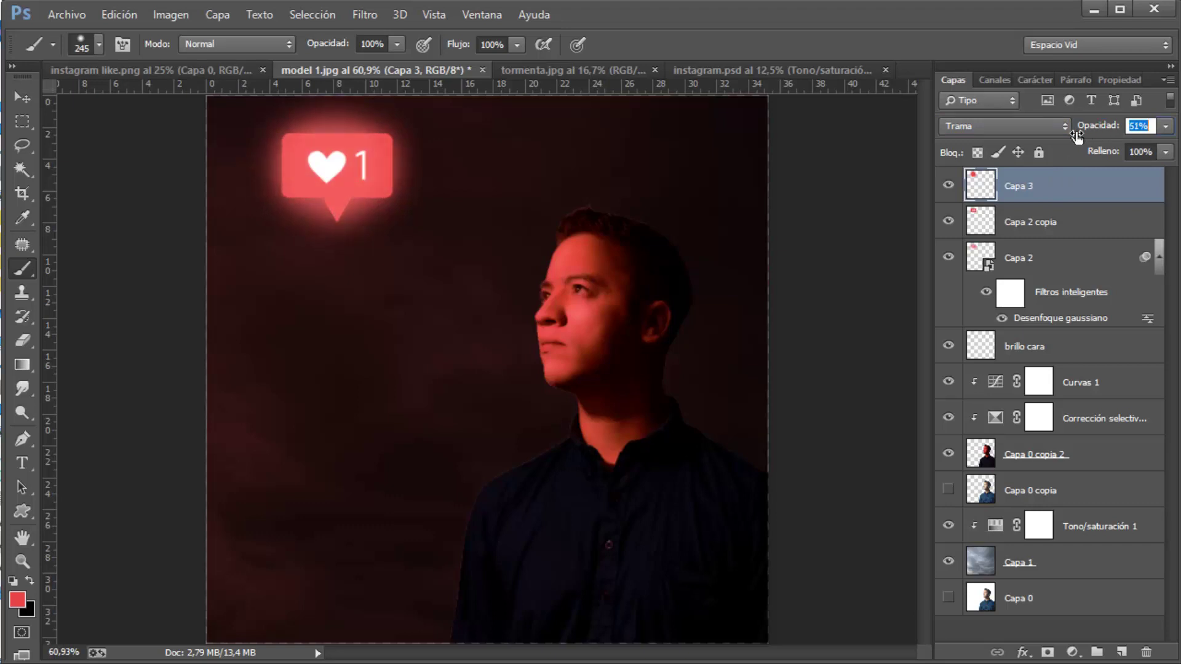
click(1148, 127)
text(50)
key(Return)
click(23, 100)
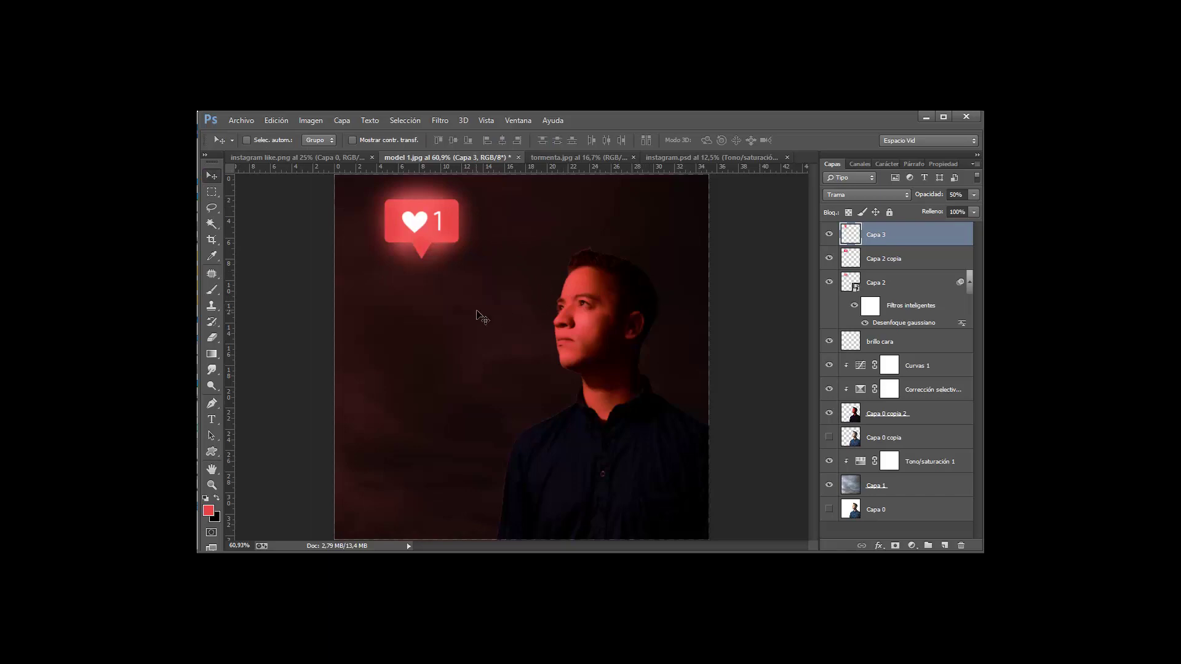
Group the three like-icon layers, Capa 2 to Capa 3, into Grupo 1
scroll(476, 312, down, 1)
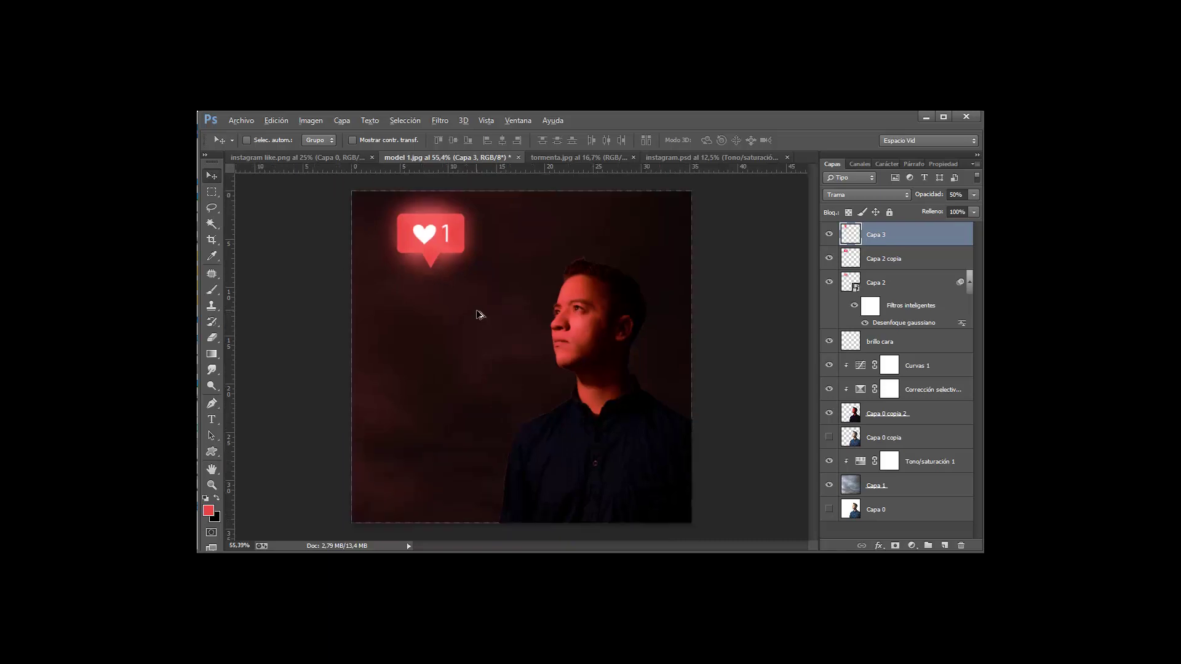
key(alt)
click(893, 279)
shift+click(900, 238)
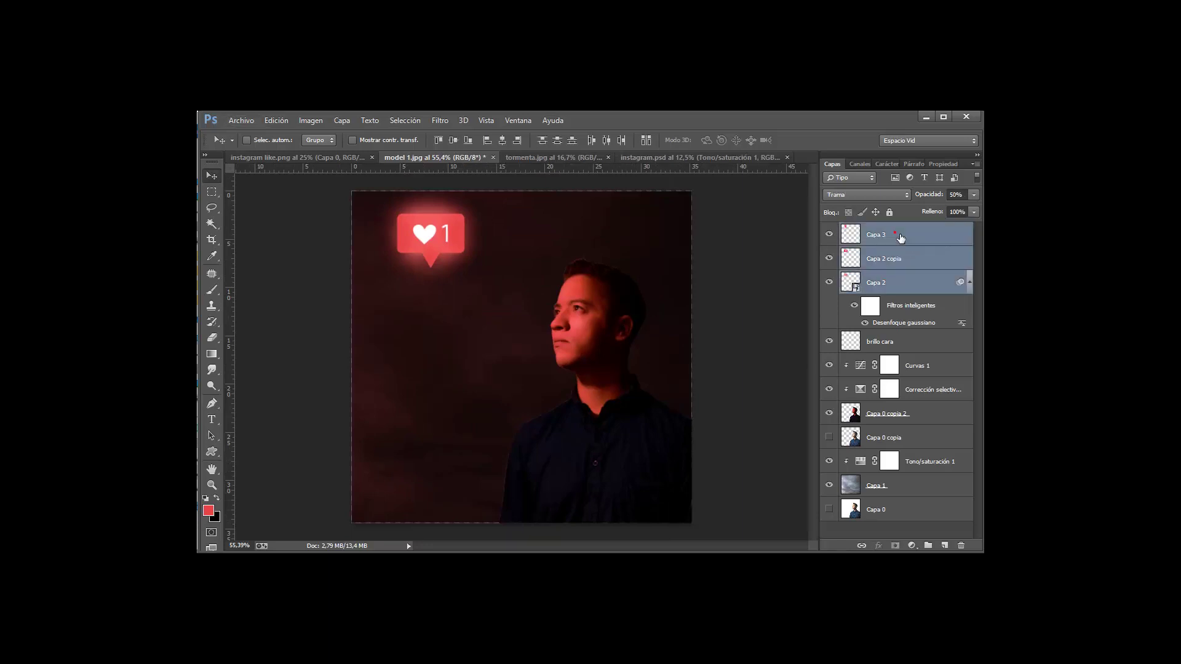
key(ctrl+g)
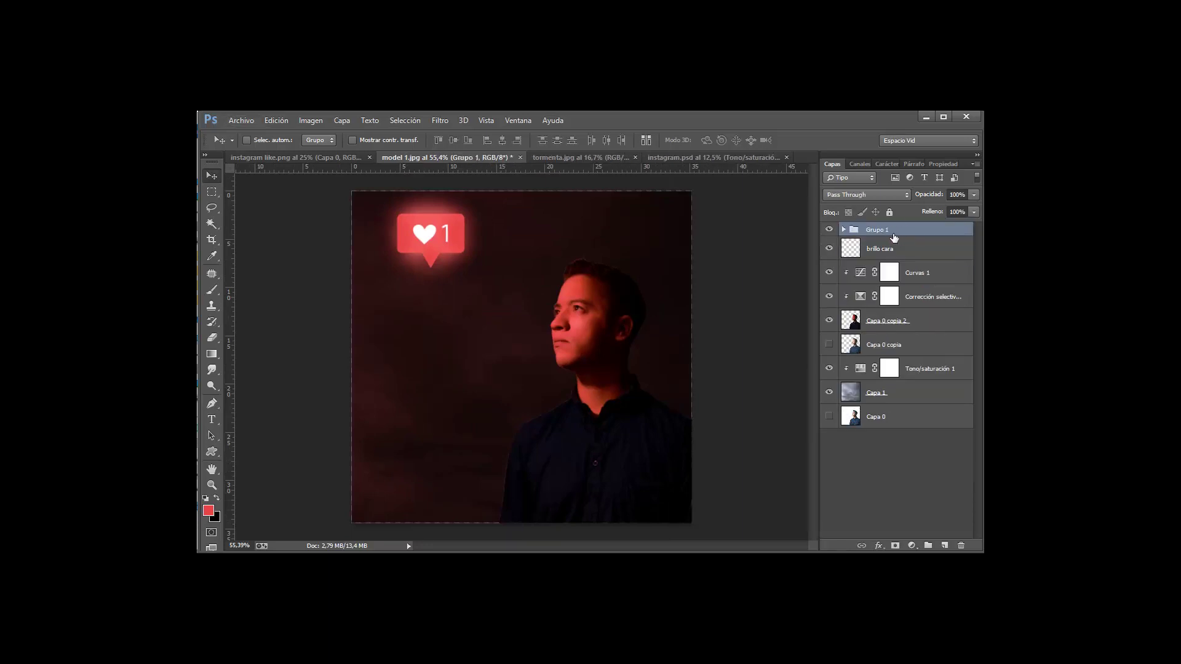
Add a Corrección selectiva layer adjusting Rojos: Amarillo +4, Negro -2
click(912, 546)
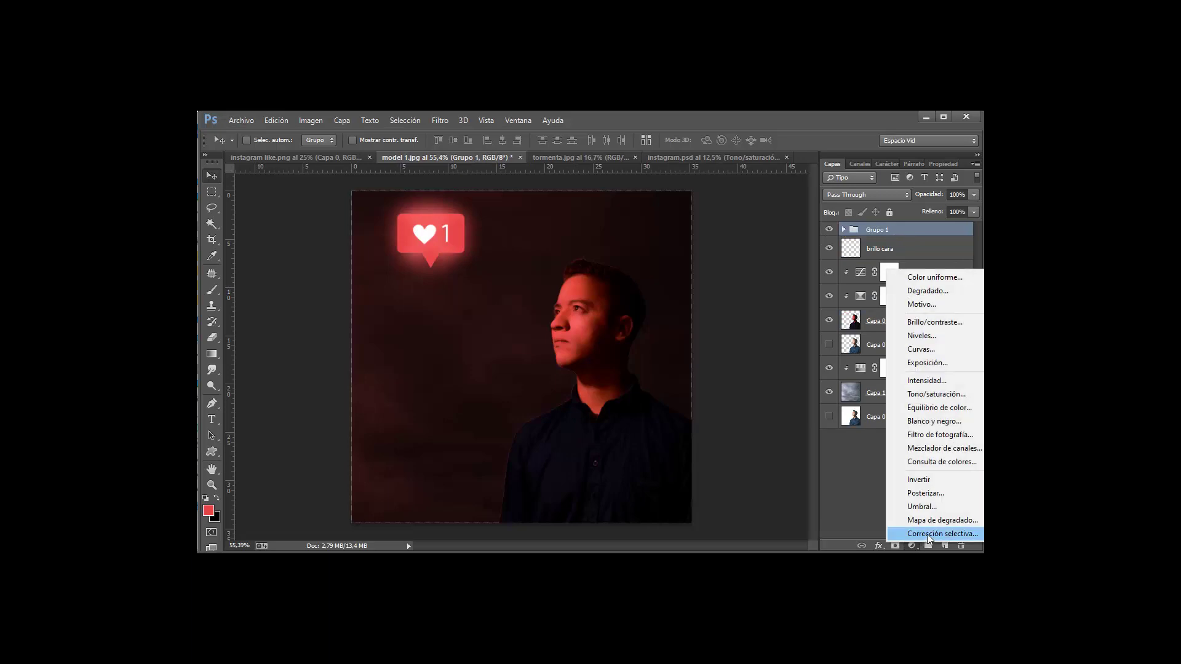
click(929, 534)
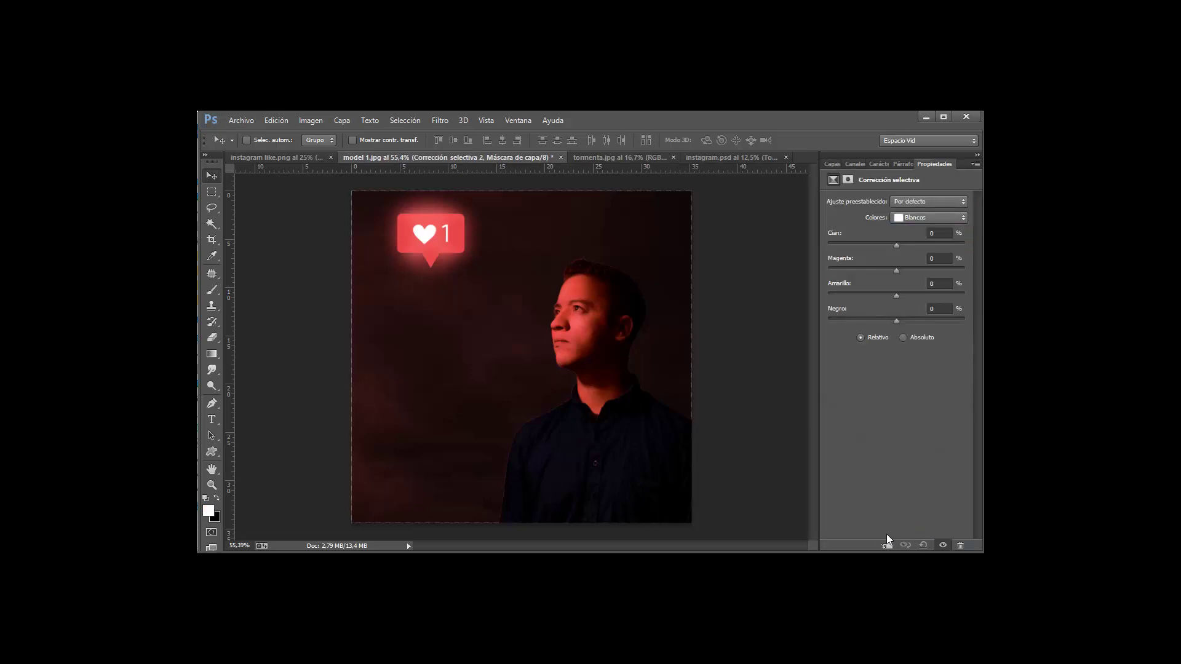
click(902, 219)
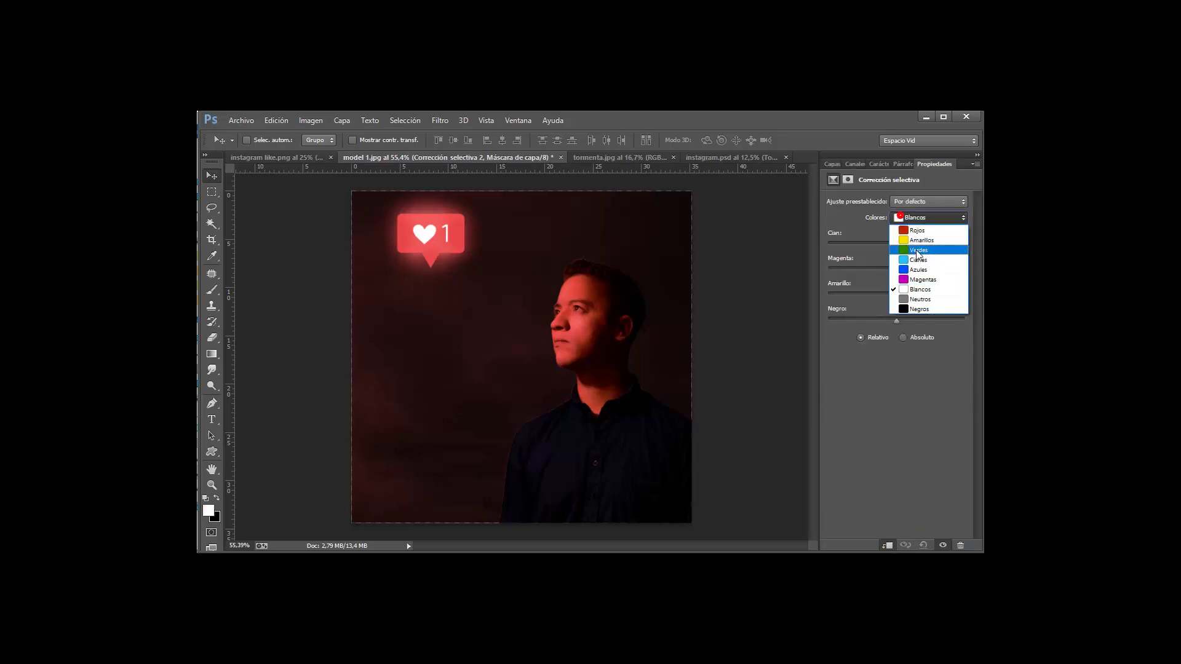
click(913, 231)
mouse_move(895, 320)
mouse_down()
mouse_move(880, 321)
mouse_move(895, 321)
mouse_up()
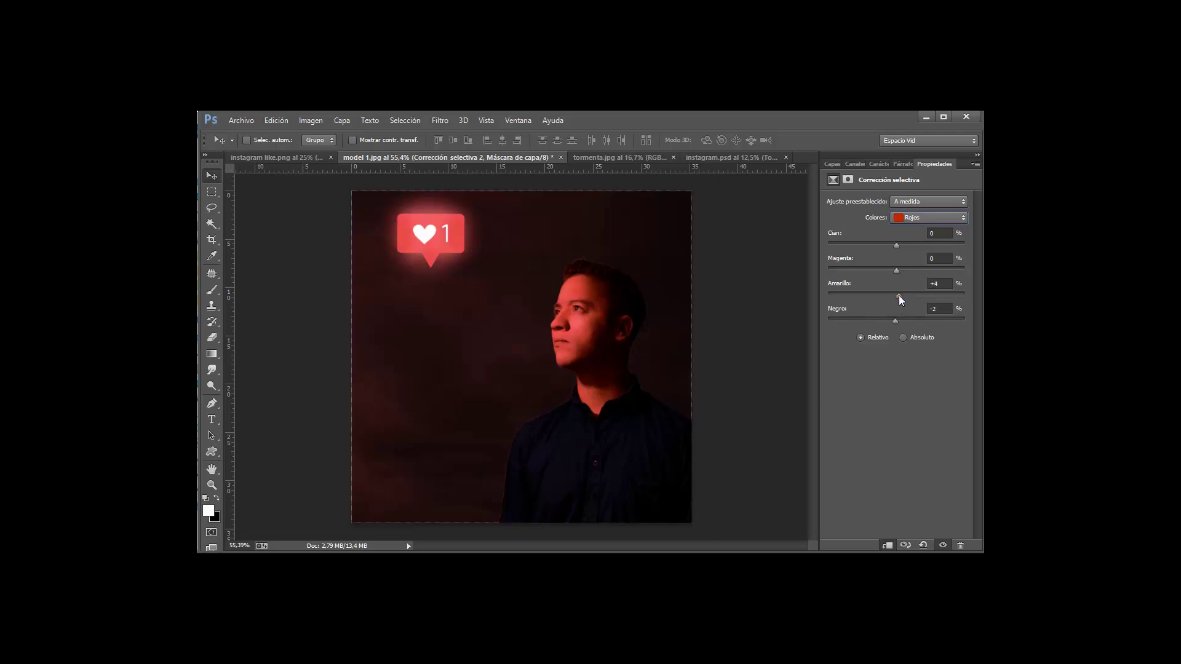
click(832, 164)
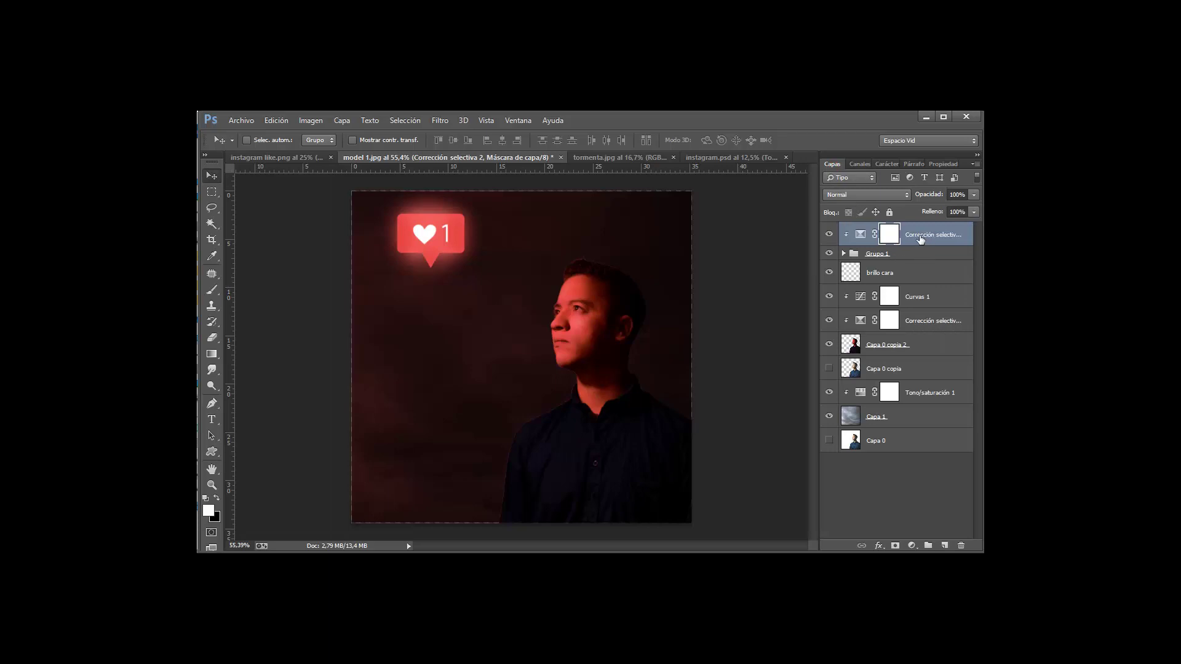
Stamp all visible layers into a merged Capa 4 set to Trama at 40% opacity
key(ctrl+shift+alt+e)
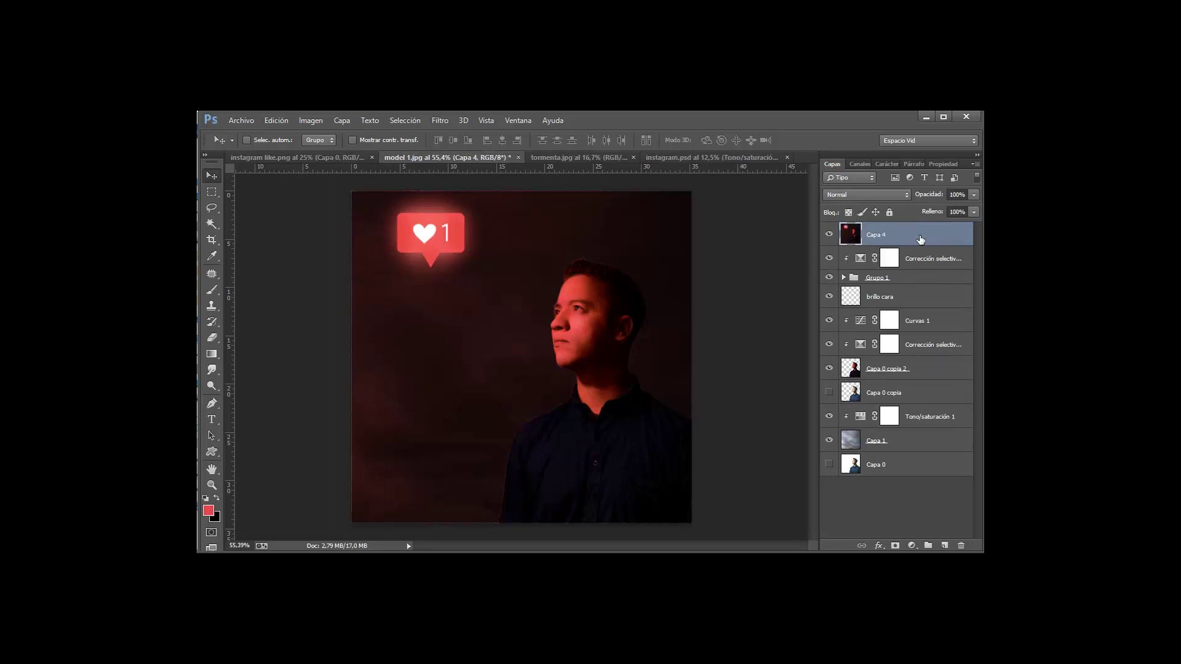
click(866, 195)
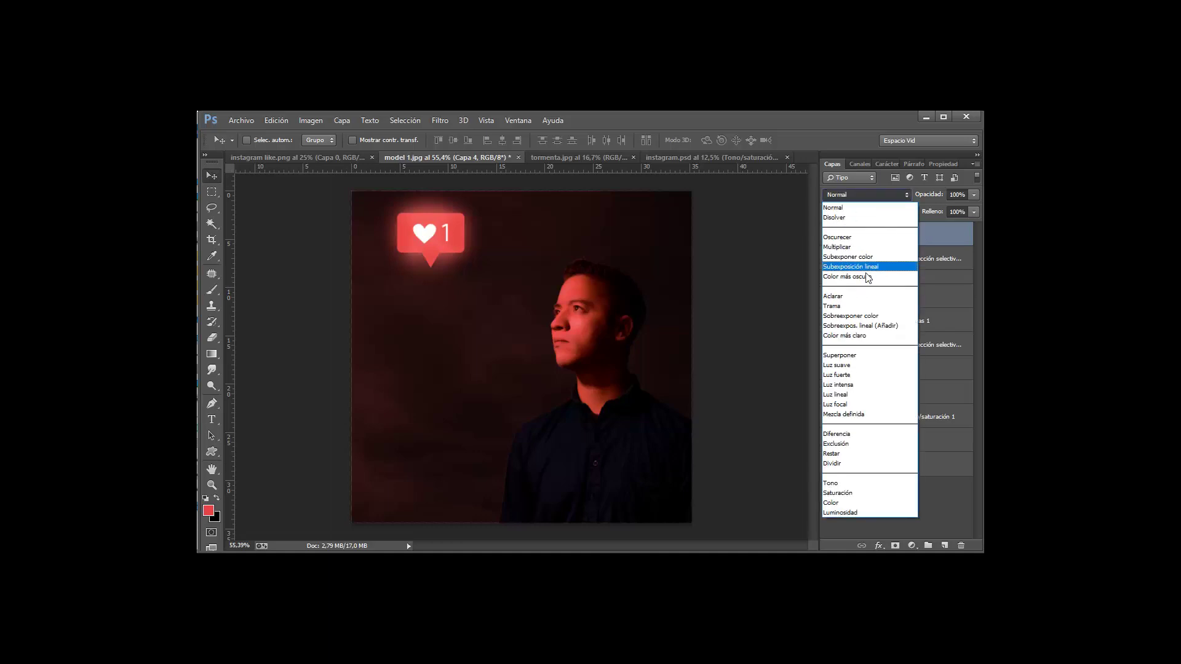
key(Escape)
key(shift+alt+s)
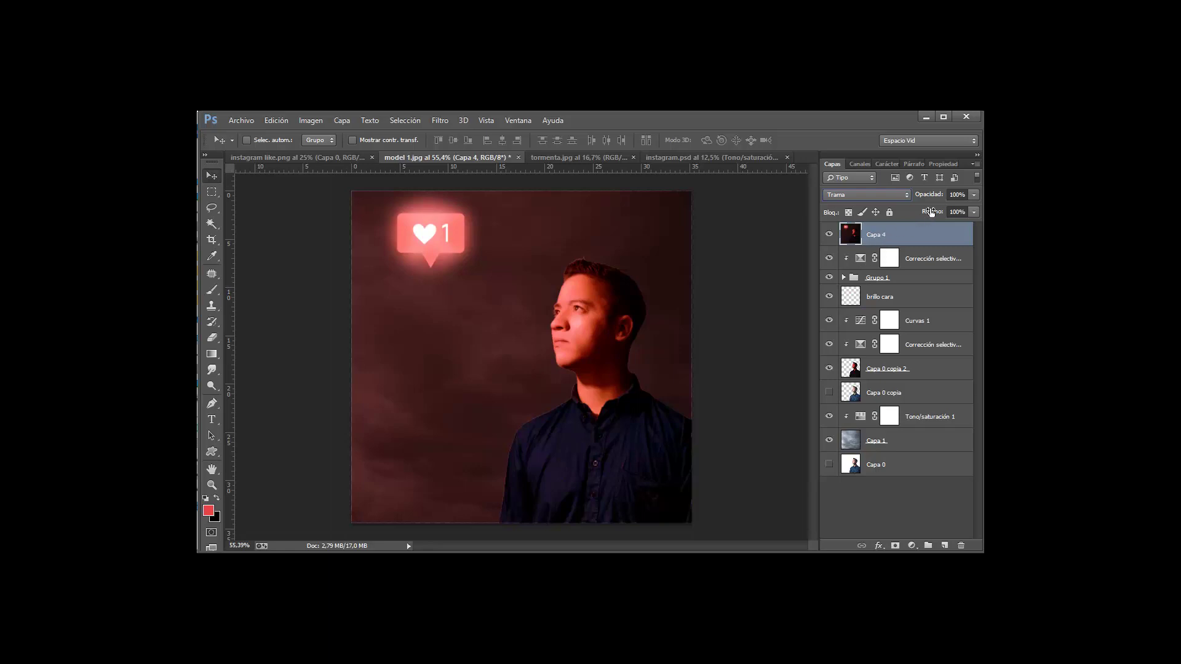
drag(933, 200, 895, 216)
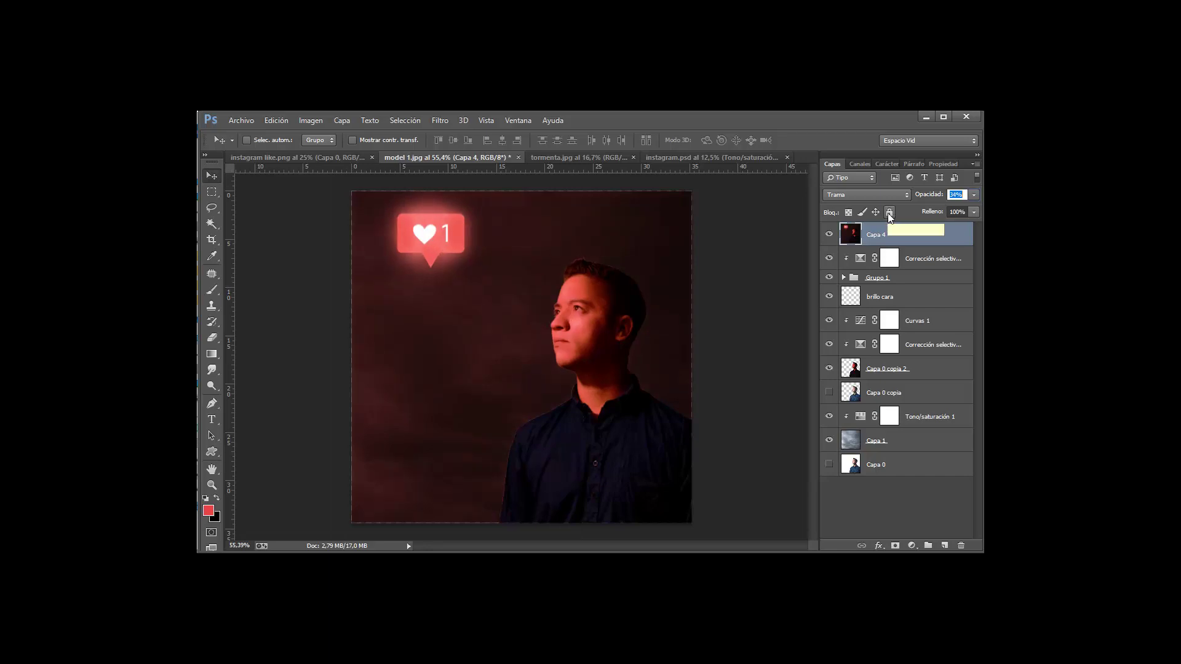
click(962, 197)
text(40)
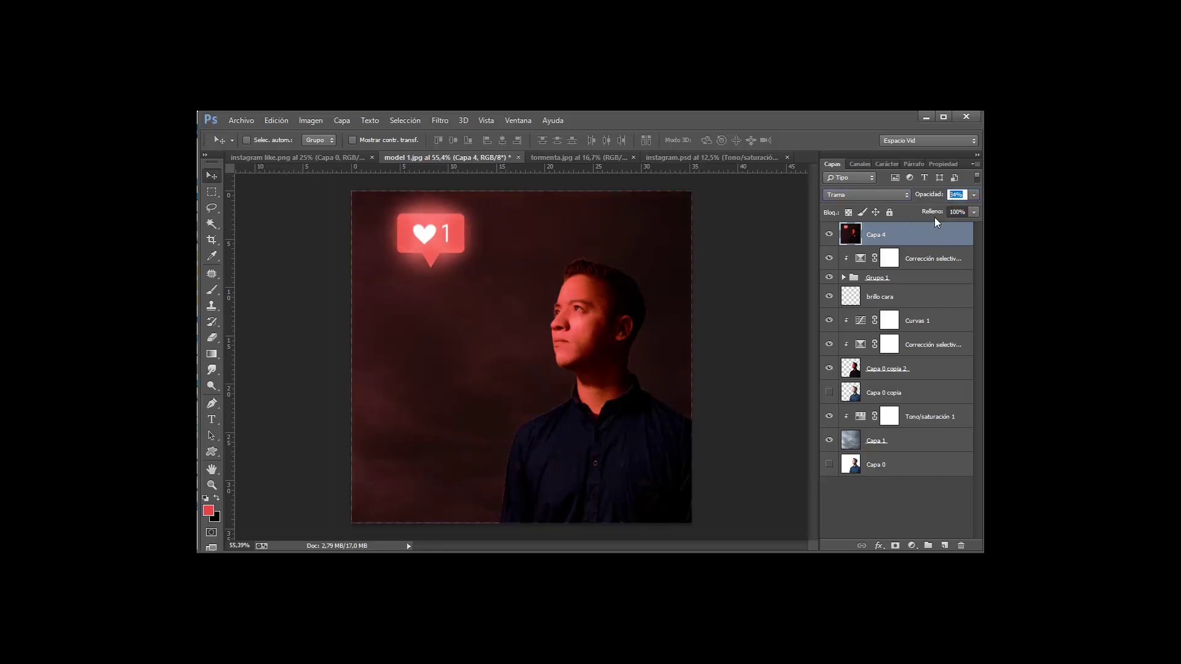
click(829, 234)
click(829, 234)
click(829, 234)
Stamp another merged copy and add an Equilibrio de color layer with highlights +6, +11, +15
key(ctrl+shift+alt+e)
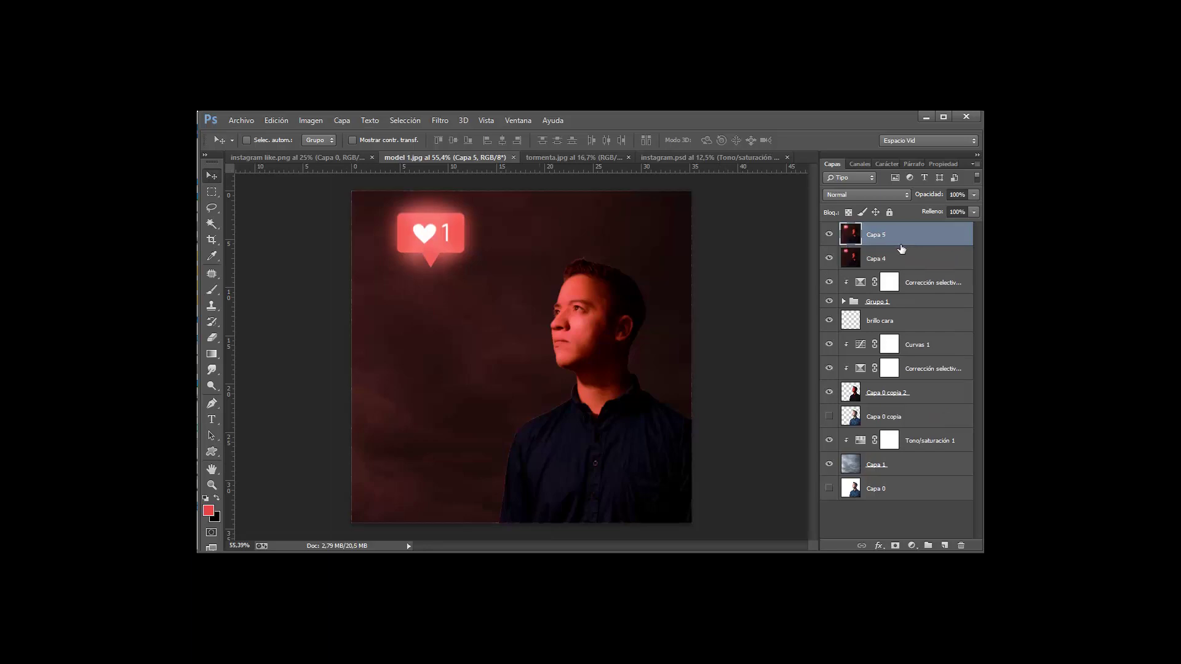
click(912, 546)
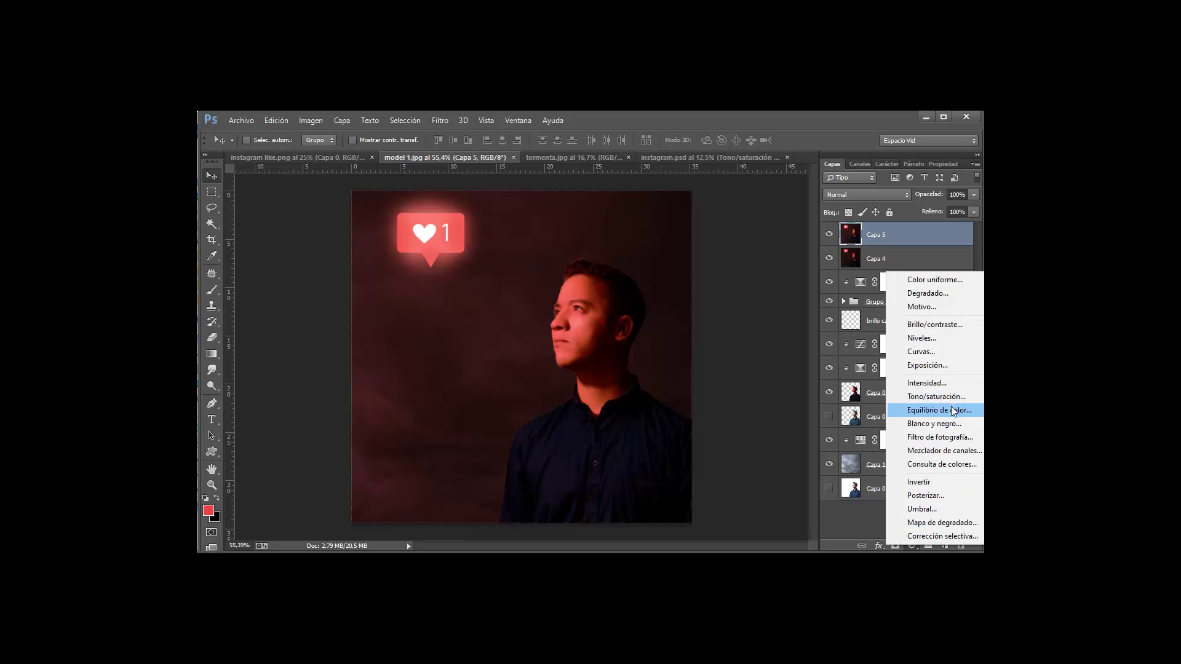
click(953, 411)
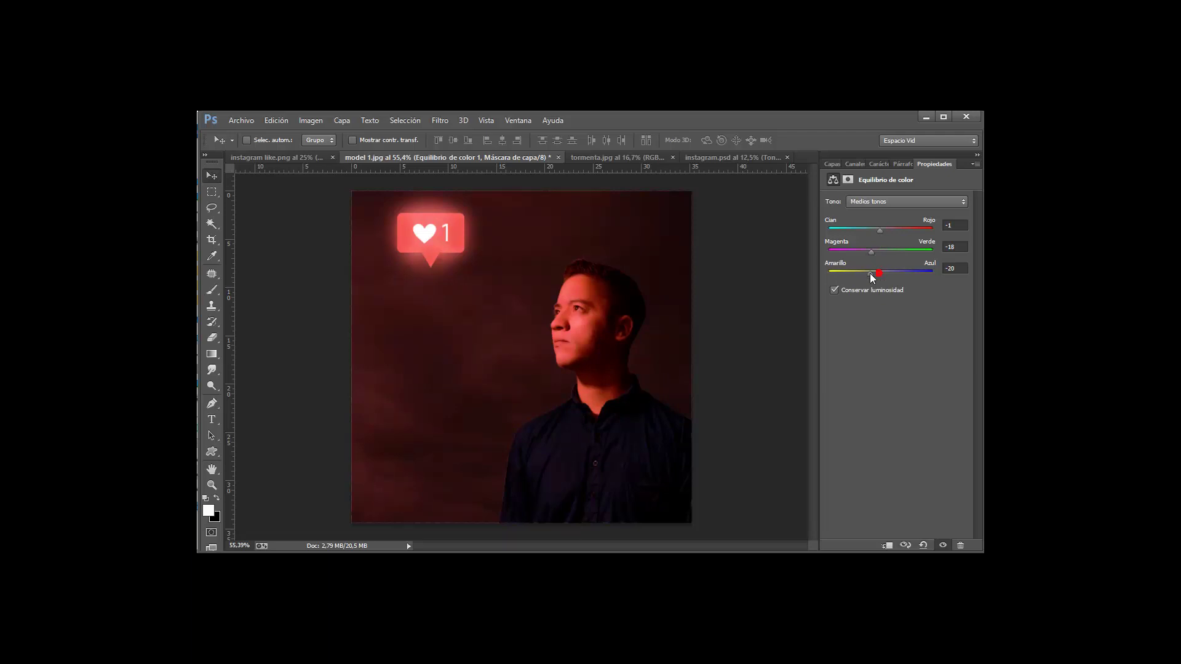
click(889, 203)
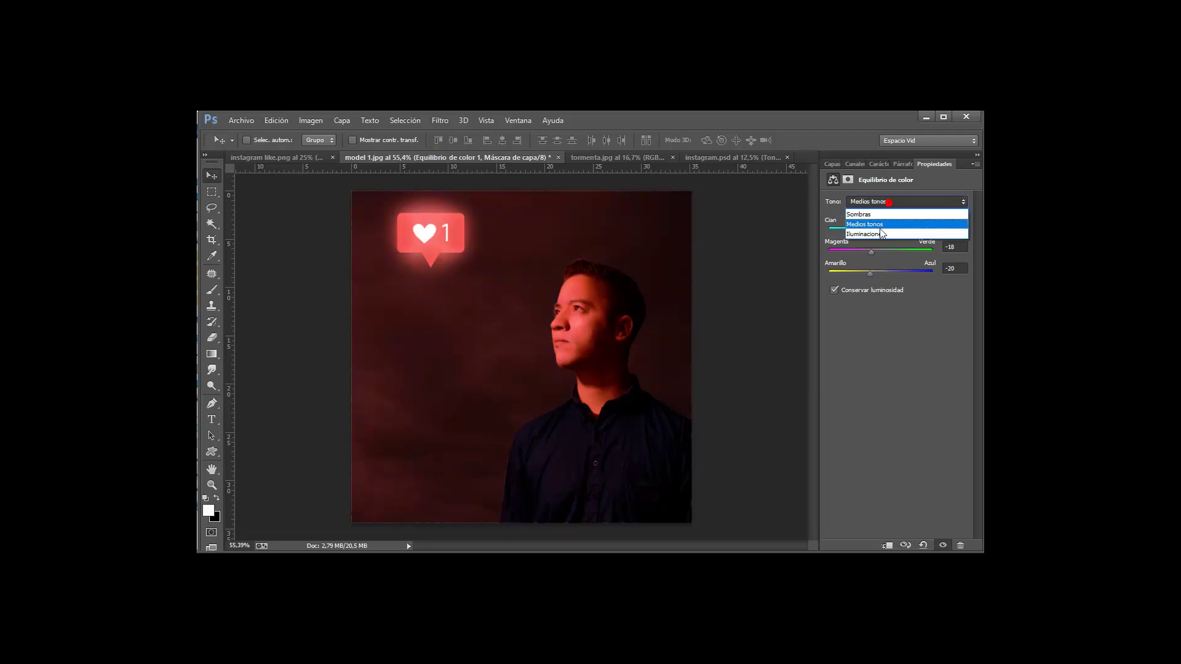
click(876, 237)
drag(880, 275, 869, 273)
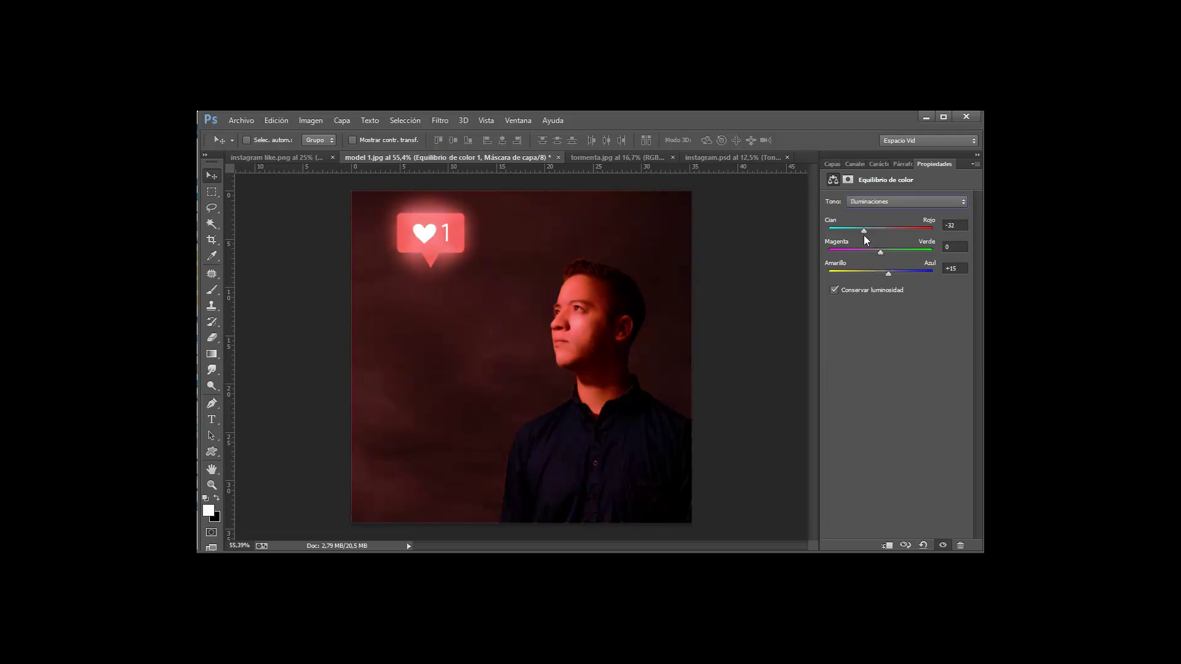
drag(860, 237, 888, 236)
drag(880, 253, 886, 255)
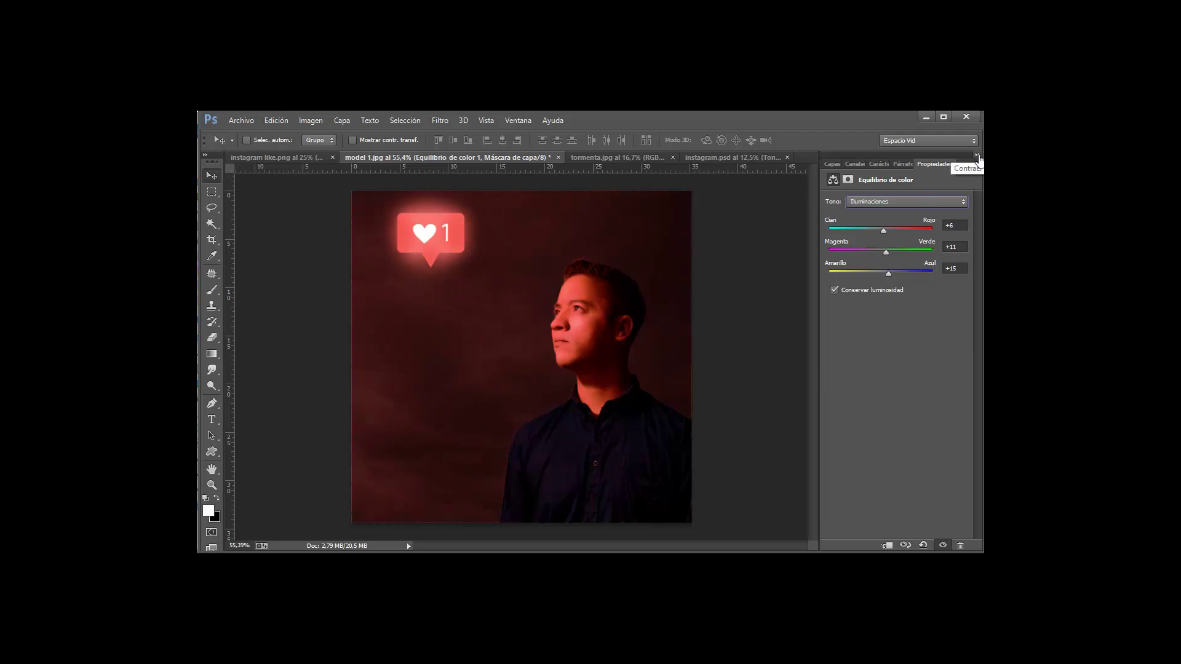
click(831, 164)
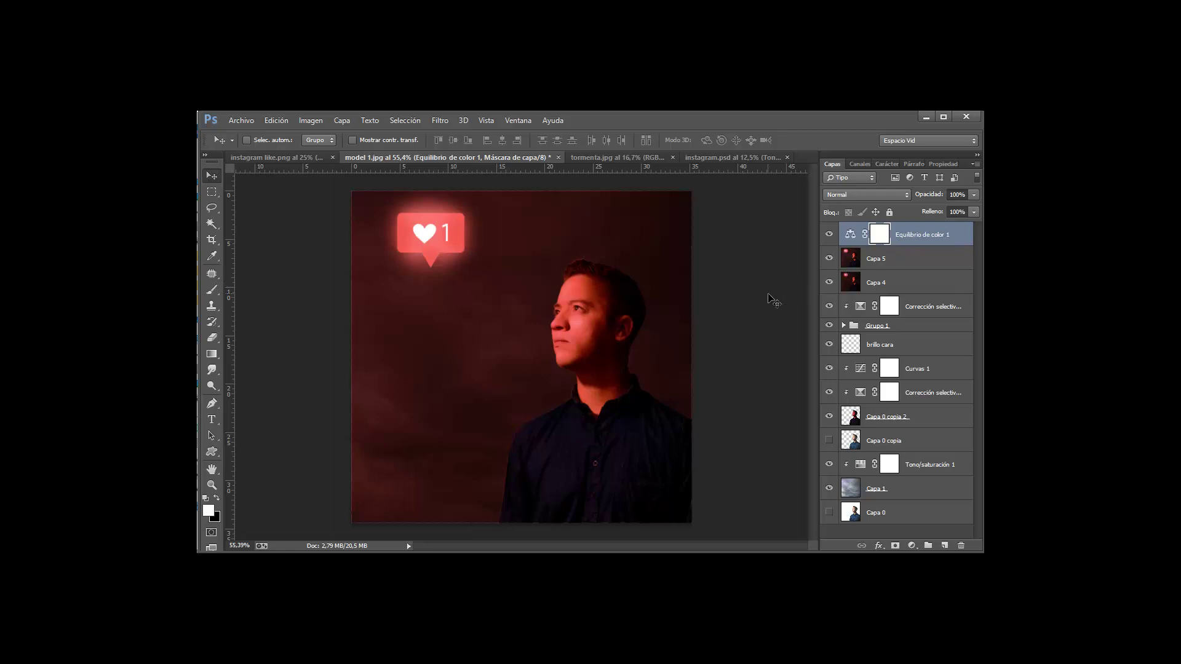
Compare with Capa 5 hidden and set Capa 4's opacity to 59%
click(899, 254)
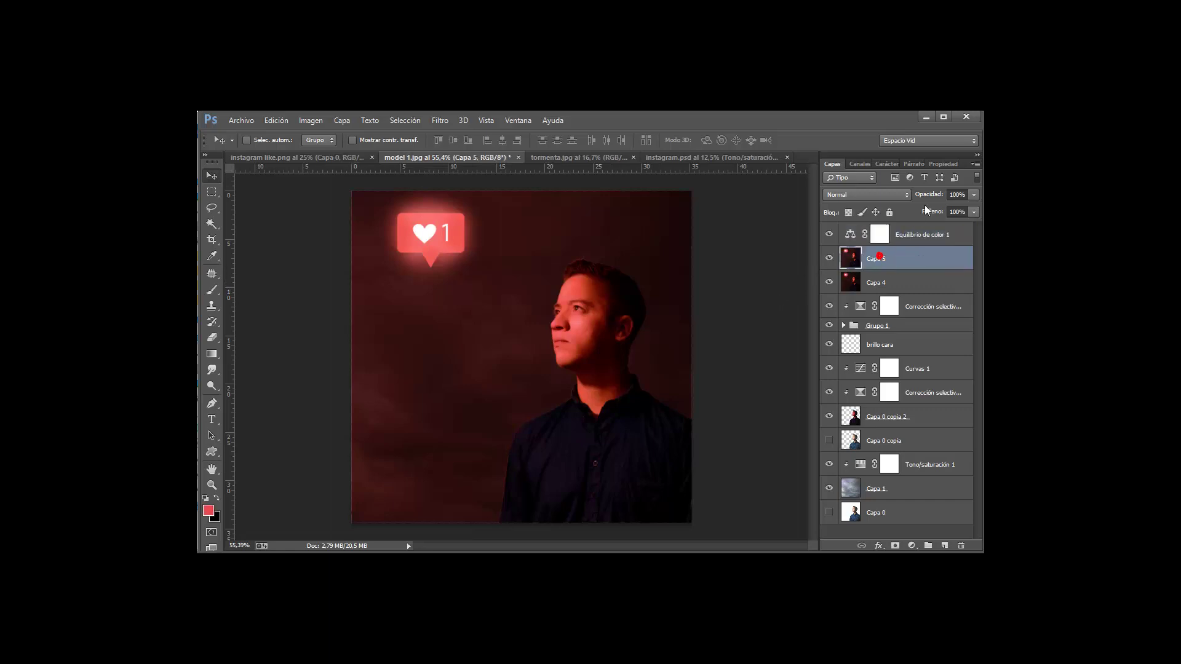
click(895, 286)
click(885, 264)
click(830, 260)
click(886, 279)
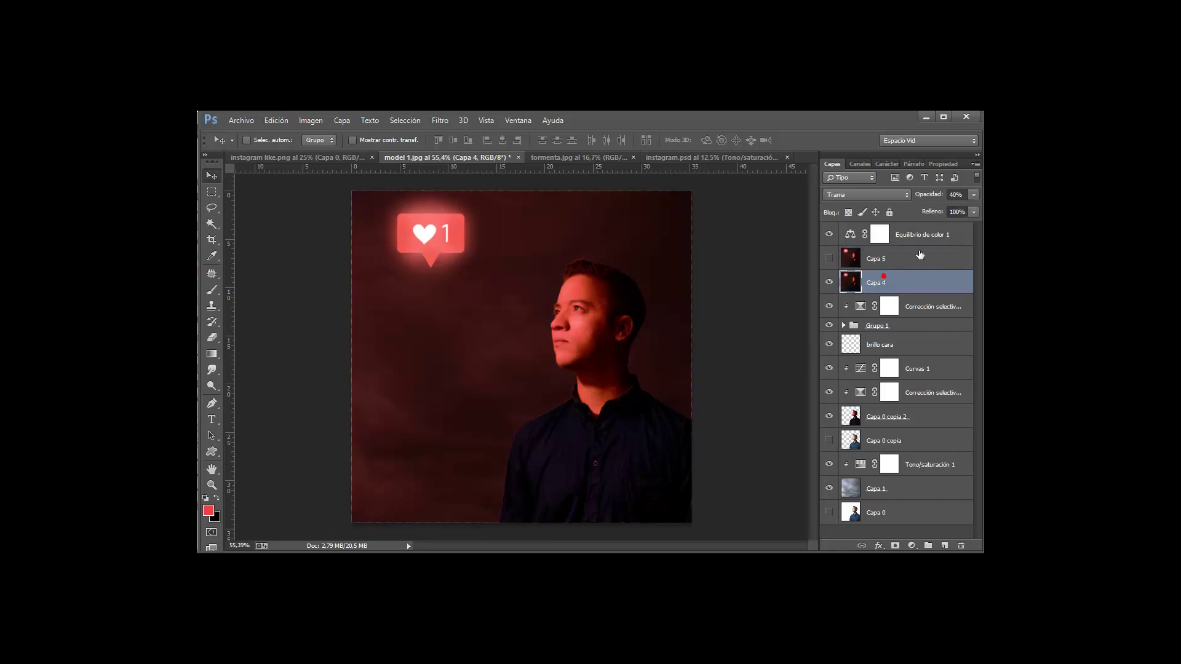
click(949, 195)
text(59)
key(Return)
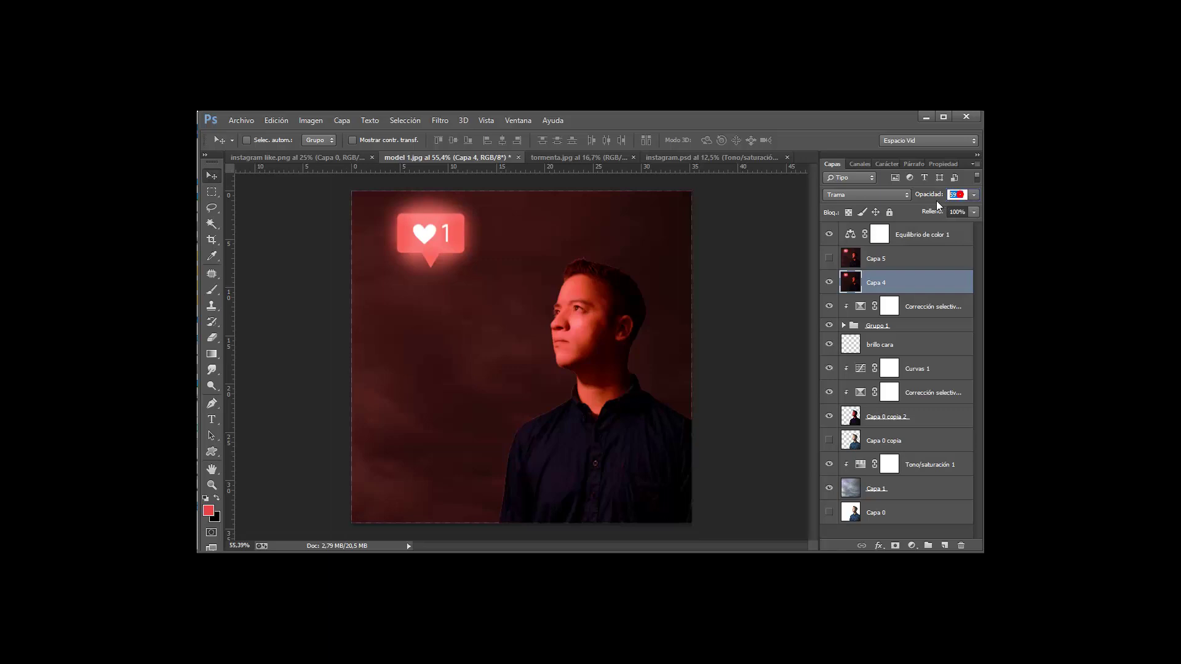
Delete the extra Capa 5 layer, undoing the accidental deletion of Capa 4
click(891, 259)
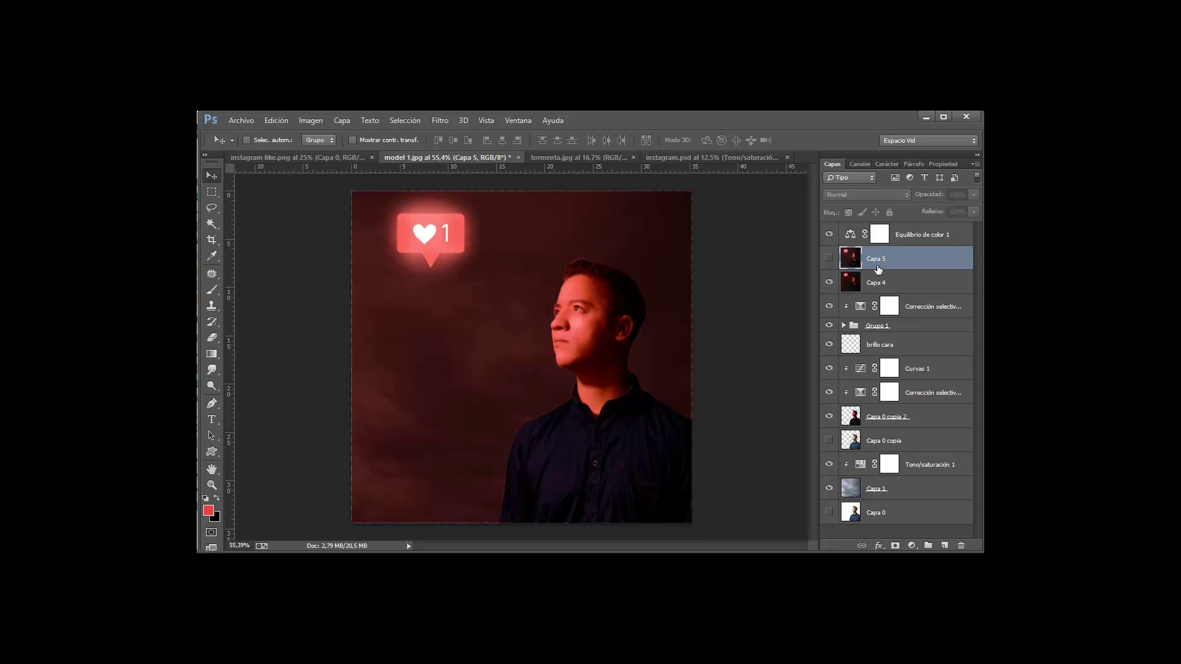
click(836, 263)
click(829, 259)
key(Delete)
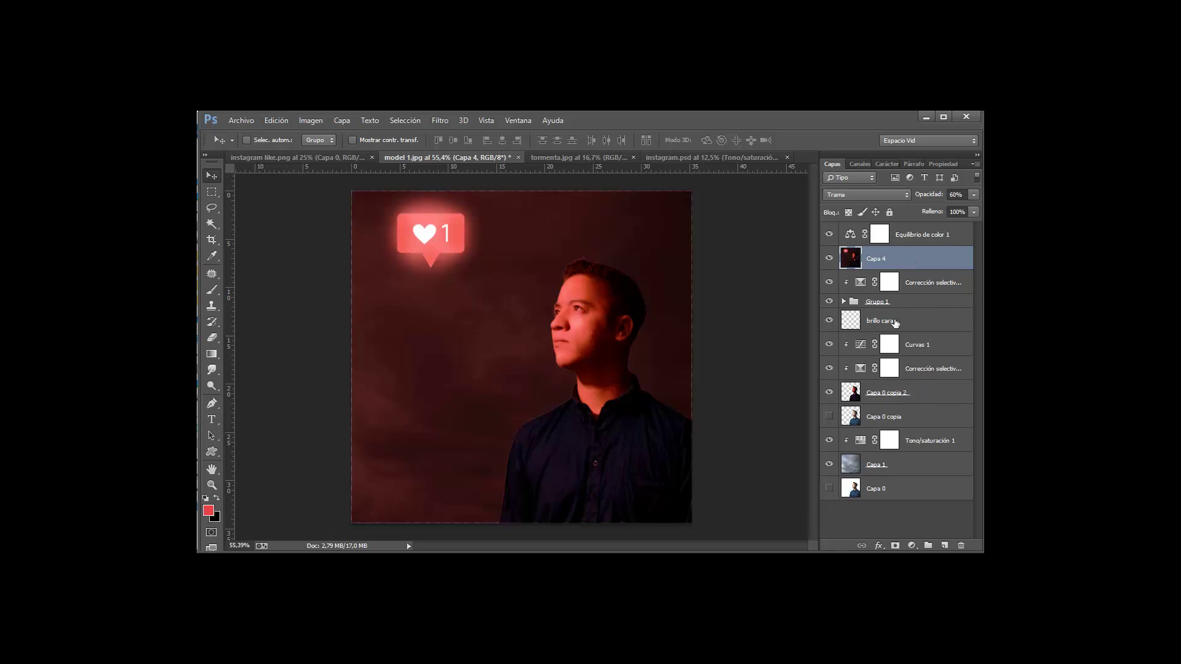
key(Delete)
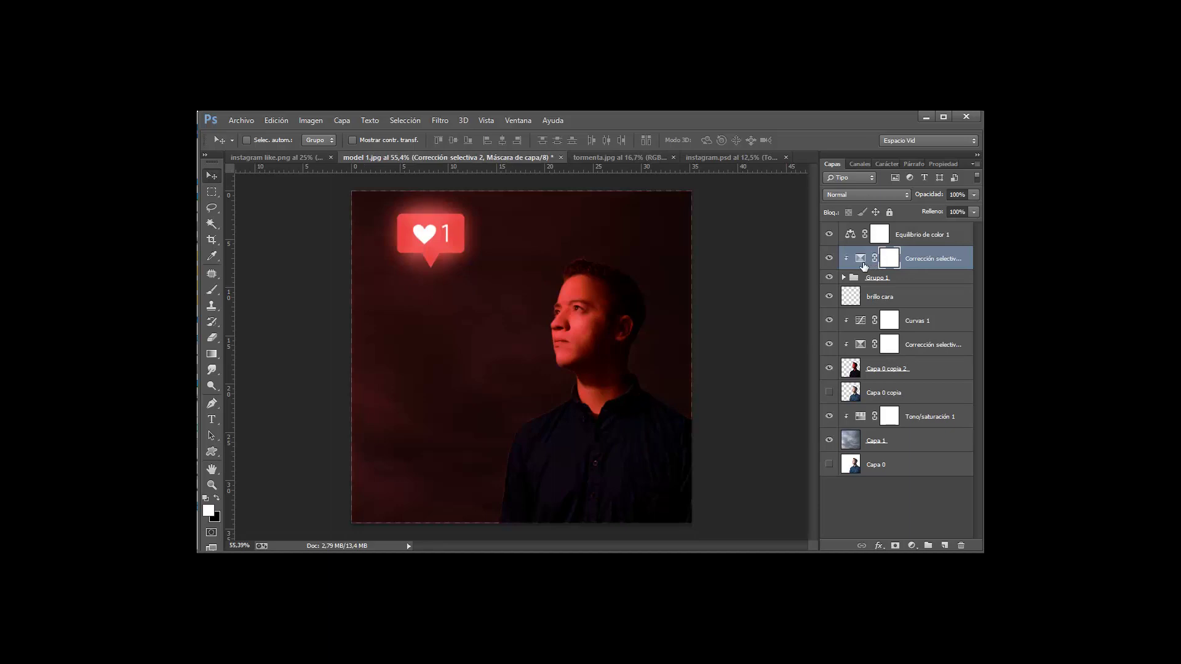
key(ctrl+z)
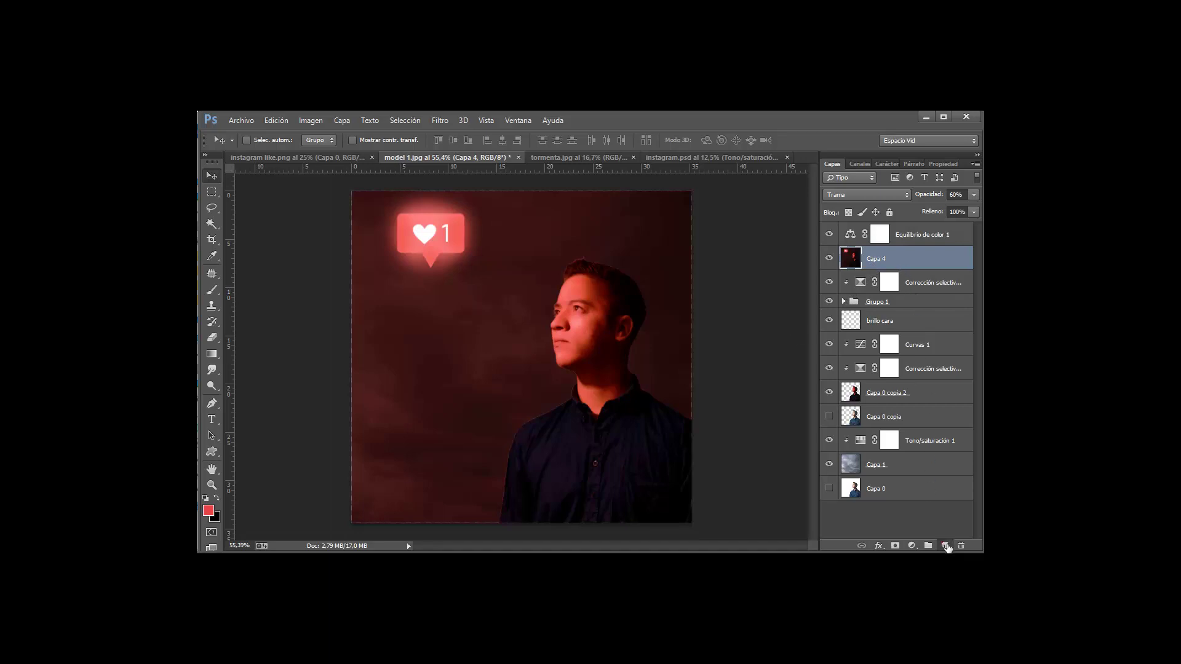
Add a new layer with a bottom-right to top-left gradient, try Luz suave, then clear it
click(944, 545)
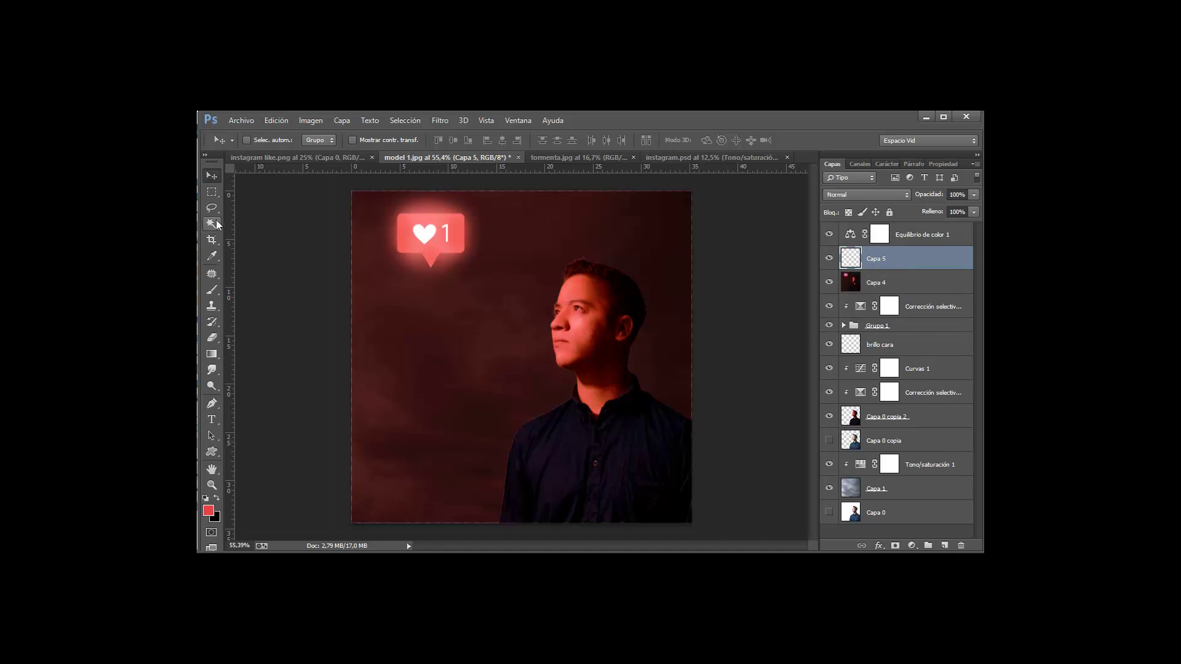
click(212, 354)
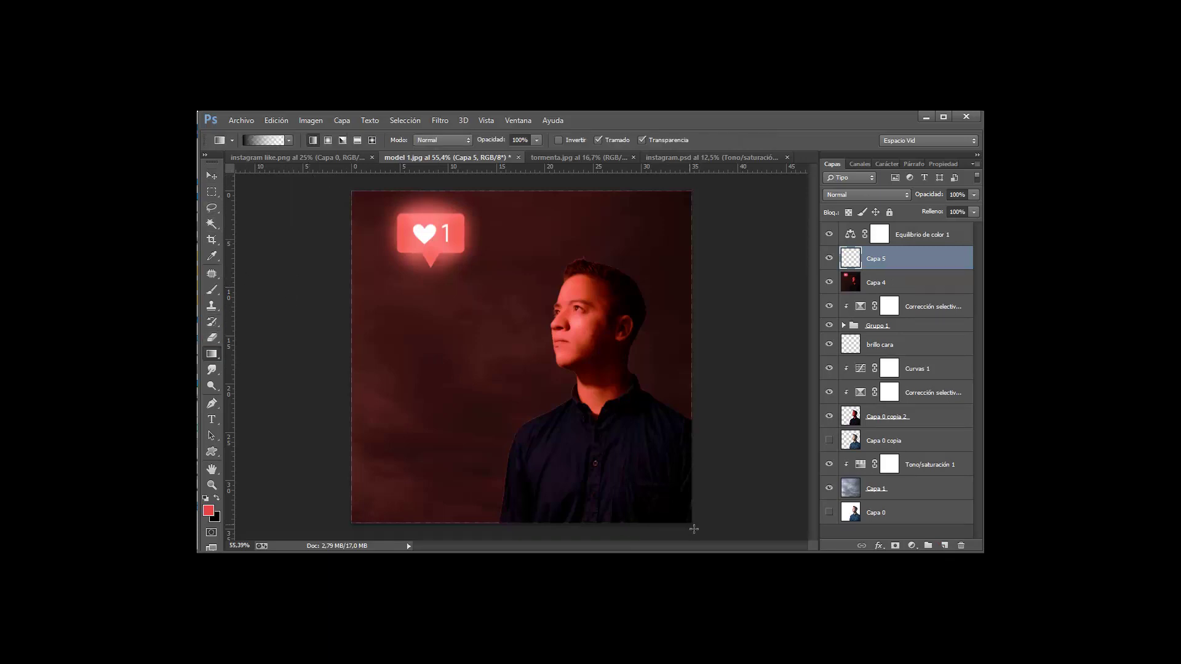
drag(689, 524, 353, 194)
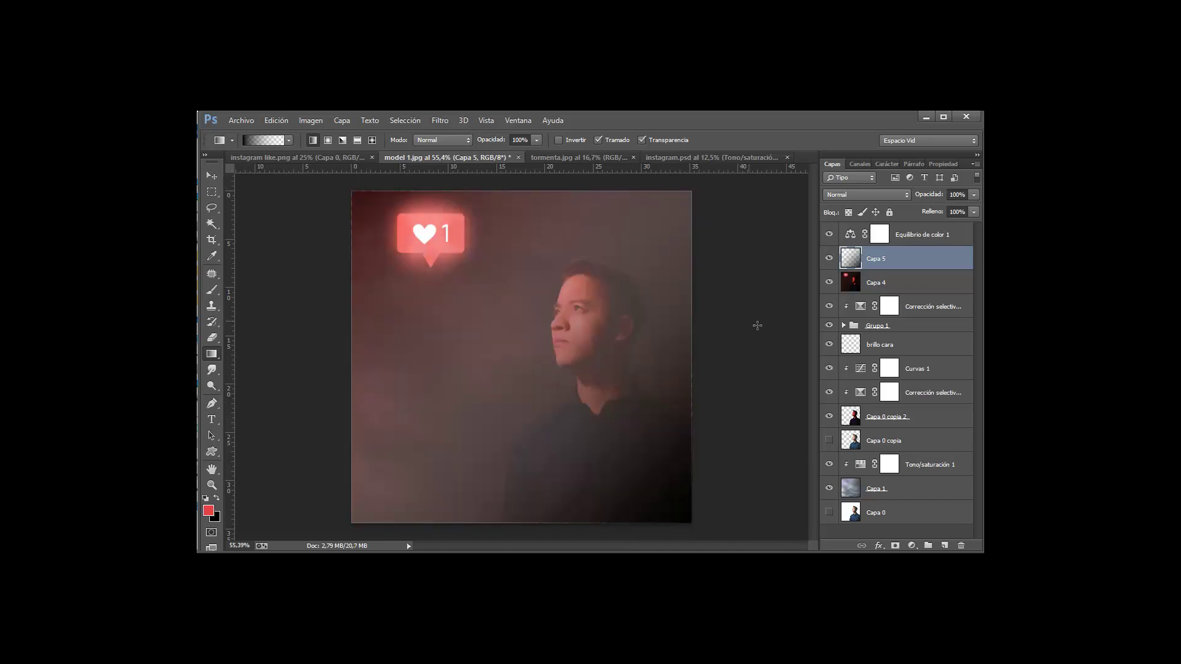
click(869, 197)
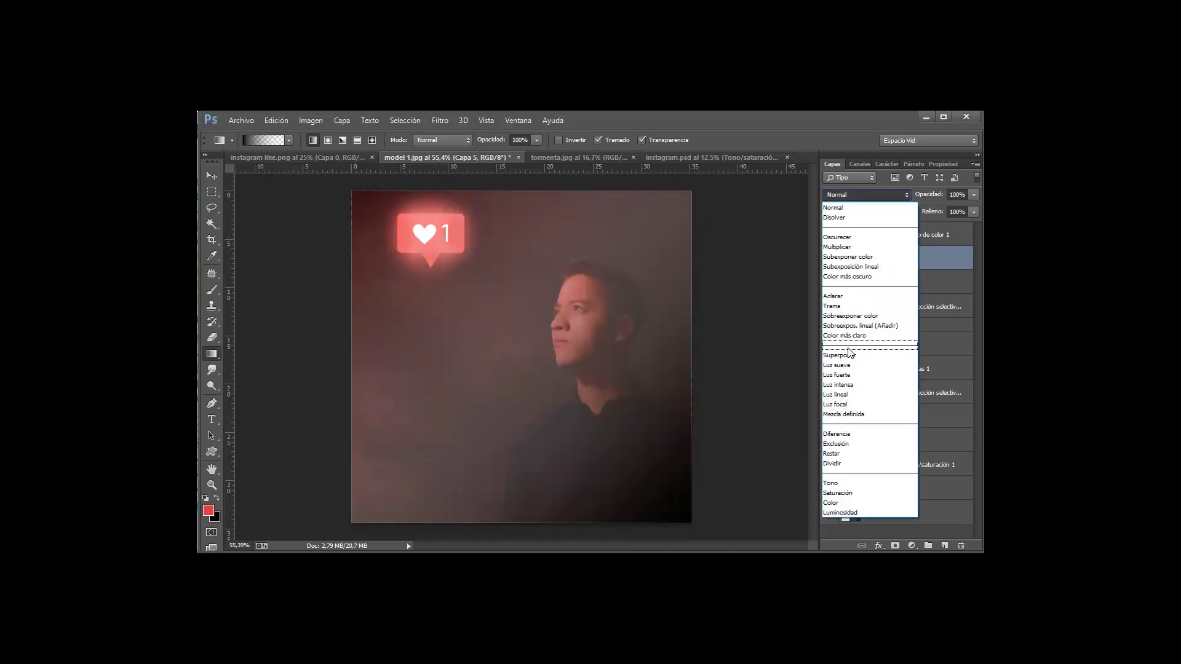
key(Escape)
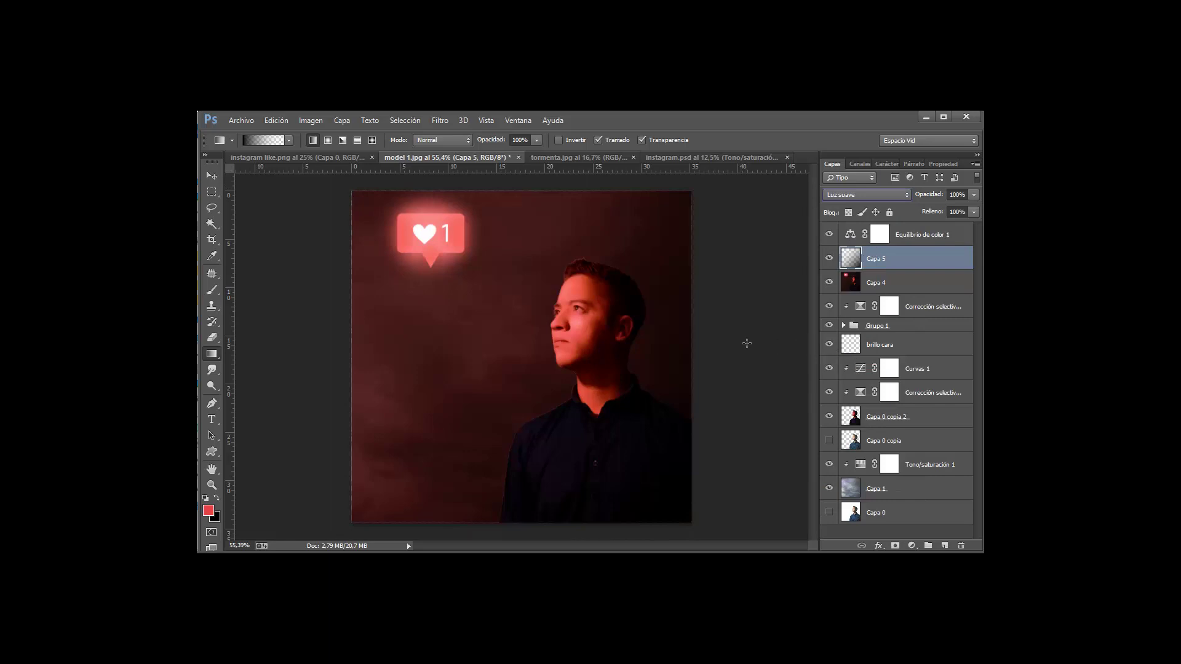
click(829, 258)
key(alt+shift+n)
key(alt+shift+f)
key(alt+shift+n)
key(Delete)
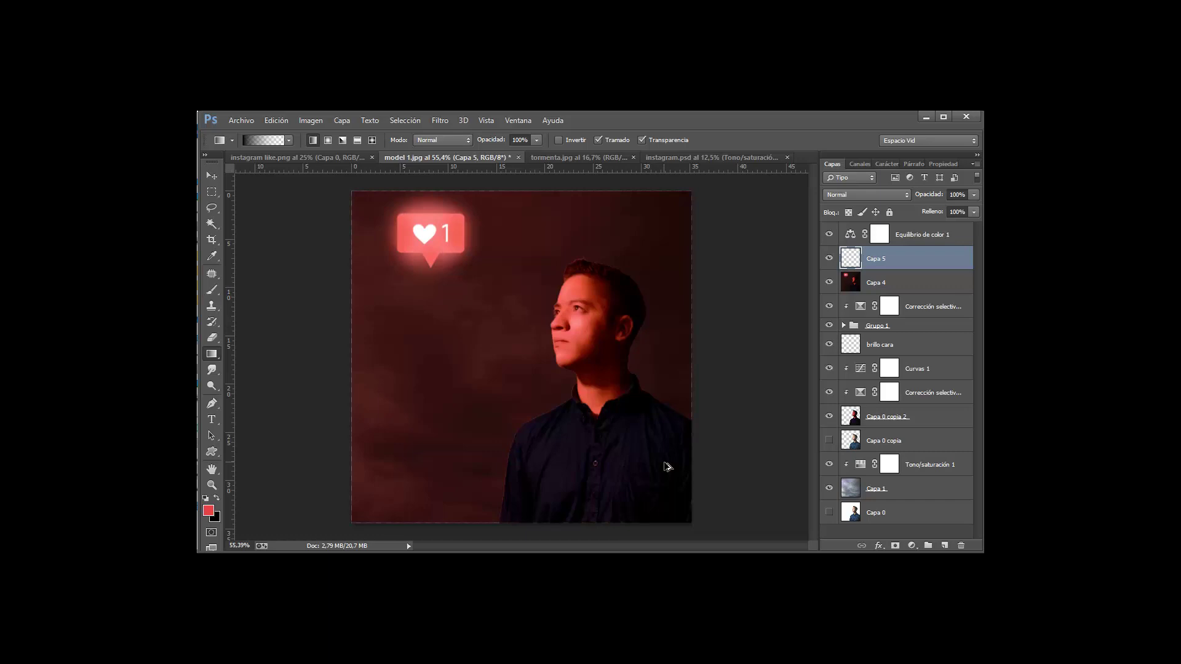
Redraw the gradient from lower right toward the face and settle on Luz suave after trying Trama and Superponer
drag(665, 528, 512, 329)
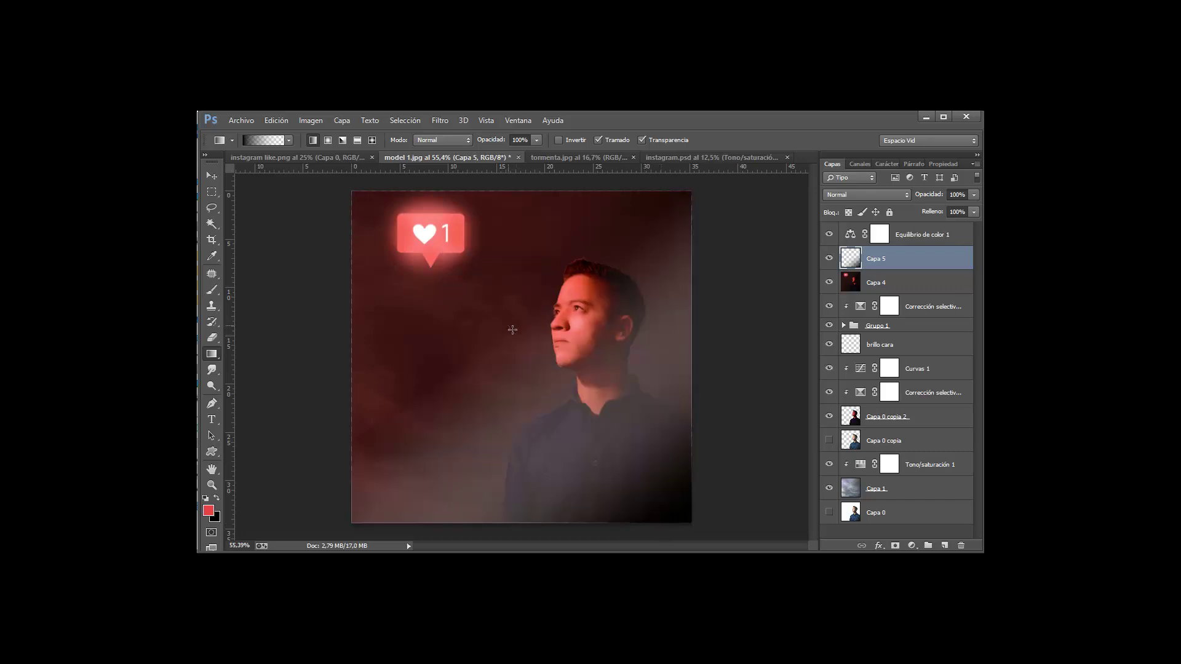
click(870, 194)
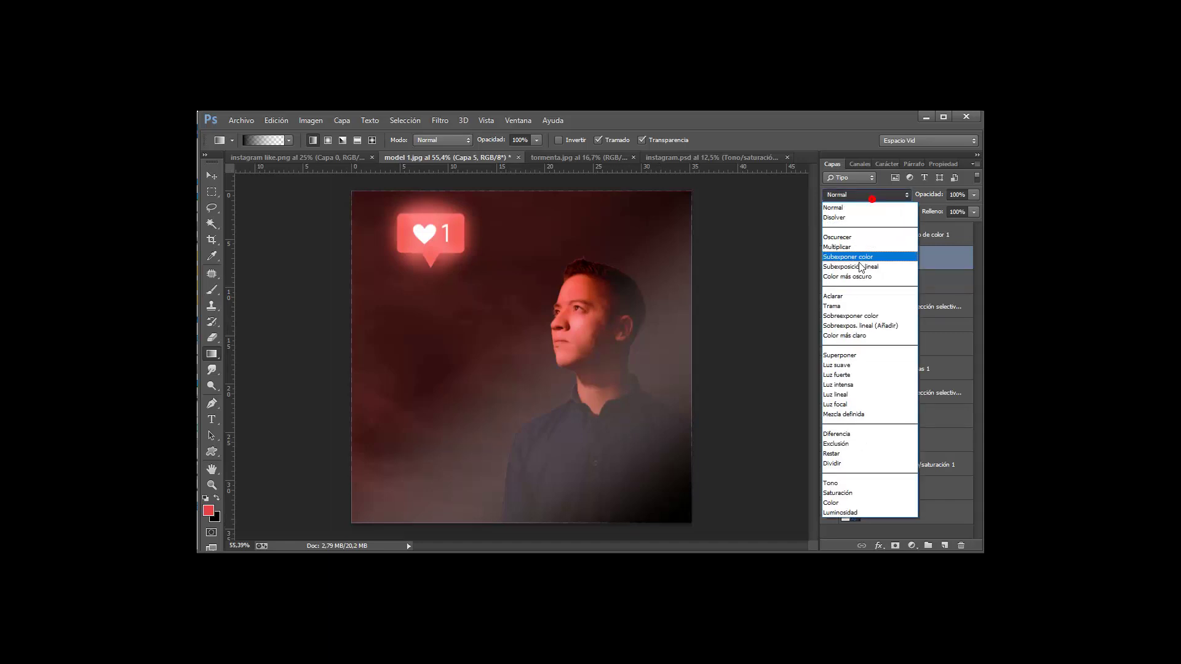
click(838, 308)
click(866, 195)
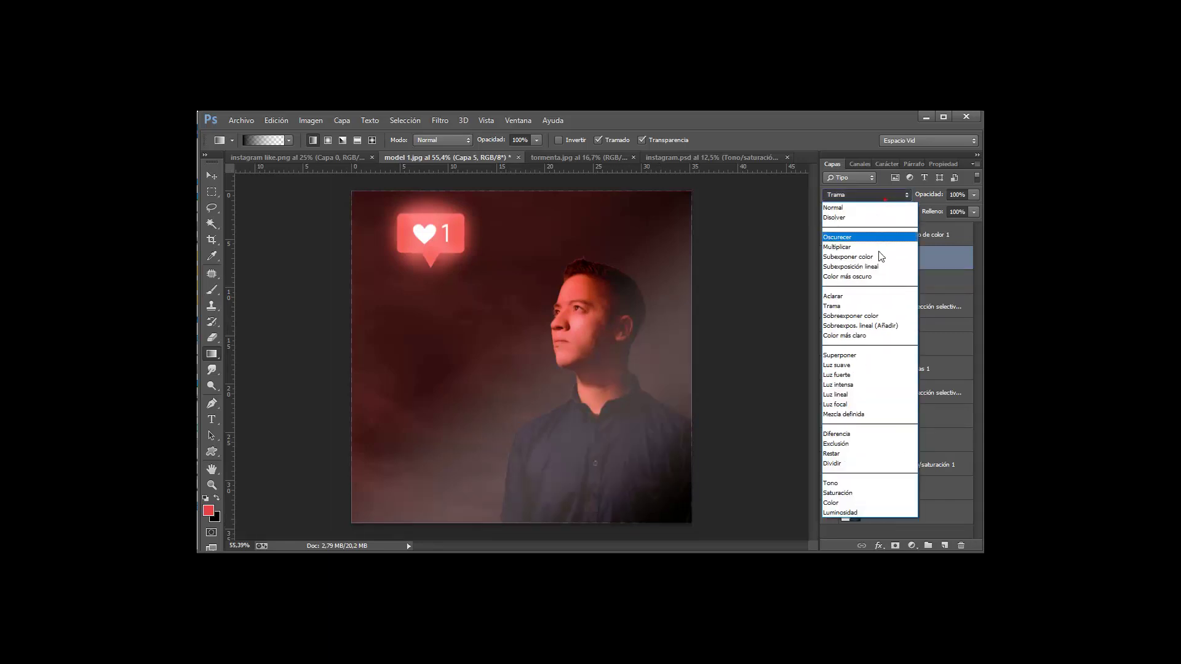
click(852, 355)
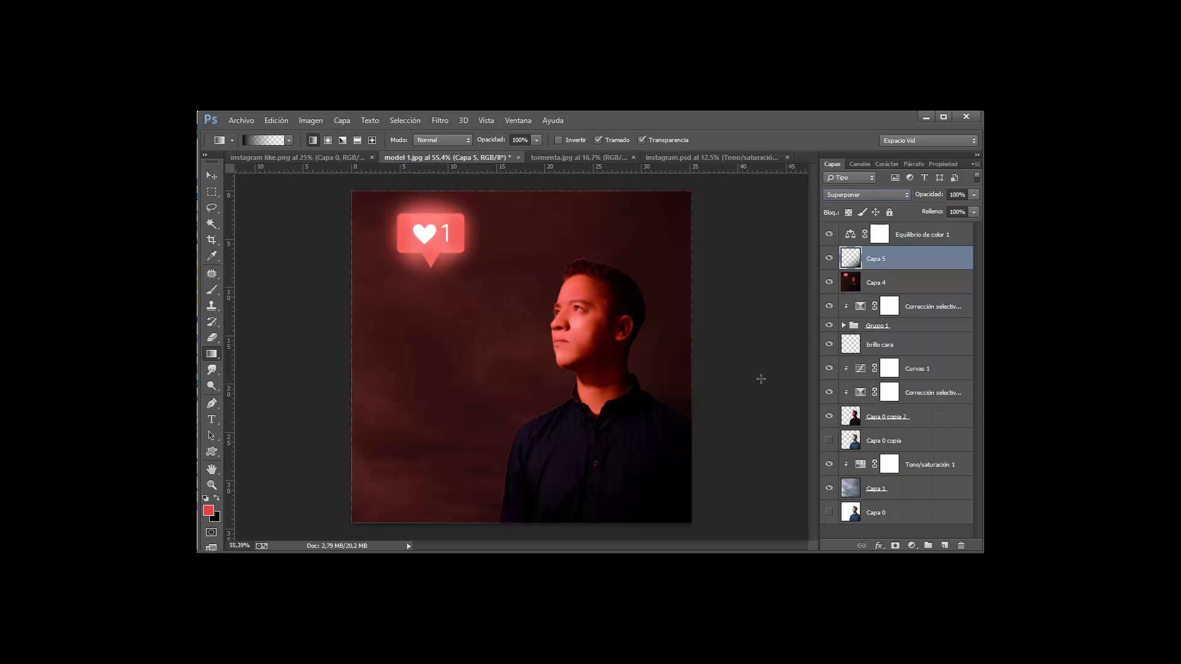
click(866, 194)
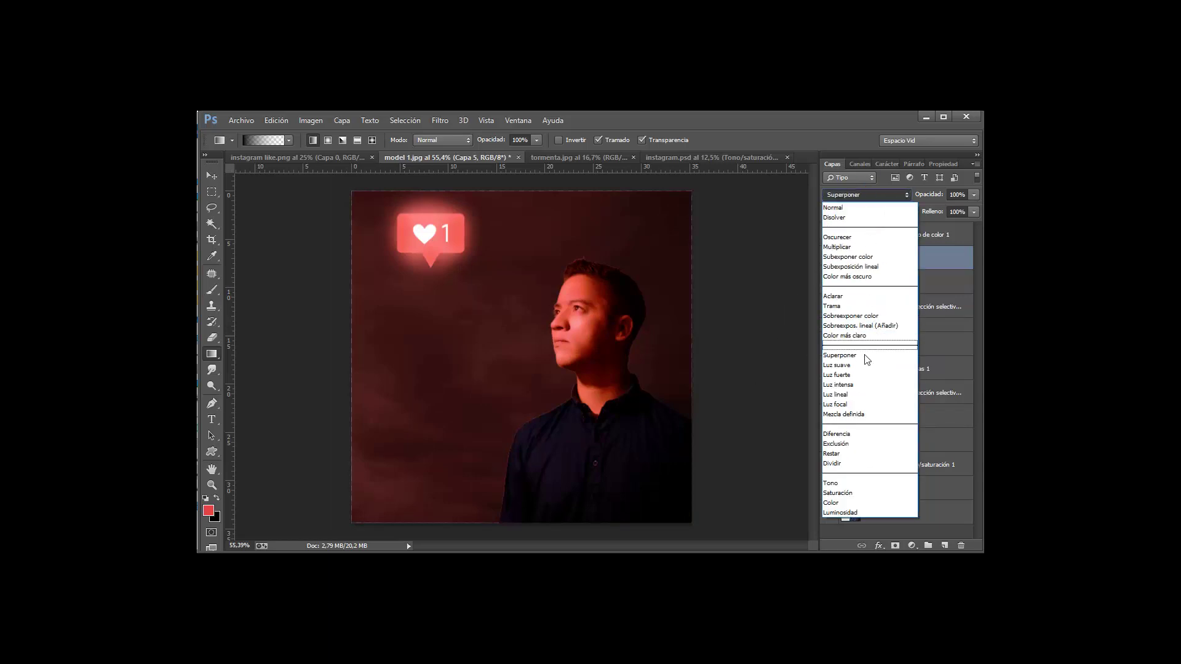
click(861, 366)
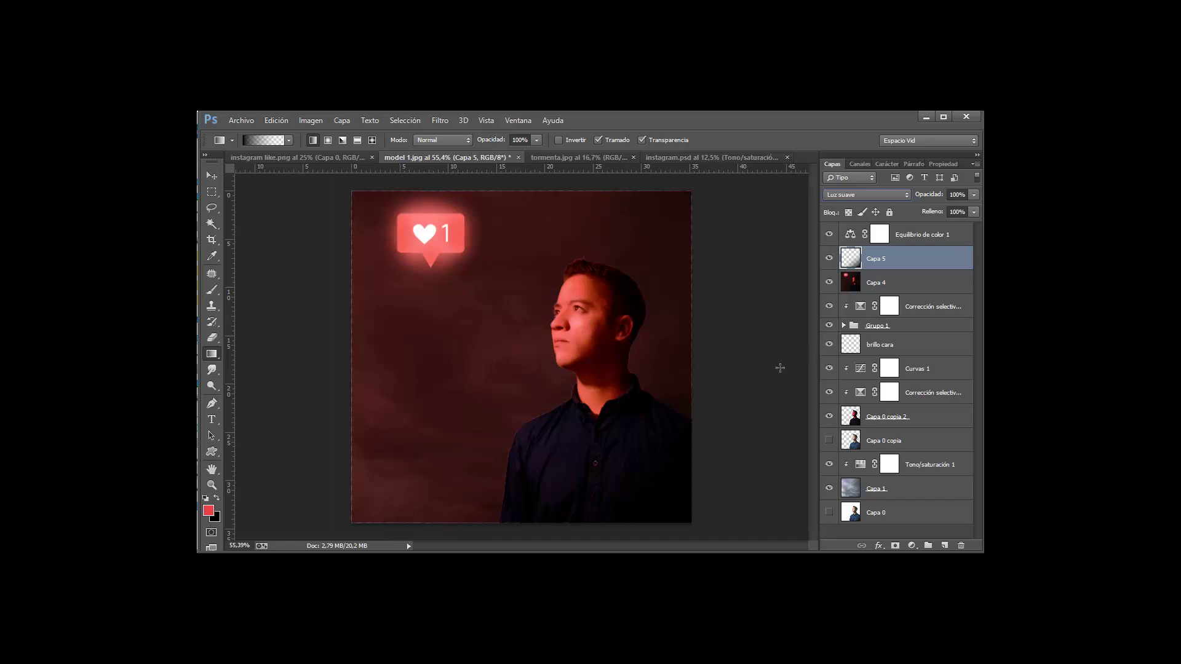
key(ctrl+t)
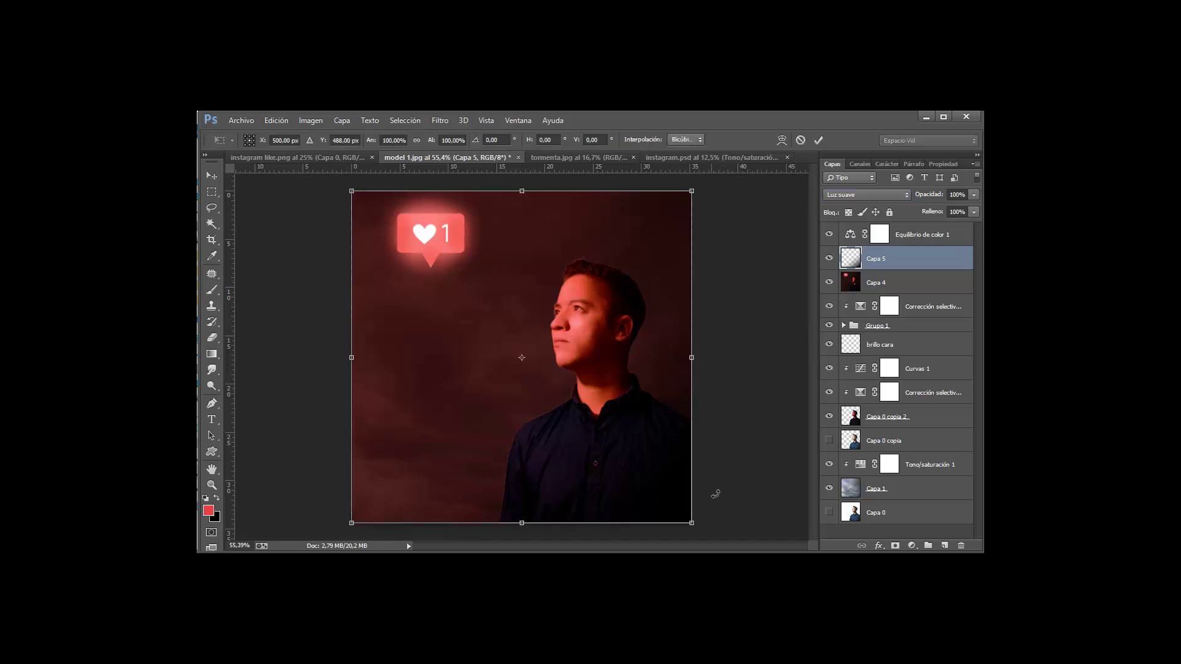
Scale the gradient layer to about 148%, rotate it roughly 9°, shift it up-left, and commit
scroll(633, 455, down, 5)
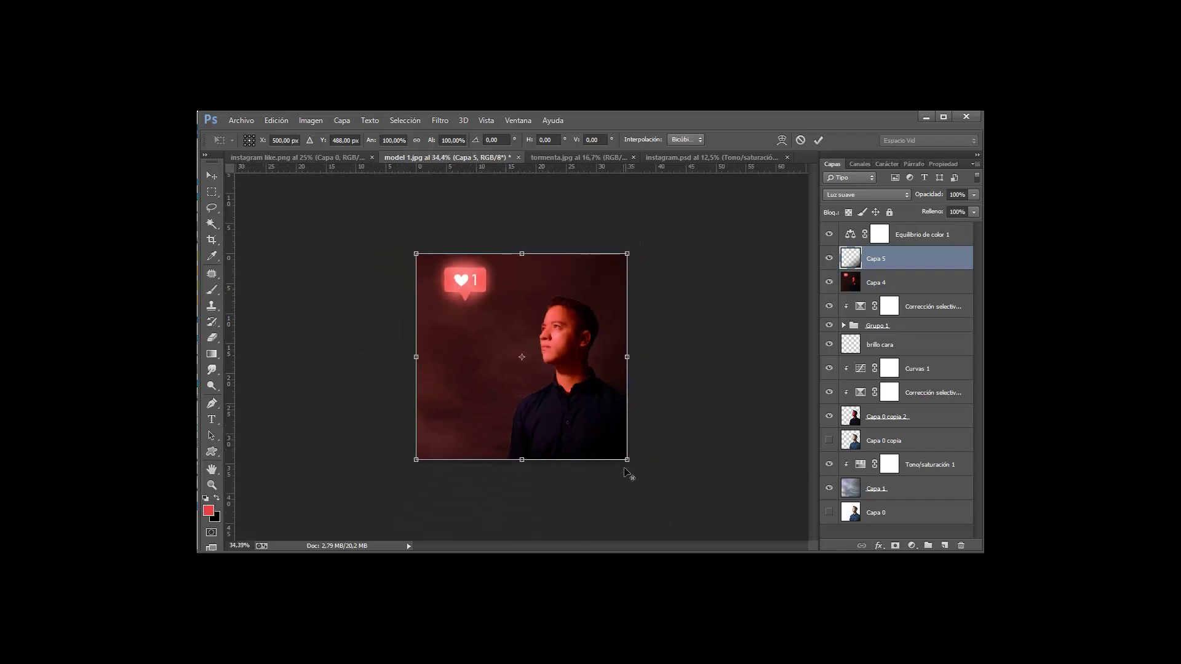
drag(628, 462, 600, 374)
mouse_move(667, 225)
mouse_down()
mouse_move(696, 238)
mouse_move(683, 241)
mouse_up()
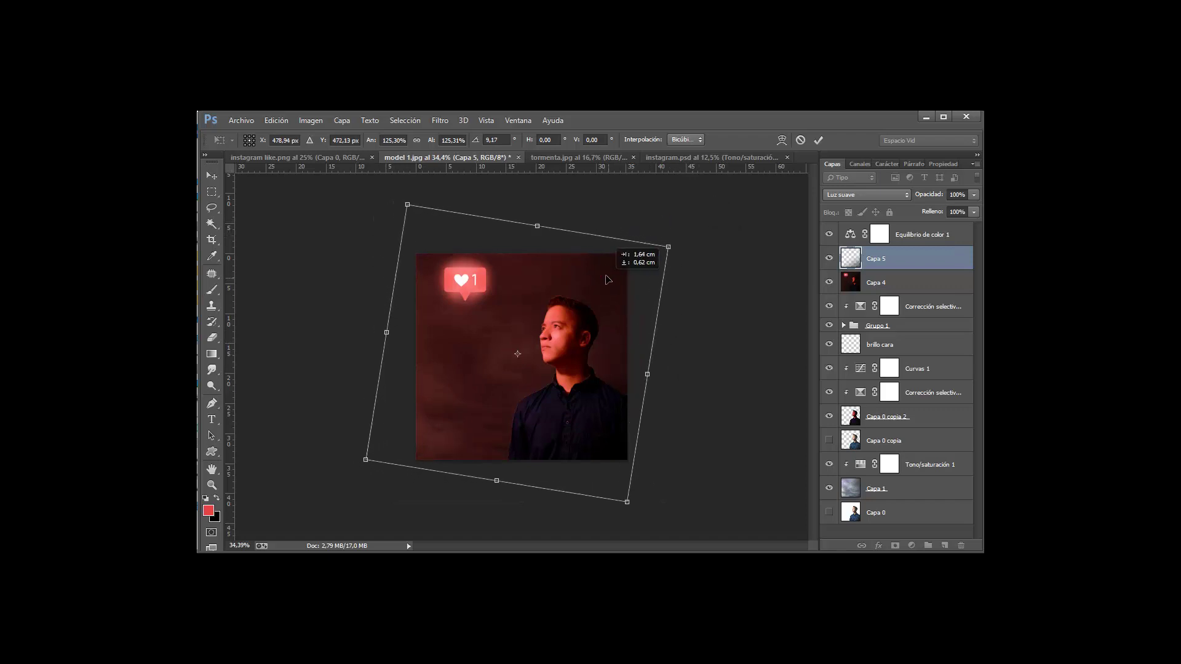
drag(611, 281, 606, 277)
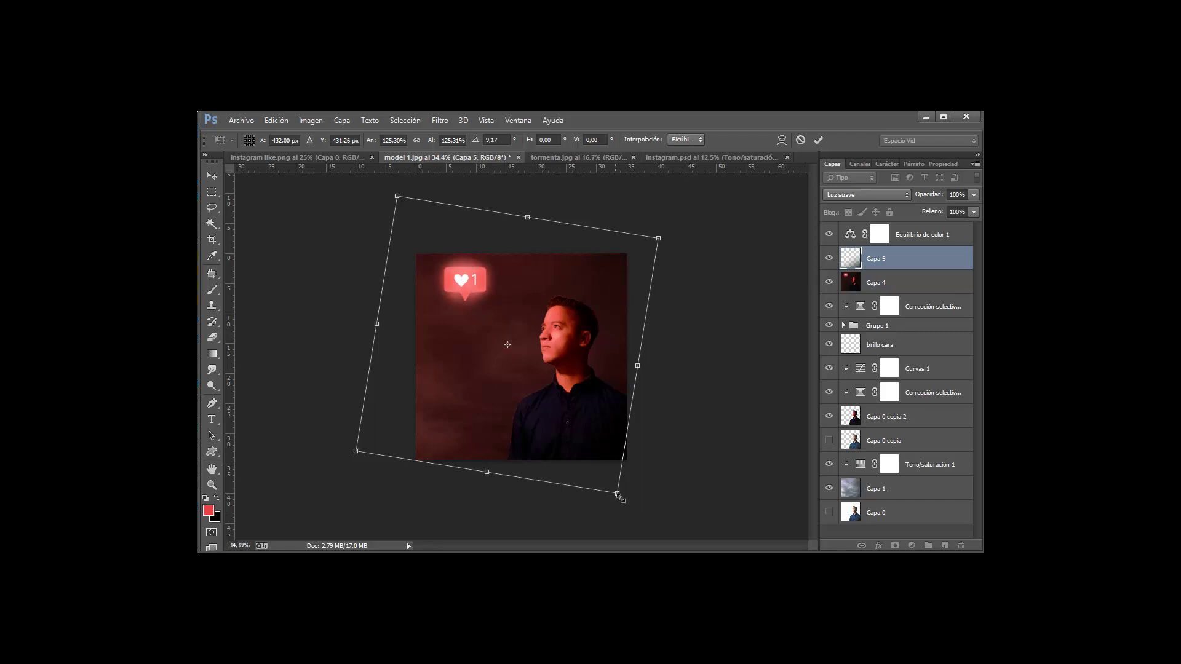
drag(617, 493, 658, 547)
drag(627, 415, 601, 371)
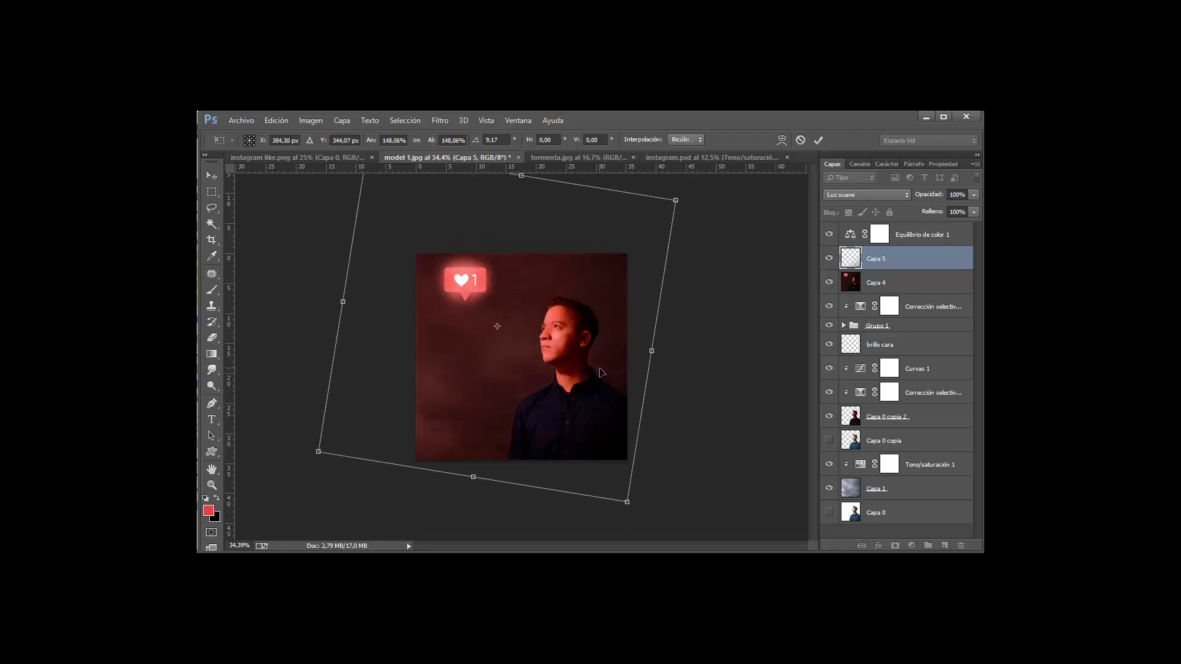
click(820, 140)
key(ctrl+0)
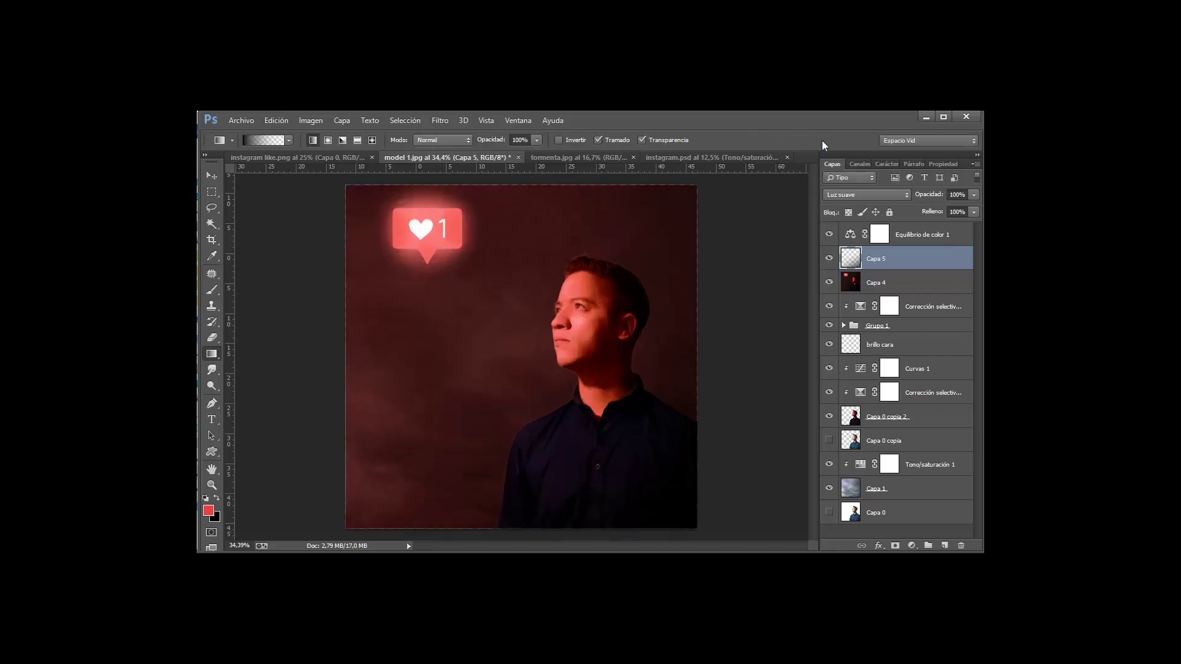
click(828, 258)
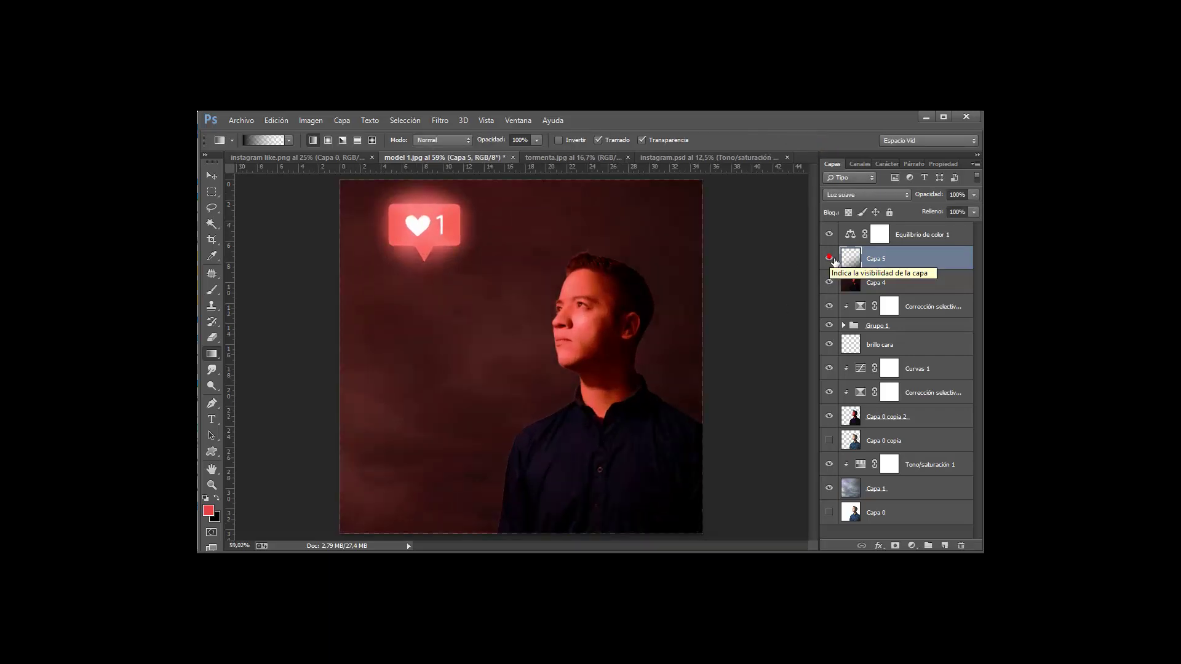
click(829, 259)
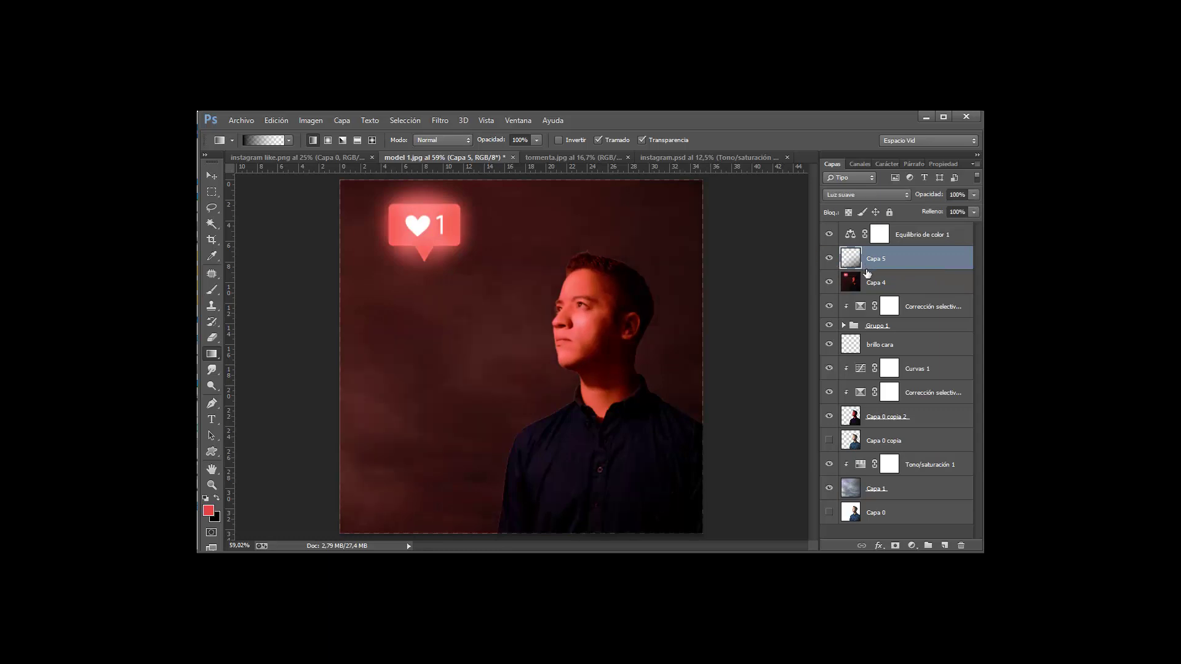